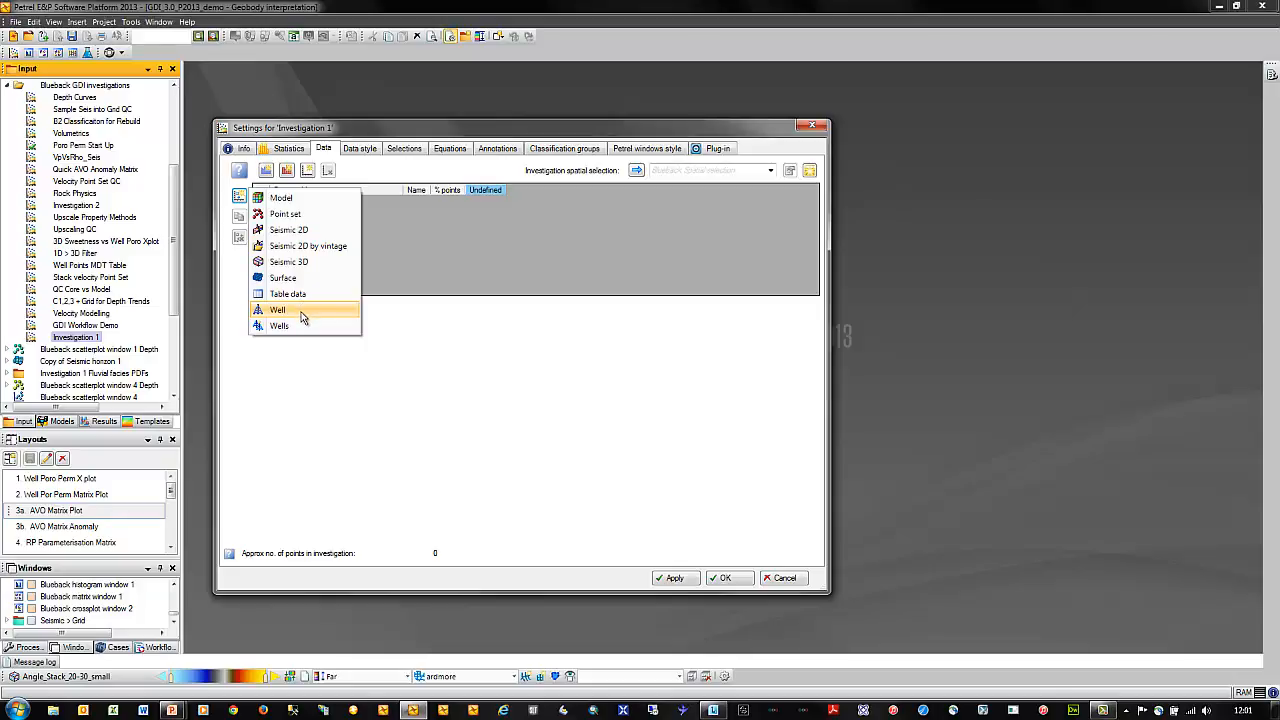
Add a single-well data set for well B2 to Investigation 1 with the Gullfaks Porosity log as Dimension 1.
{"action": "left_click", "coordinate": [302, 312]}
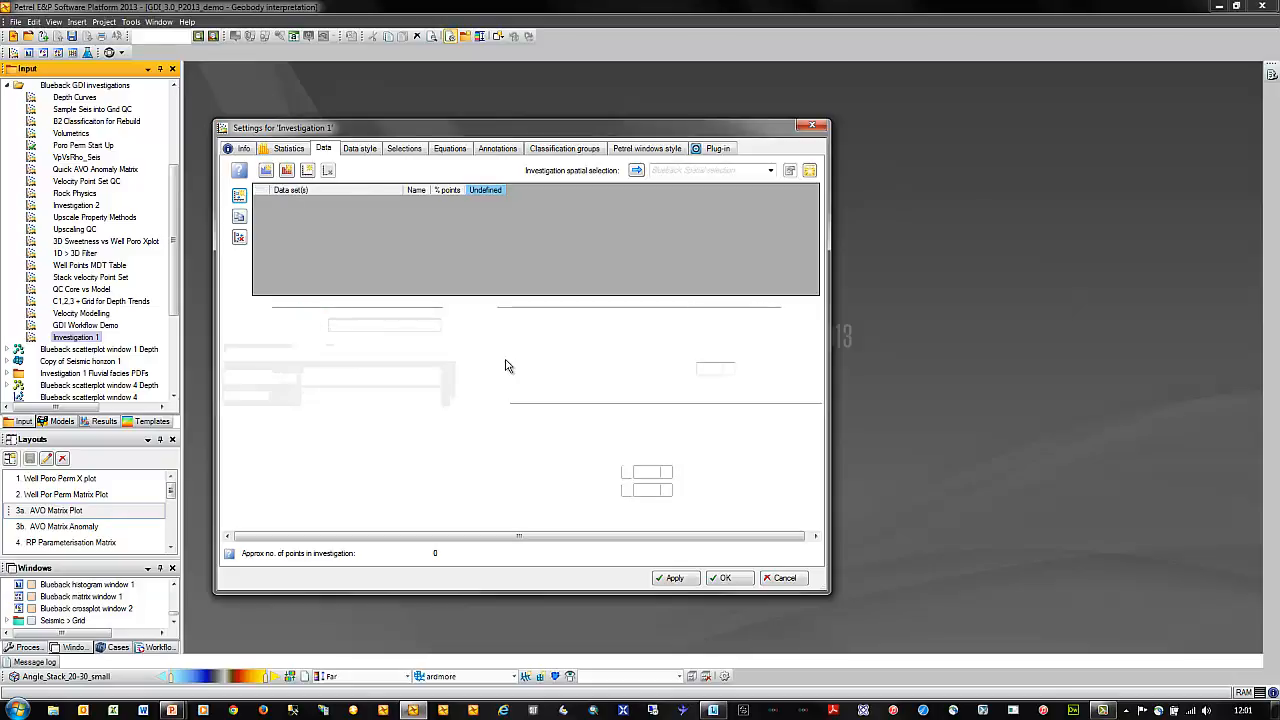
{"action": "left_click", "coordinate": [433, 376]}
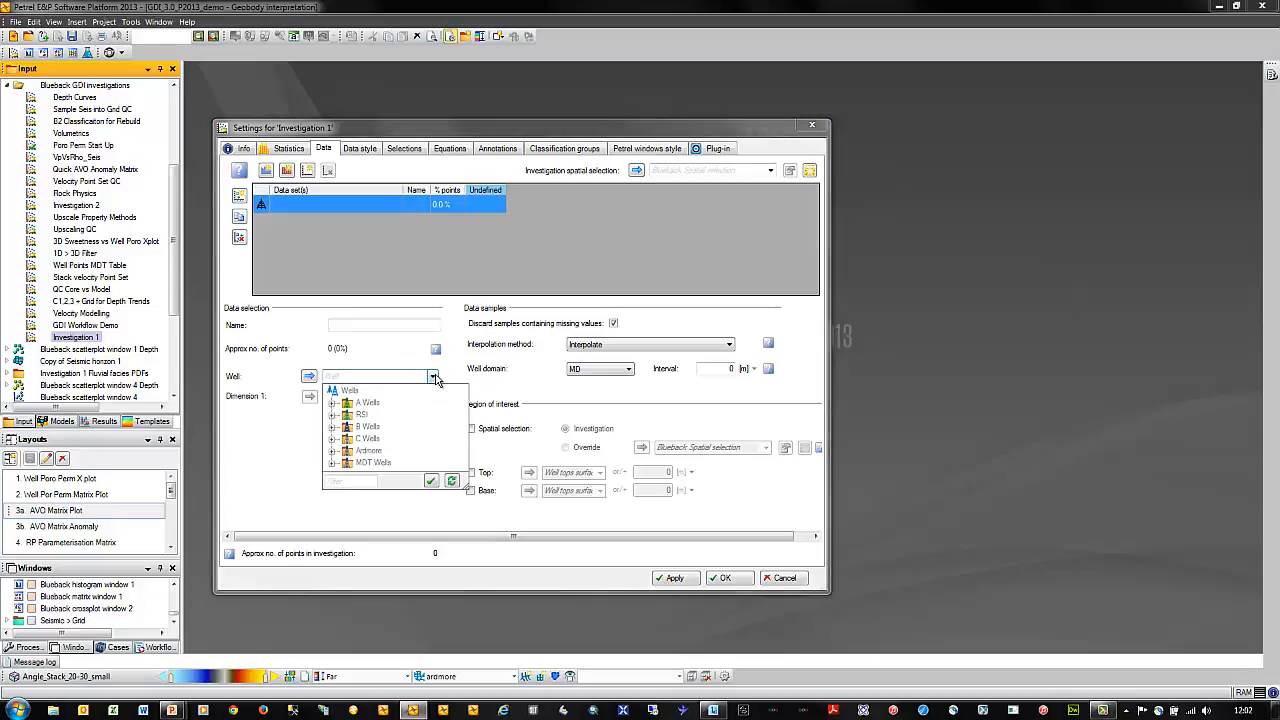
{"action": "left_click", "coordinate": [333, 426]}
{"action": "left_click", "coordinate": [374, 451]}
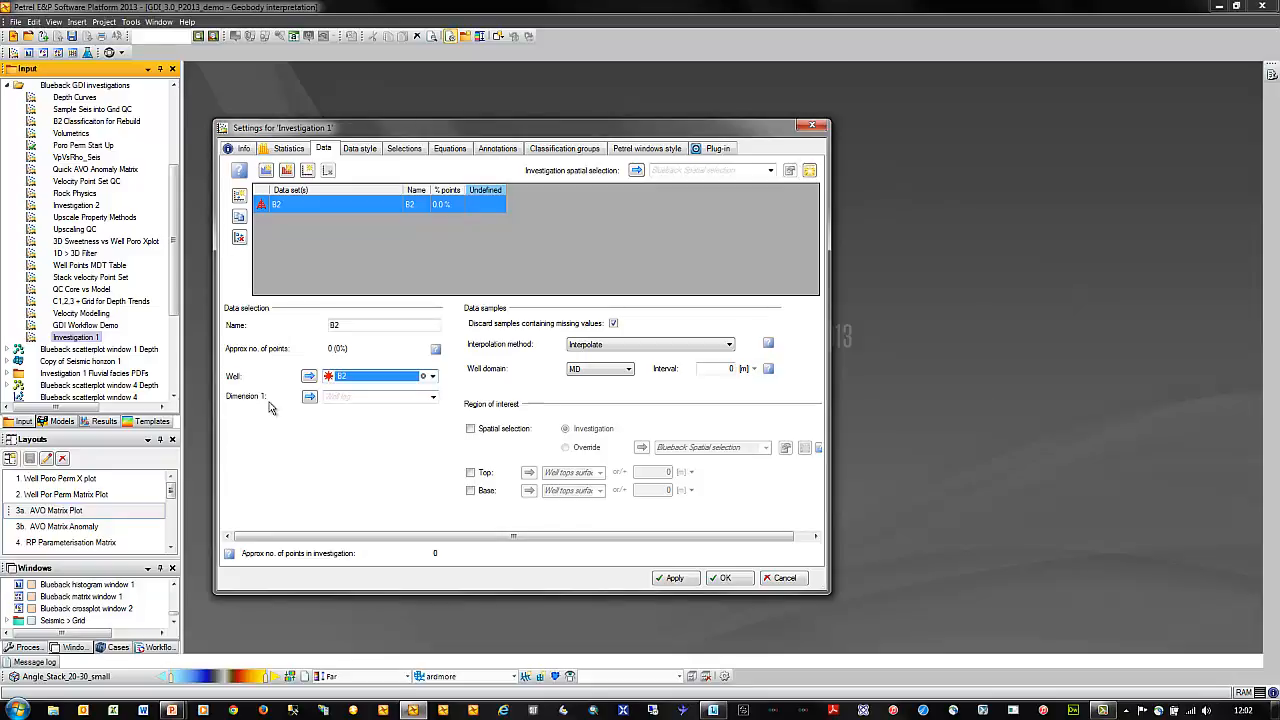
{"action": "left_click", "coordinate": [432, 397]}
{"action": "left_click", "coordinate": [333, 425]}
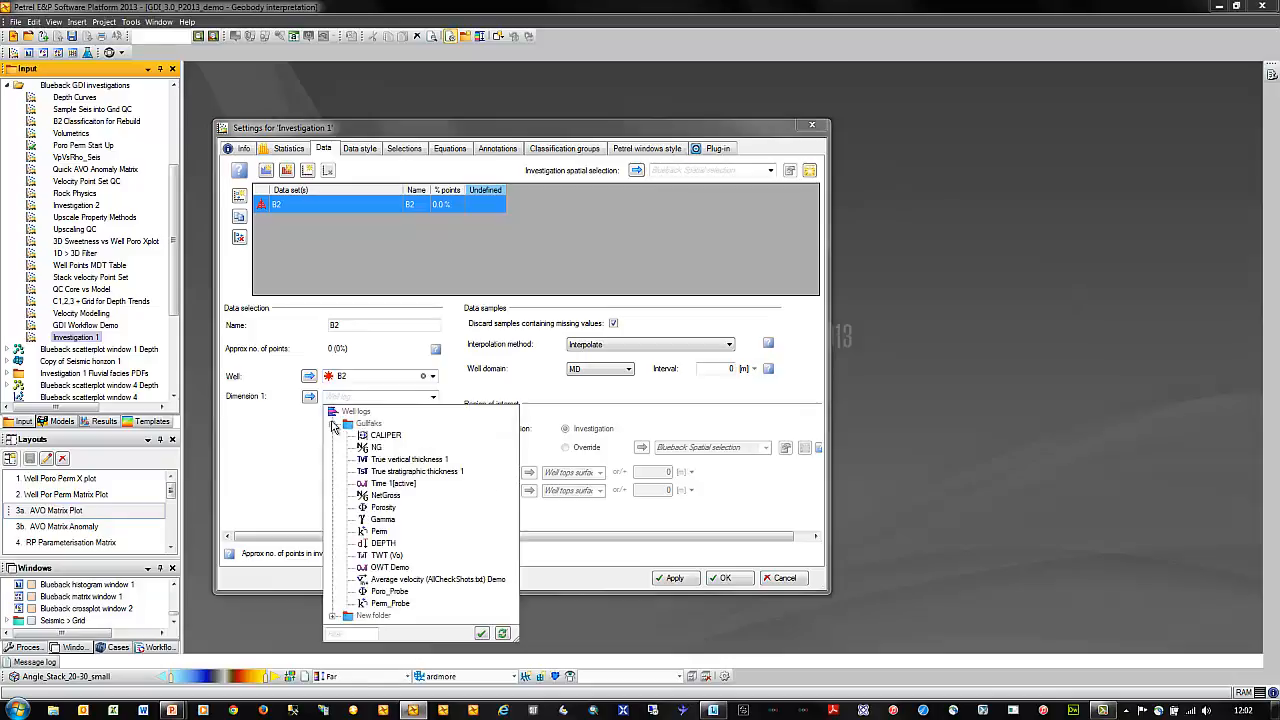
{"action": "left_click", "coordinate": [382, 508]}
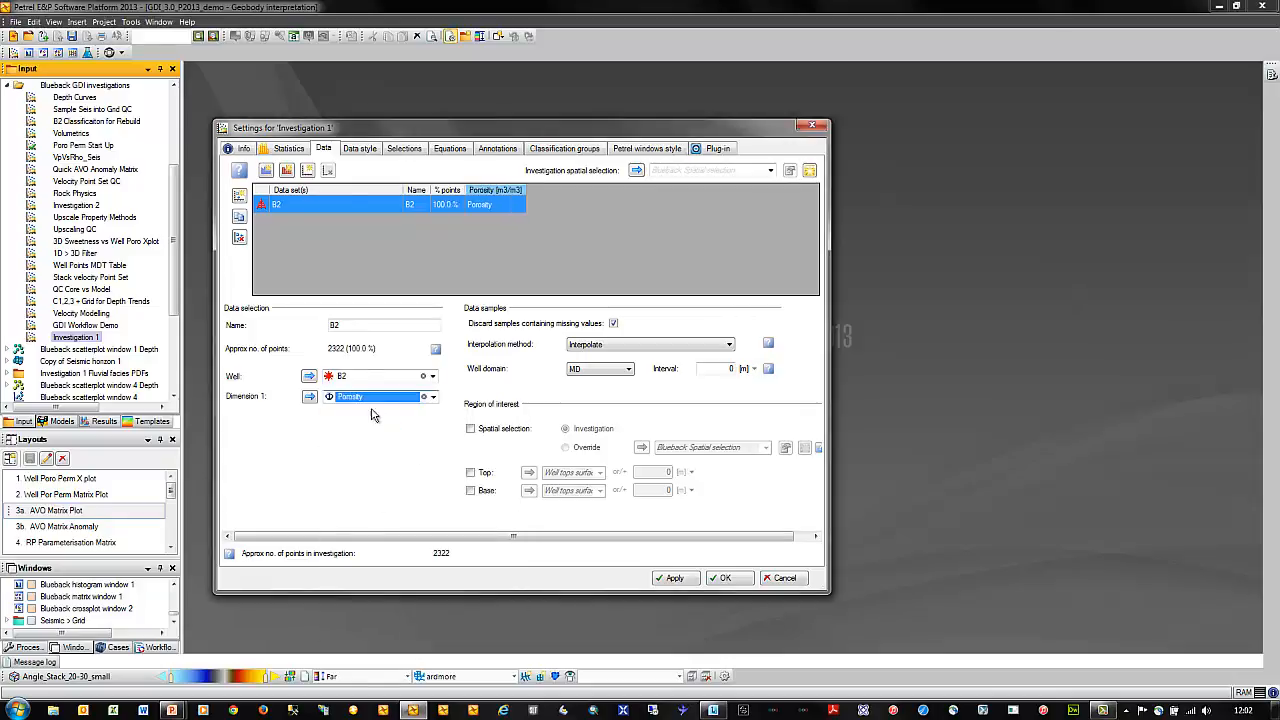
Add two more continuous dimensions to the B2 data set, using the Gamma log for Dimension 2 and Perm for Dimension 3.
{"action": "left_click", "coordinate": [265, 172]}
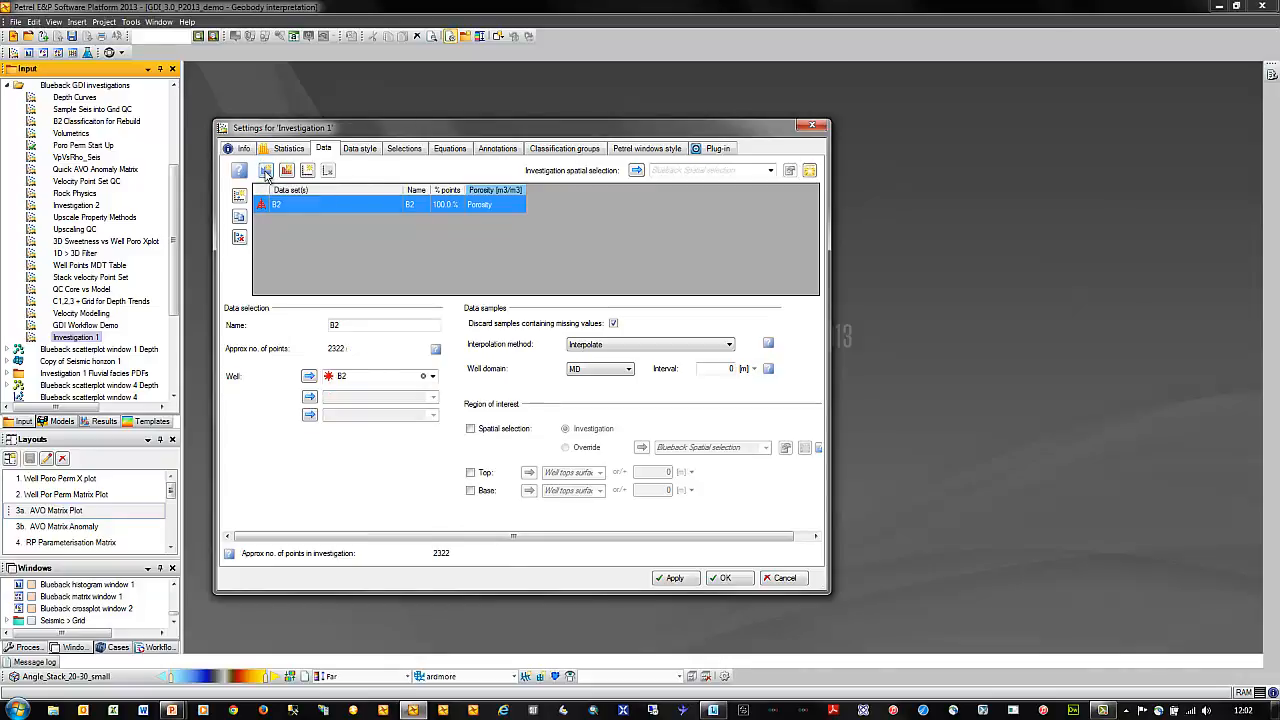
{"action": "left_click", "coordinate": [265, 172]}
{"action": "left_click", "coordinate": [433, 414]}
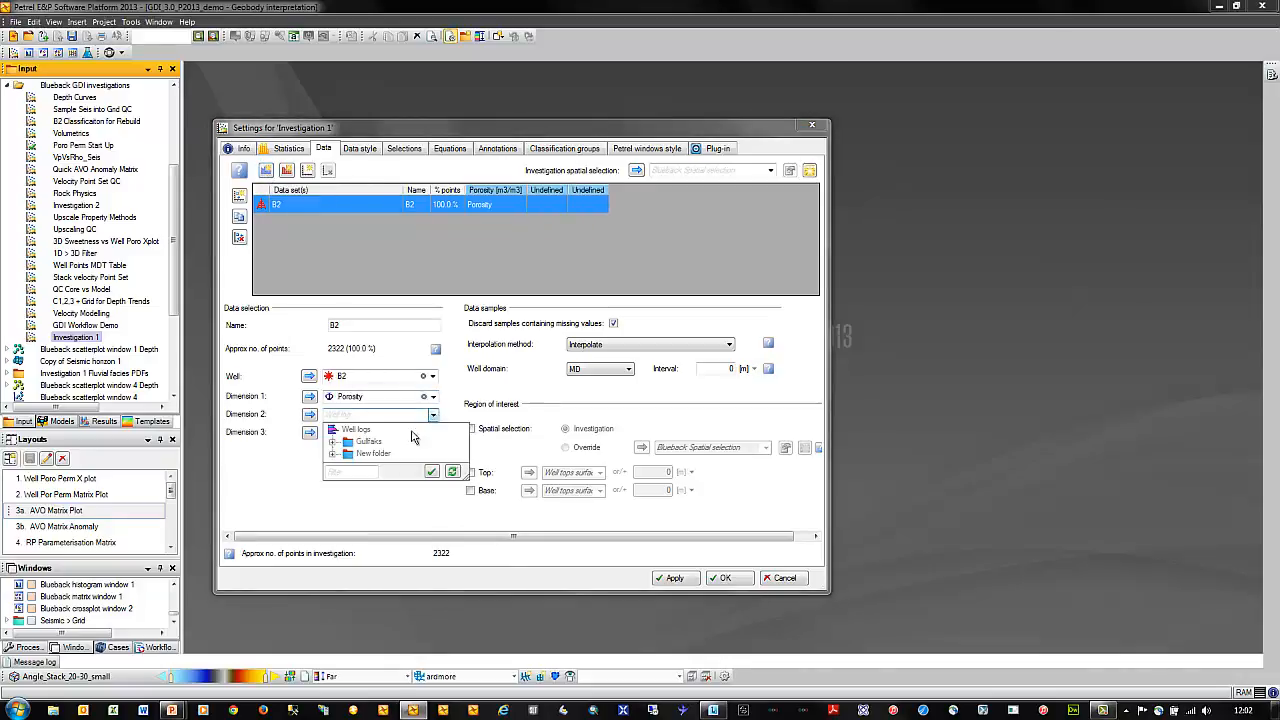
{"action": "left_click", "coordinate": [334, 441]}
{"action": "left_click", "coordinate": [381, 539]}
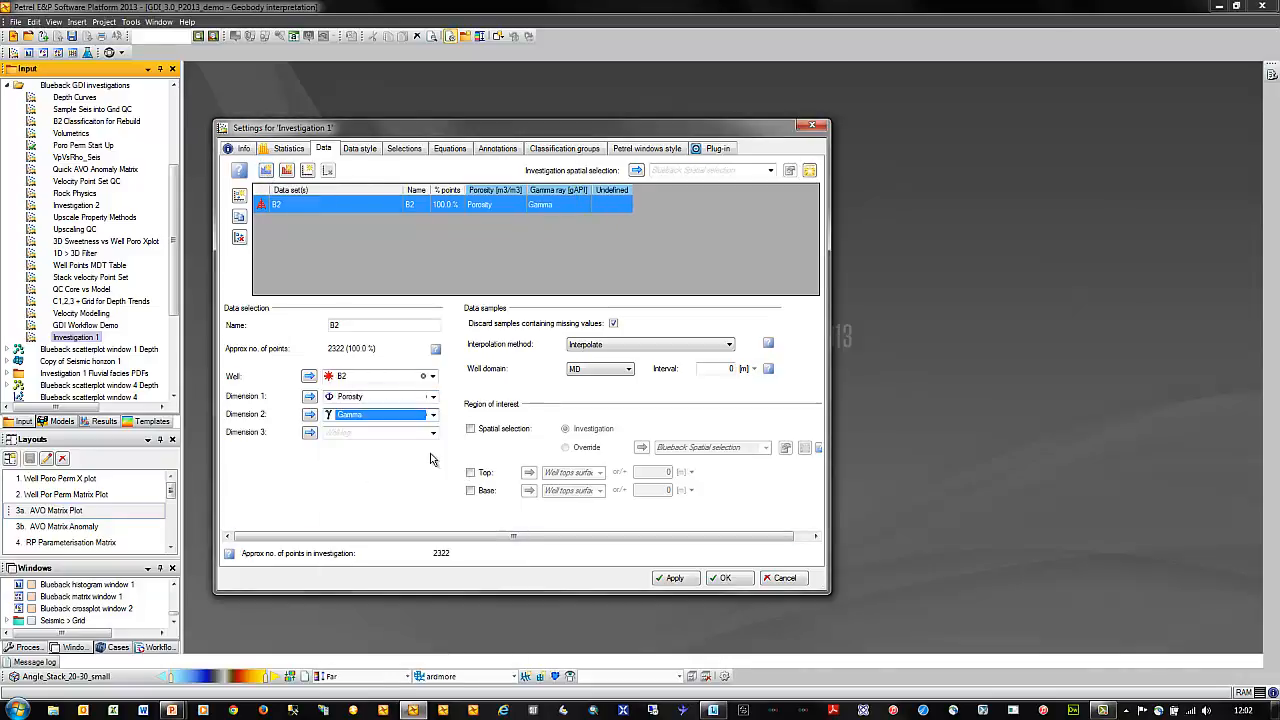
{"action": "left_click", "coordinate": [433, 432]}
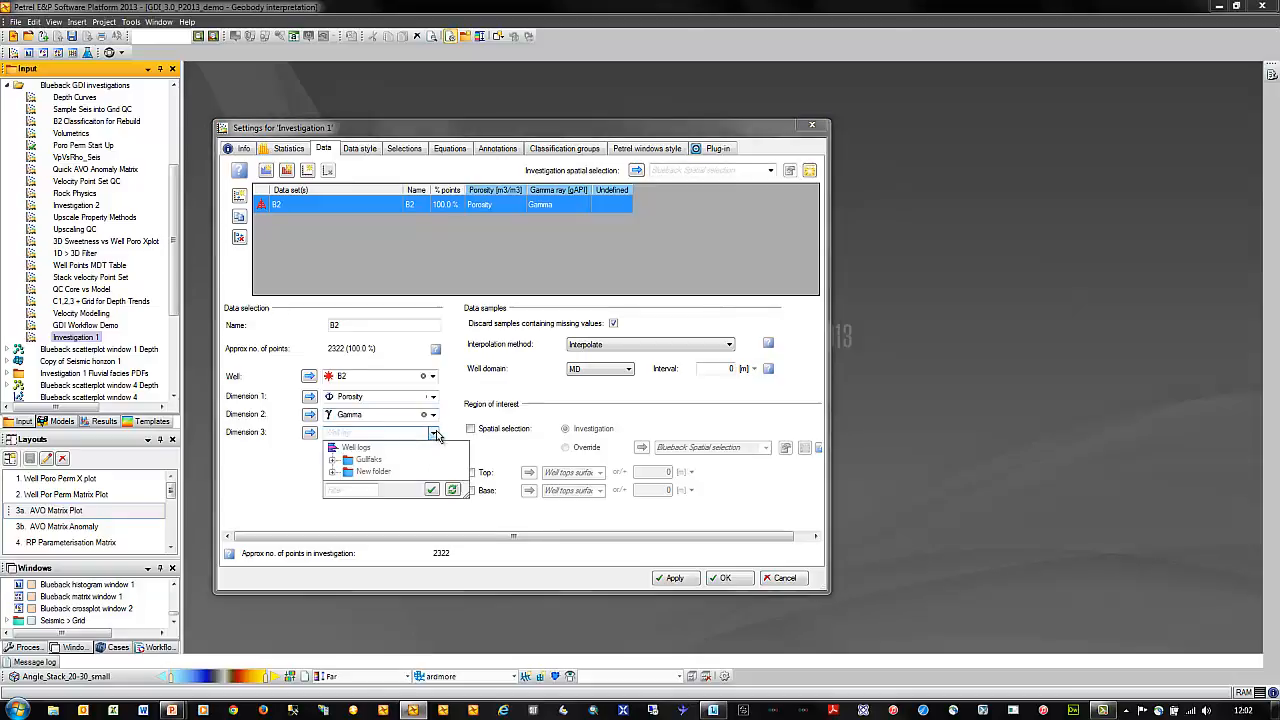
{"action": "left_click", "coordinate": [333, 460]}
{"action": "left_click", "coordinate": [380, 567]}
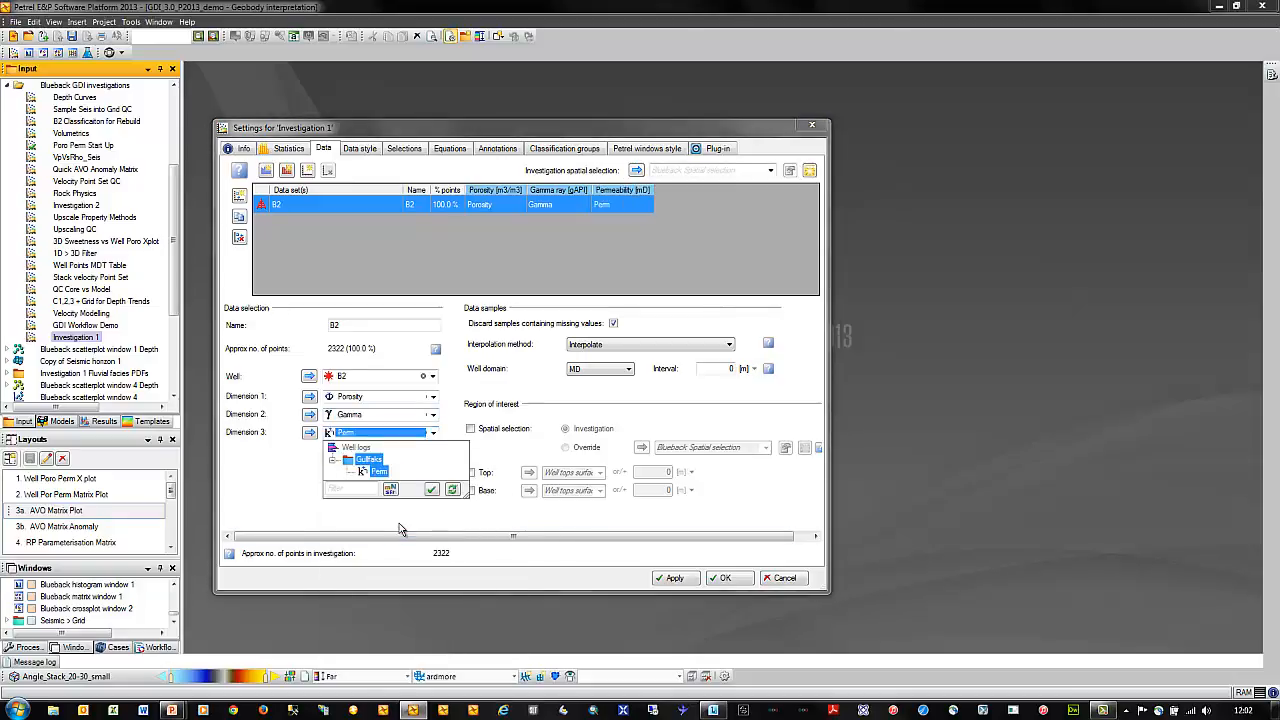
Add a discrete dimension using the Fluvial facies log, and add Depth as a spatial dimension.
{"action": "left_click", "coordinate": [287, 172]}
{"action": "left_click", "coordinate": [433, 451]}
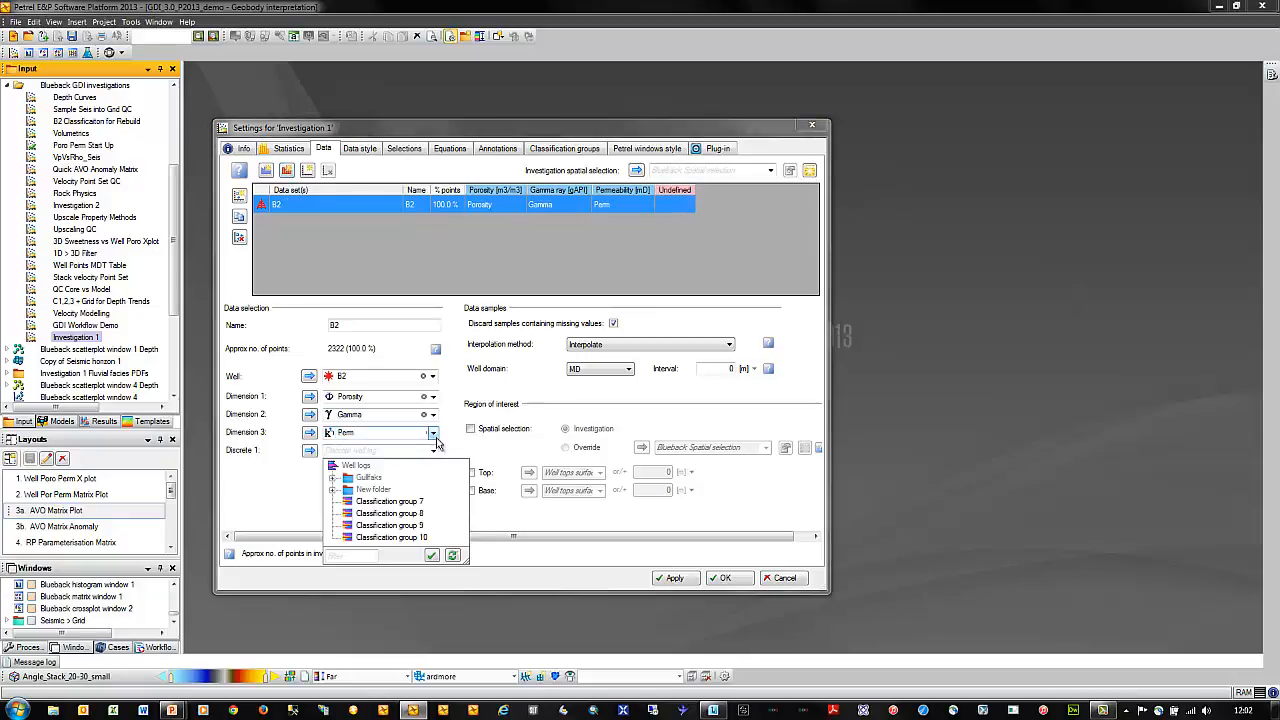
{"action": "left_click", "coordinate": [333, 479]}
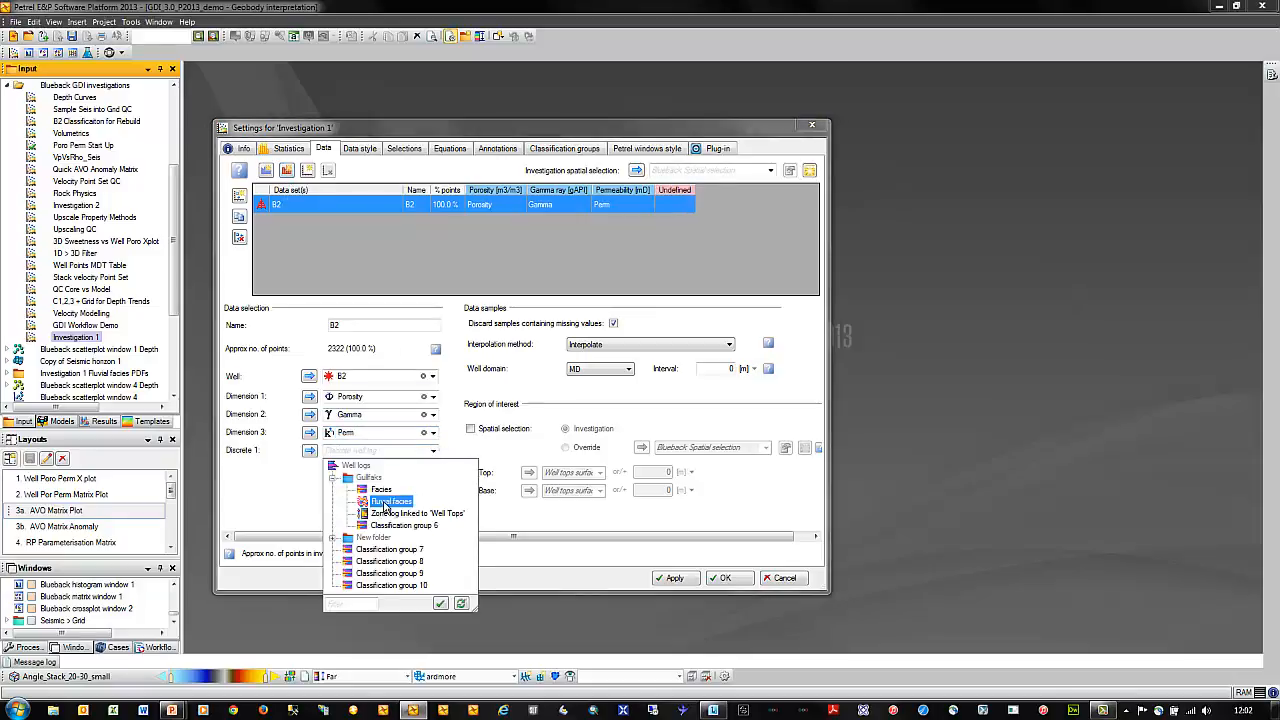
{"action": "left_click", "coordinate": [388, 501]}
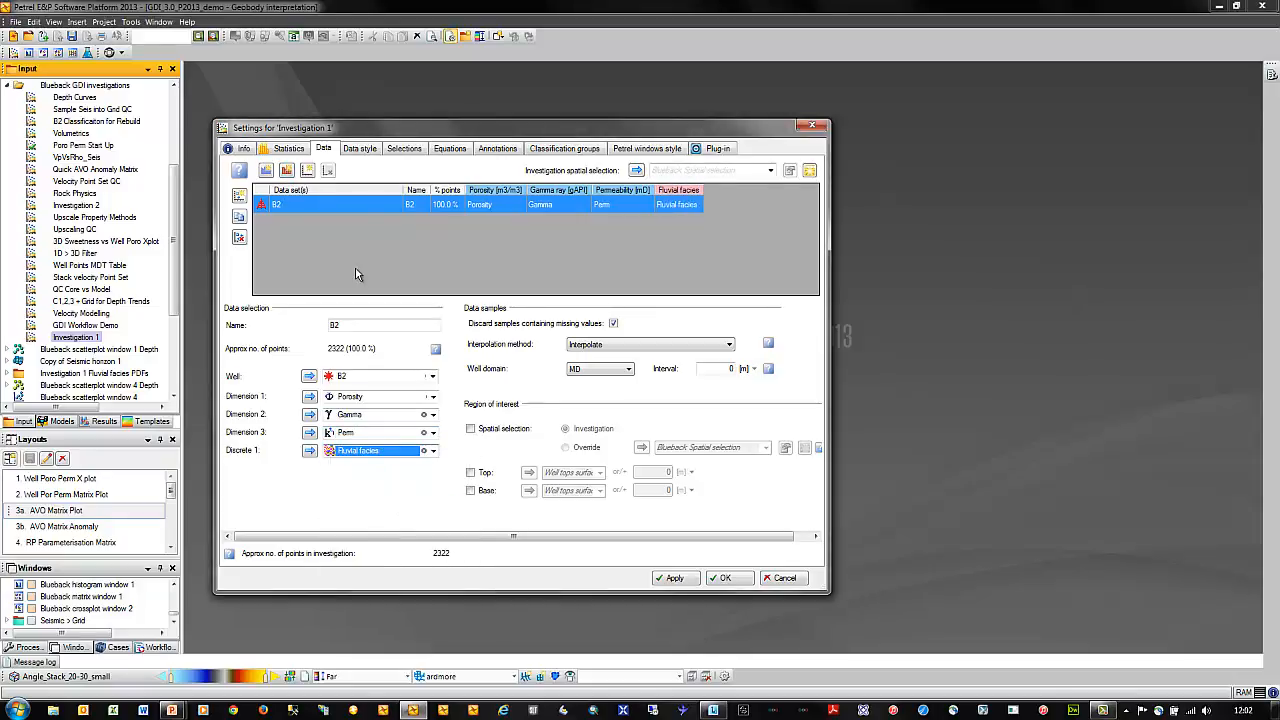
{"action": "left_click", "coordinate": [309, 172]}
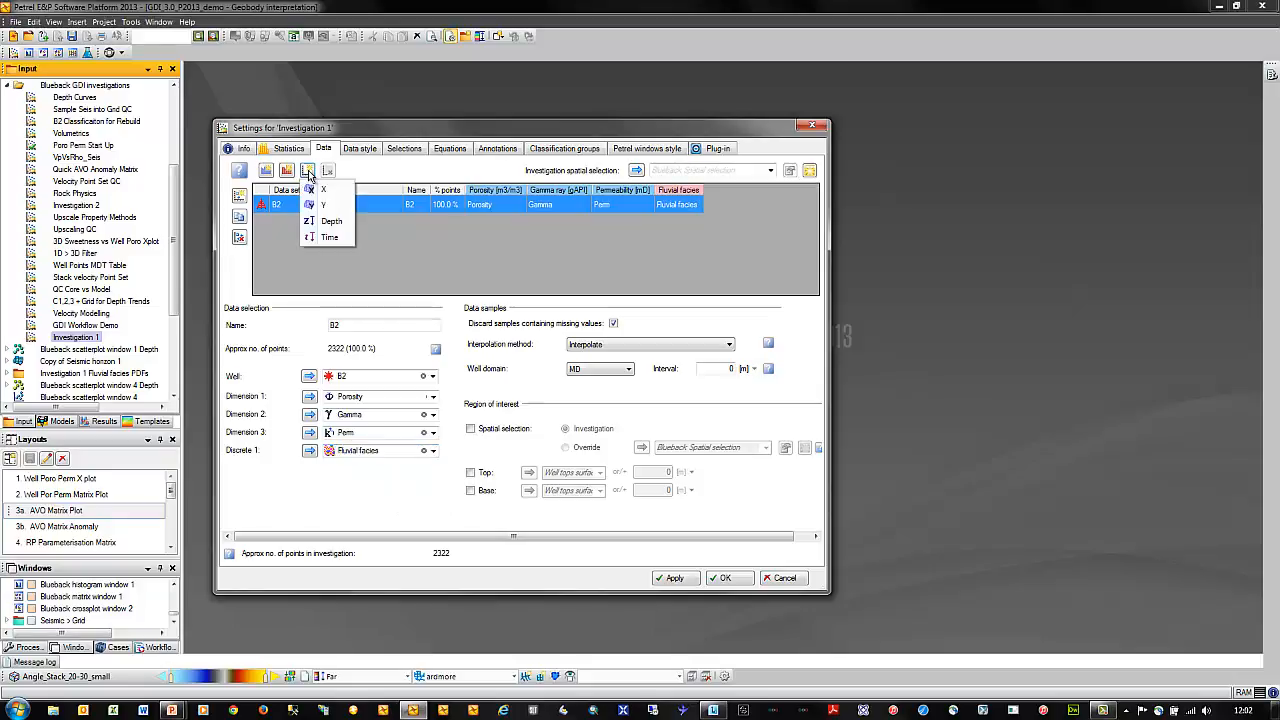
{"action": "left_click", "coordinate": [336, 229]}
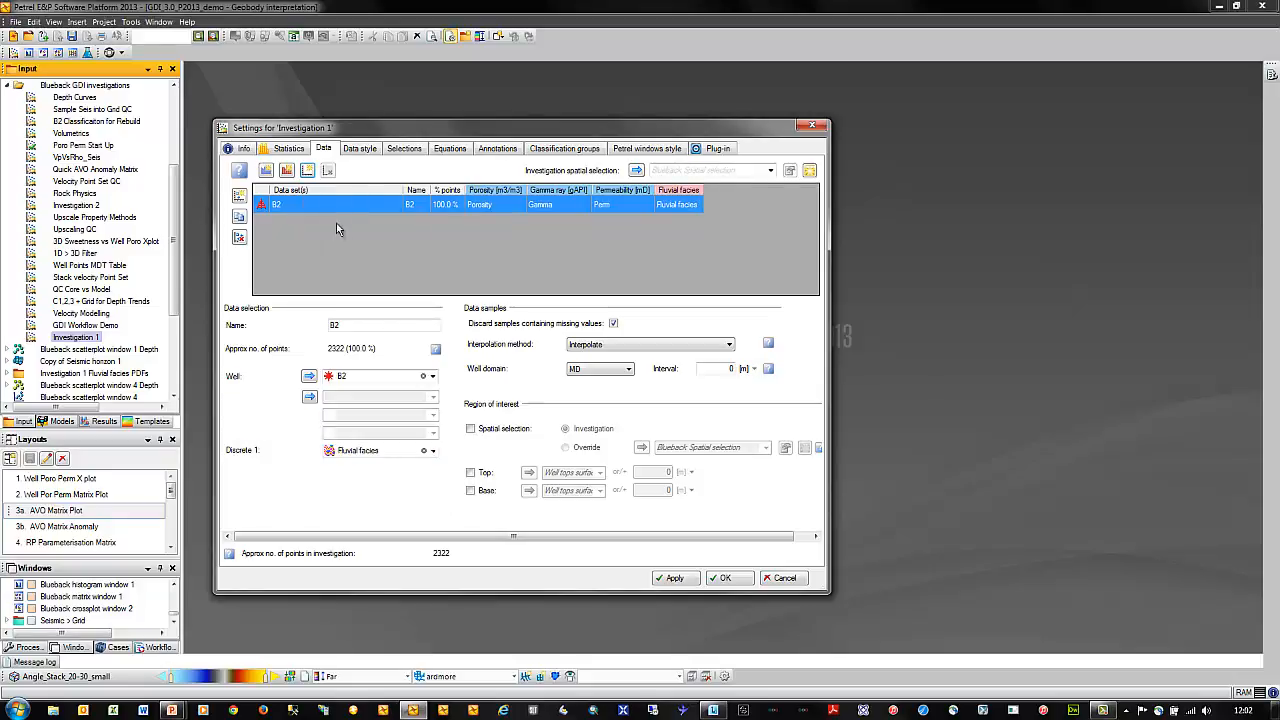
Add a multi-well data set to the investigation containing the whole C Wells folder.
{"action": "left_click", "coordinate": [242, 199]}
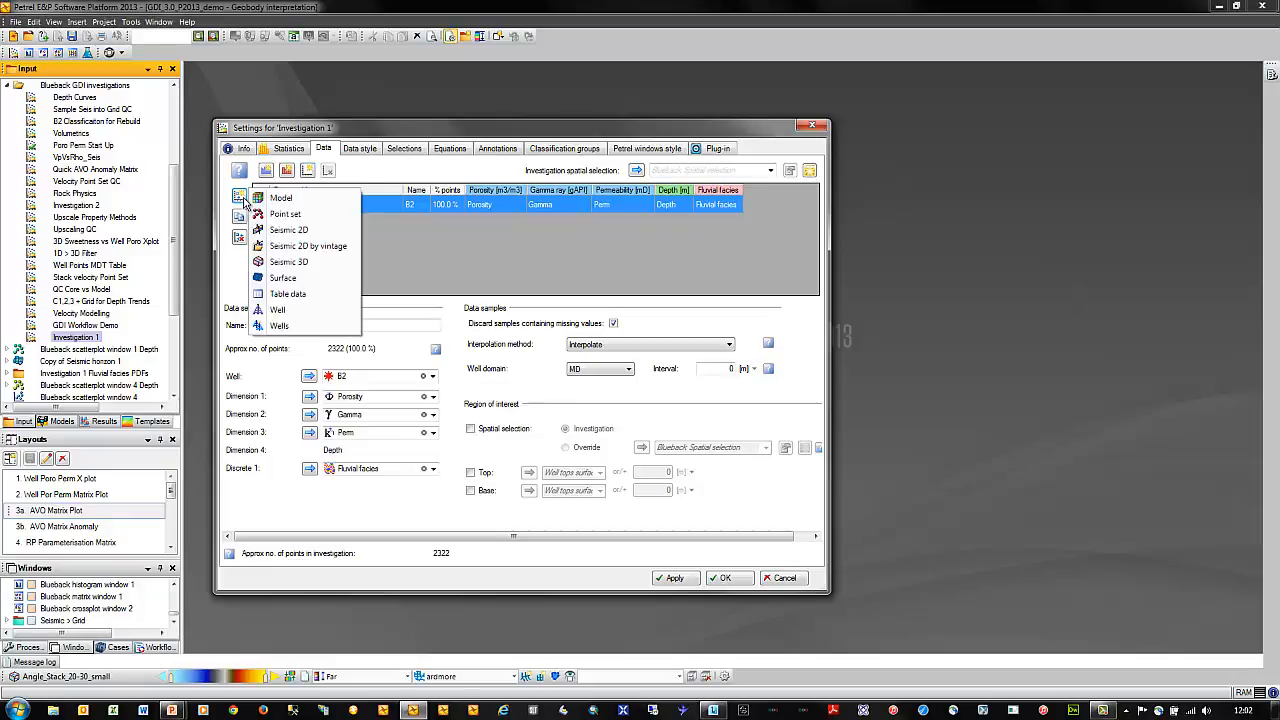
{"action": "left_click", "coordinate": [302, 331]}
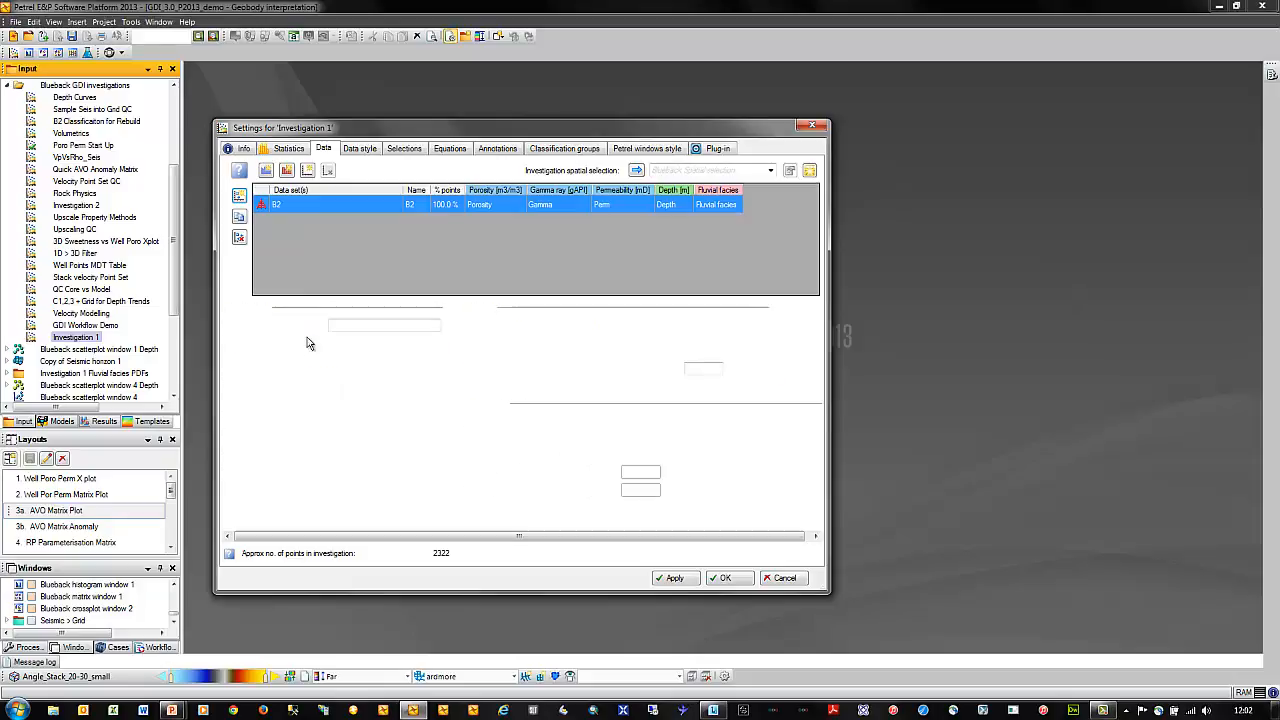
{"action": "left_click", "coordinate": [433, 377]}
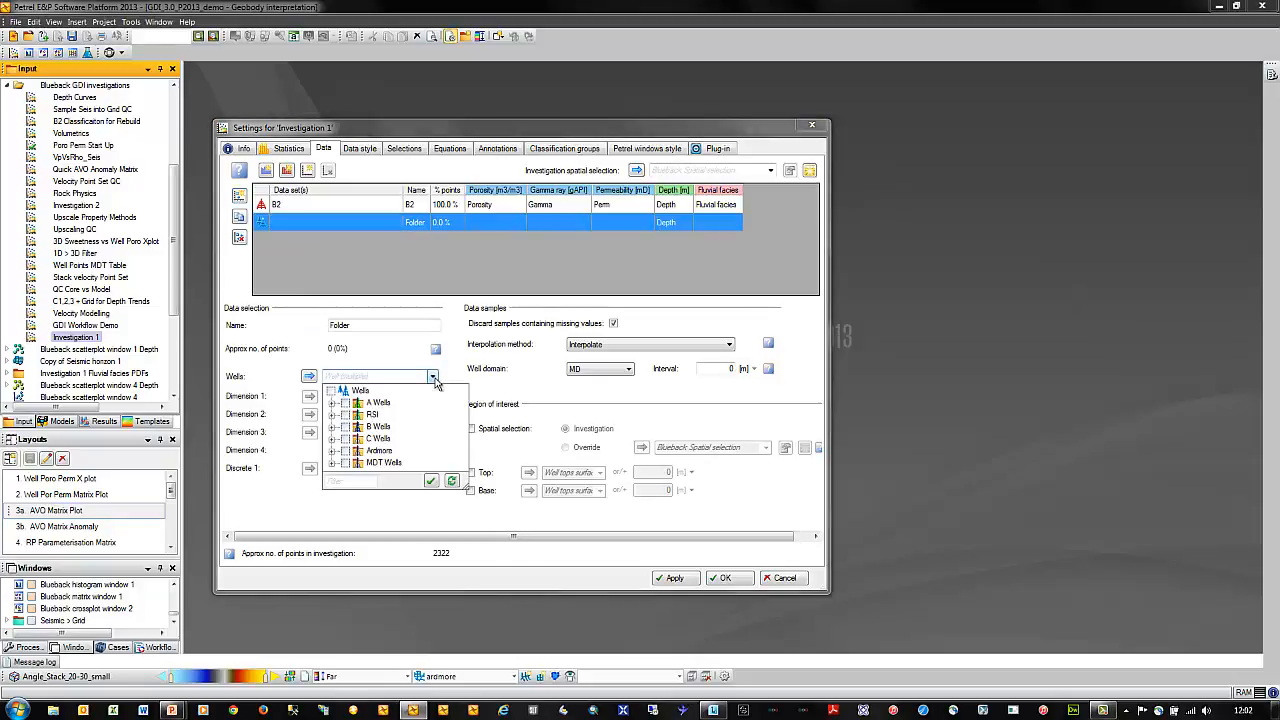
{"action": "left_click", "coordinate": [346, 439]}
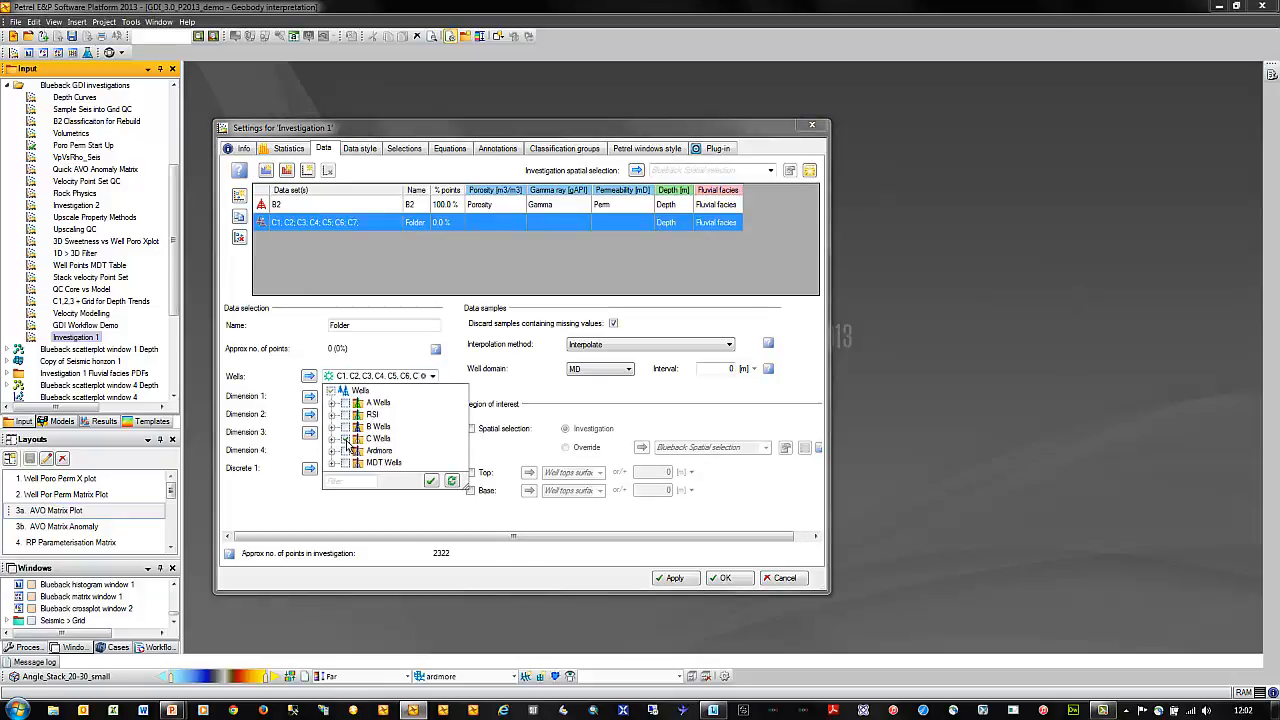
{"action": "left_click", "coordinate": [385, 510]}
Assign the Porosity, Gamma and Perm logs to Dimensions 1 to 3 of the C wells data set and accept the settings.
{"action": "left_click", "coordinate": [433, 397]}
{"action": "left_click", "coordinate": [398, 447]}
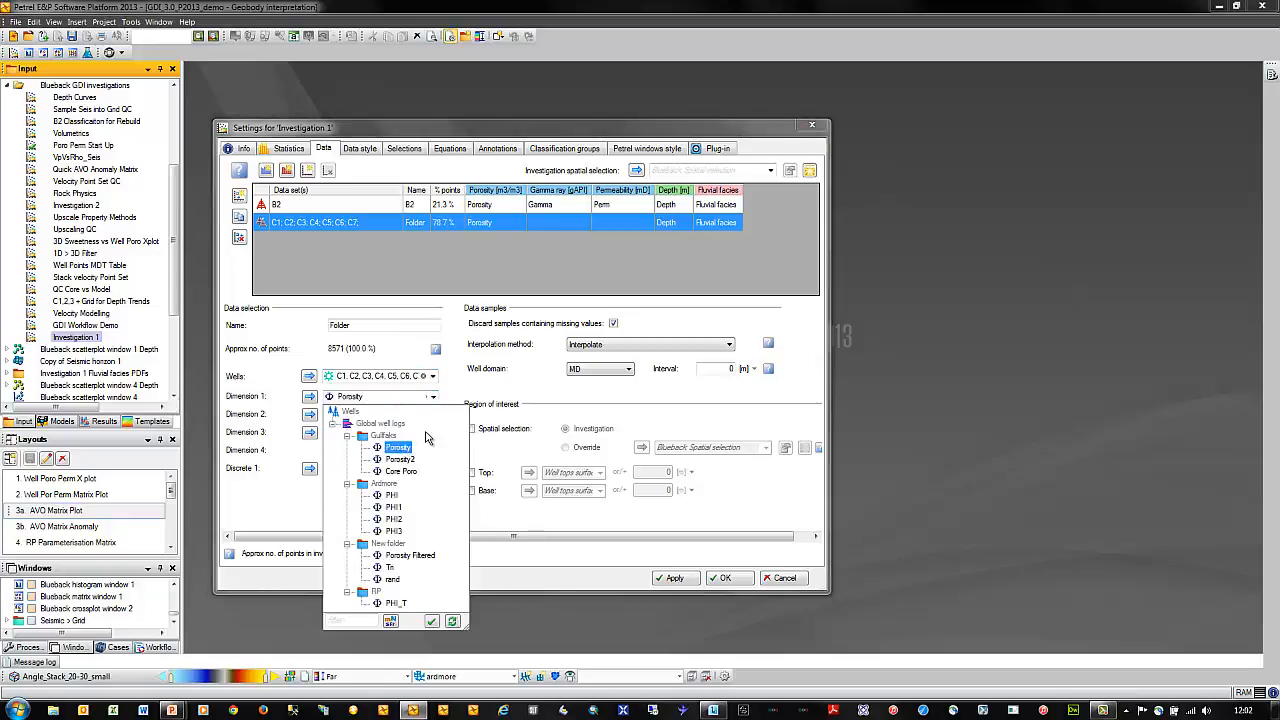
{"action": "left_click", "coordinate": [432, 414]}
{"action": "left_click", "coordinate": [398, 466]}
{"action": "left_click", "coordinate": [432, 441]}
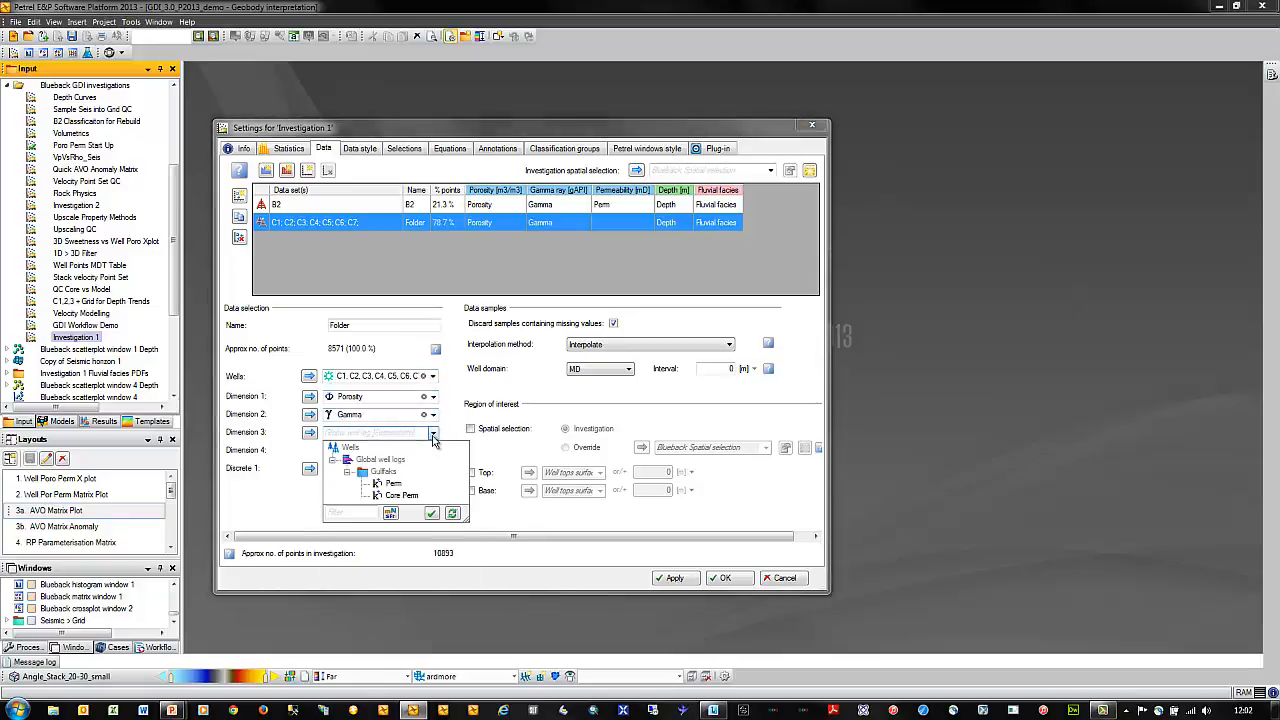
{"action": "left_click", "coordinate": [398, 484]}
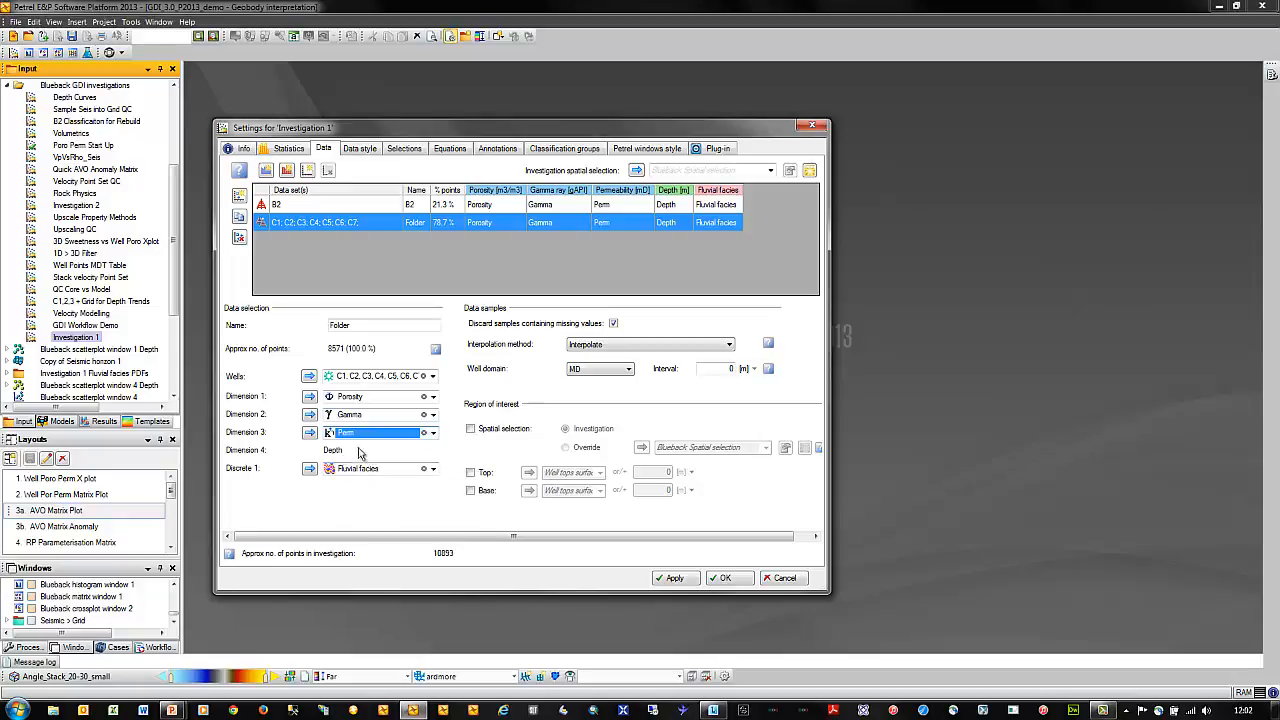
{"action": "left_click", "coordinate": [739, 578]}
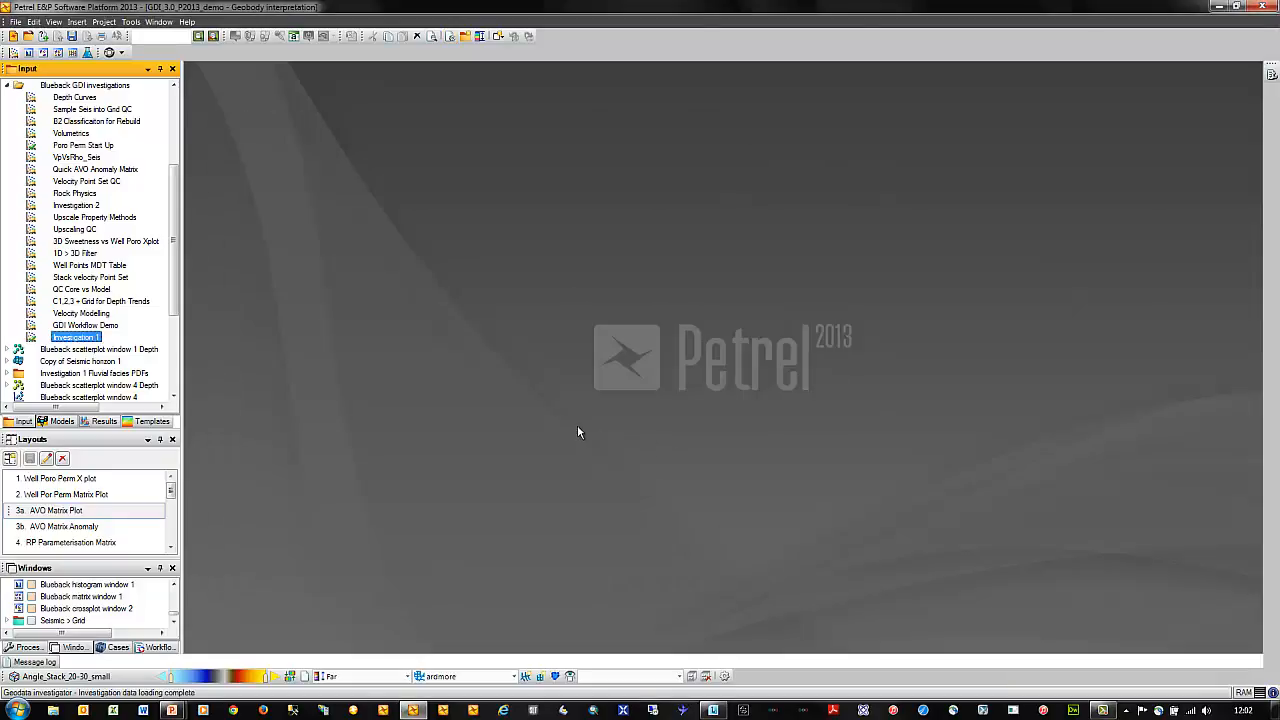
Reopen the Investigation 1 settings, delete the C wells data set and accept the change.
{"action": "double_click", "coordinate": [80, 338]}
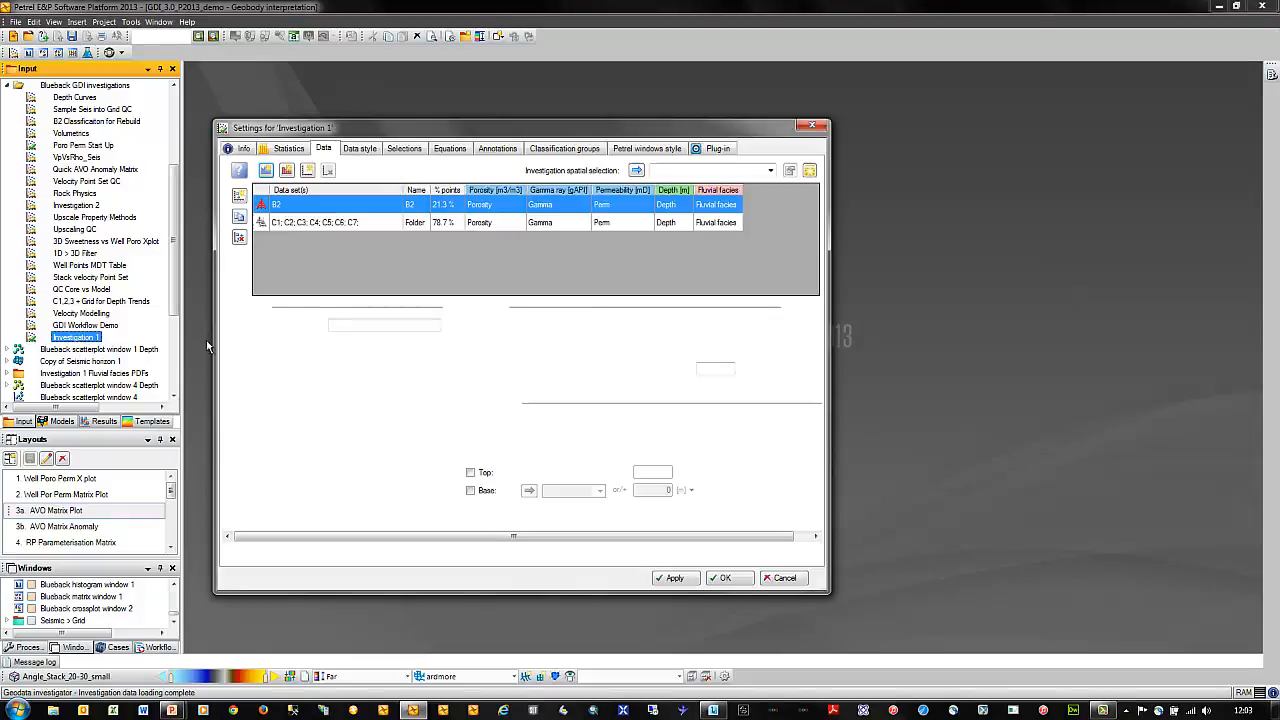
{"action": "left_click", "coordinate": [262, 223]}
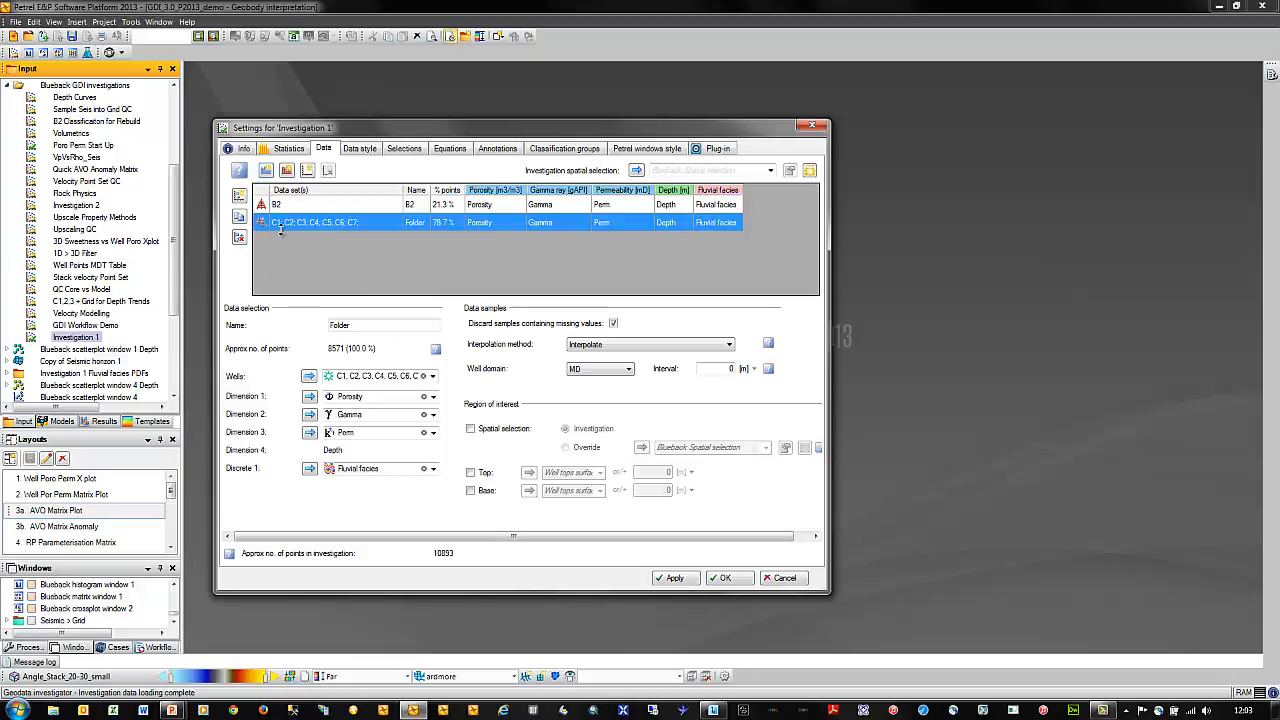
{"action": "left_click", "coordinate": [240, 238]}
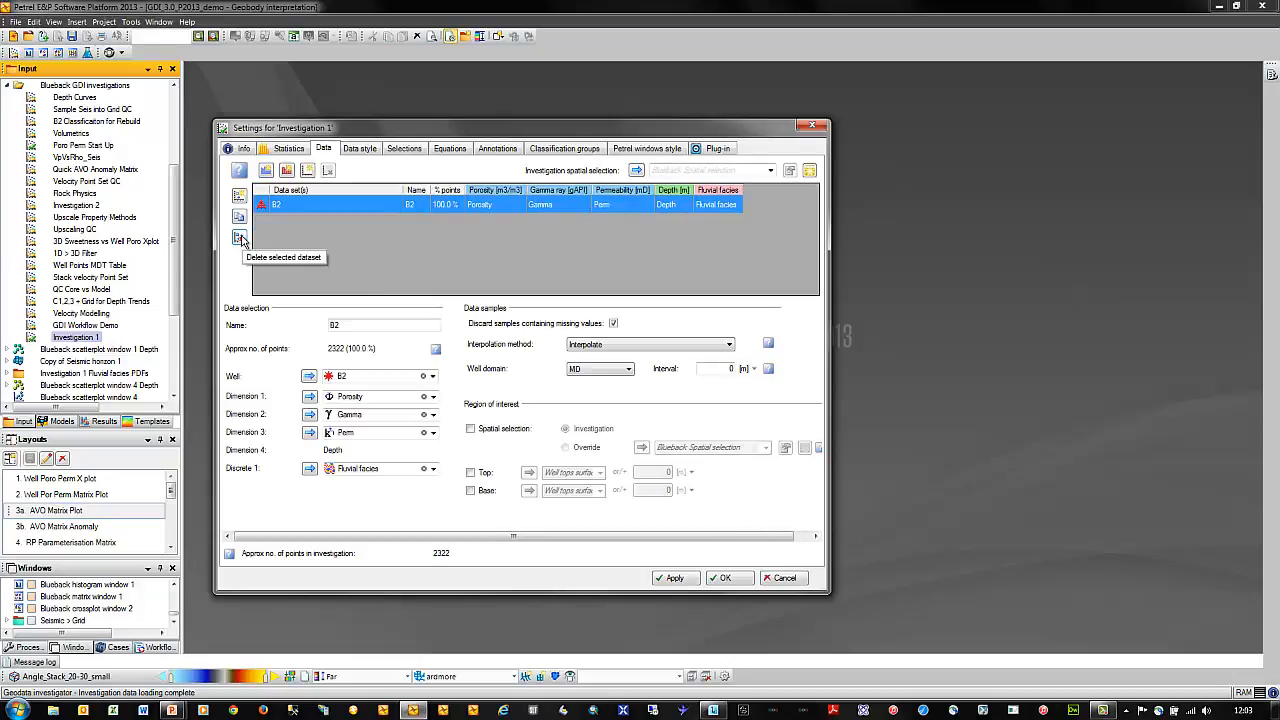
{"action": "left_click", "coordinate": [724, 578]}
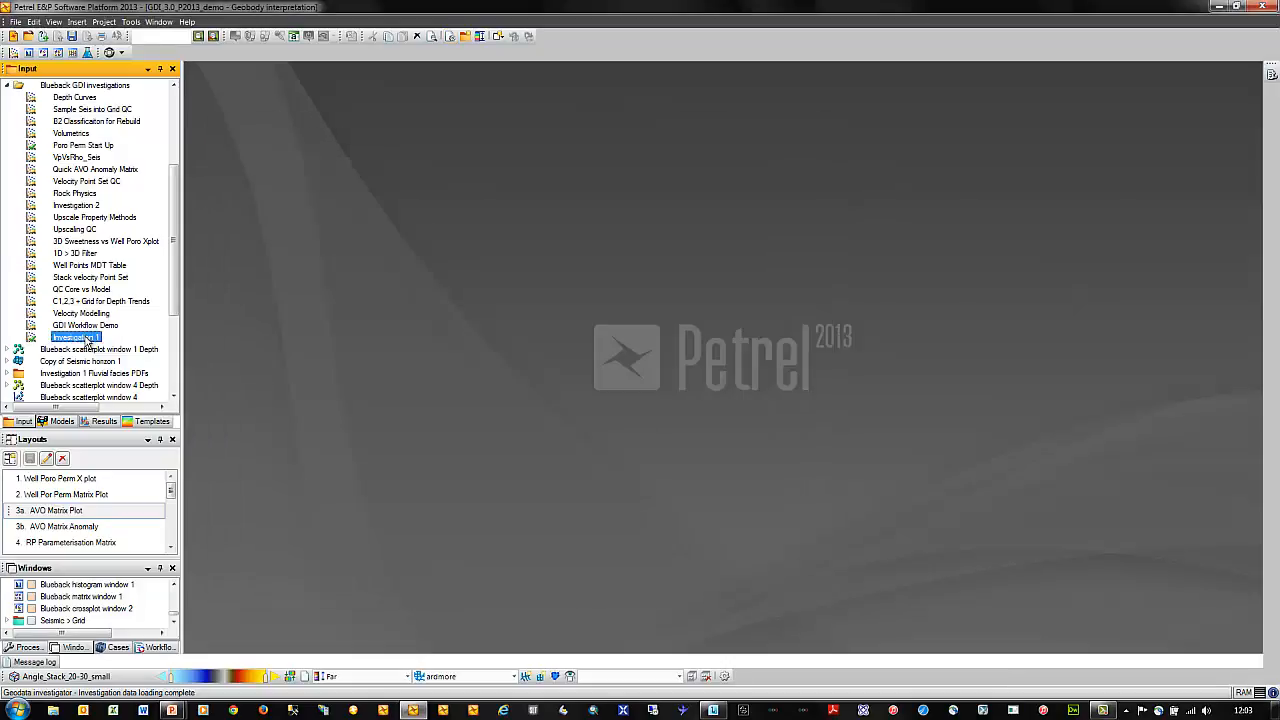
Show Investigation 1 in a Blueback crossplot window and set the vertical axis to Permeability.
{"action": "right_click", "coordinate": [88, 343]}
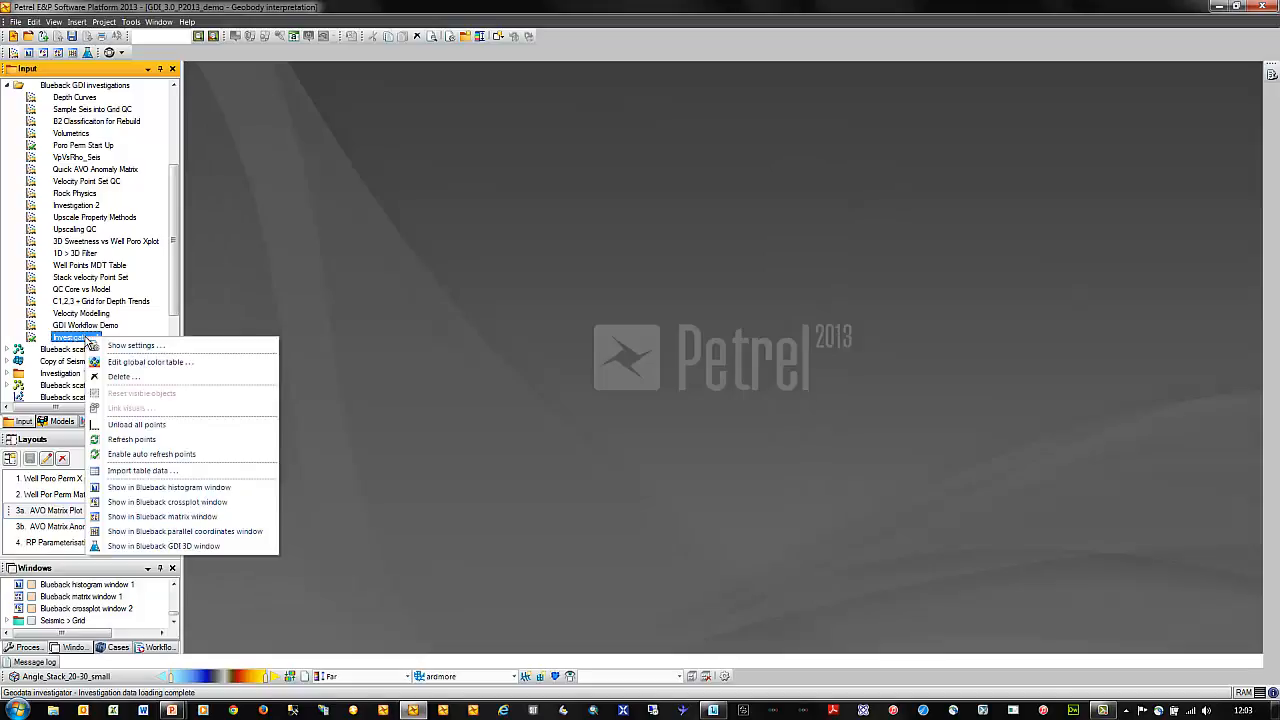
{"action": "left_click", "coordinate": [197, 509]}
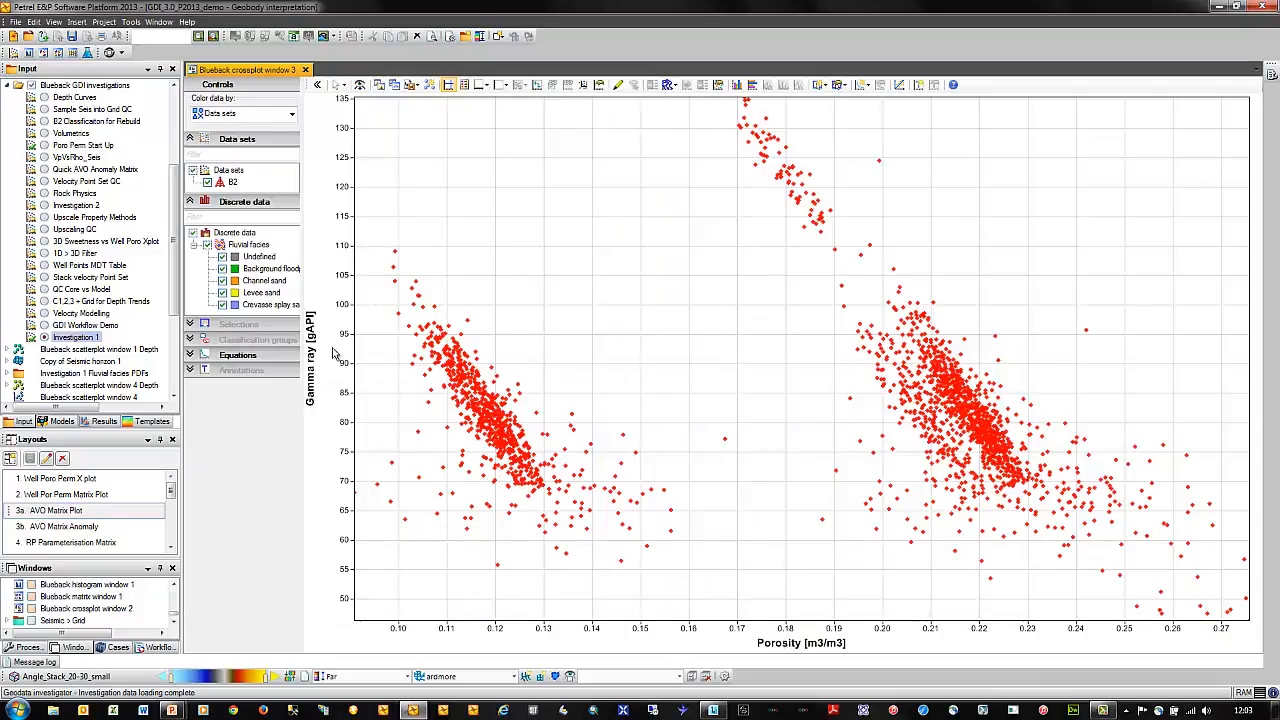
{"action": "left_click", "coordinate": [504, 86]}
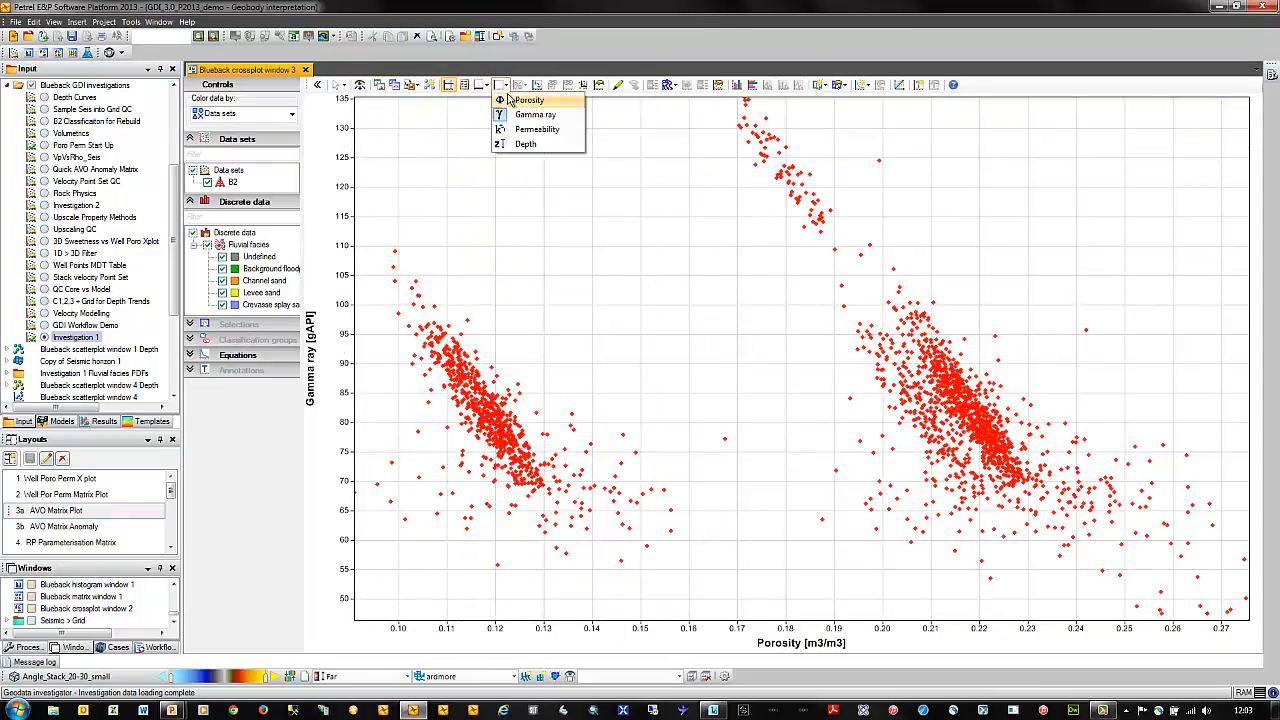
{"action": "left_click", "coordinate": [522, 129]}
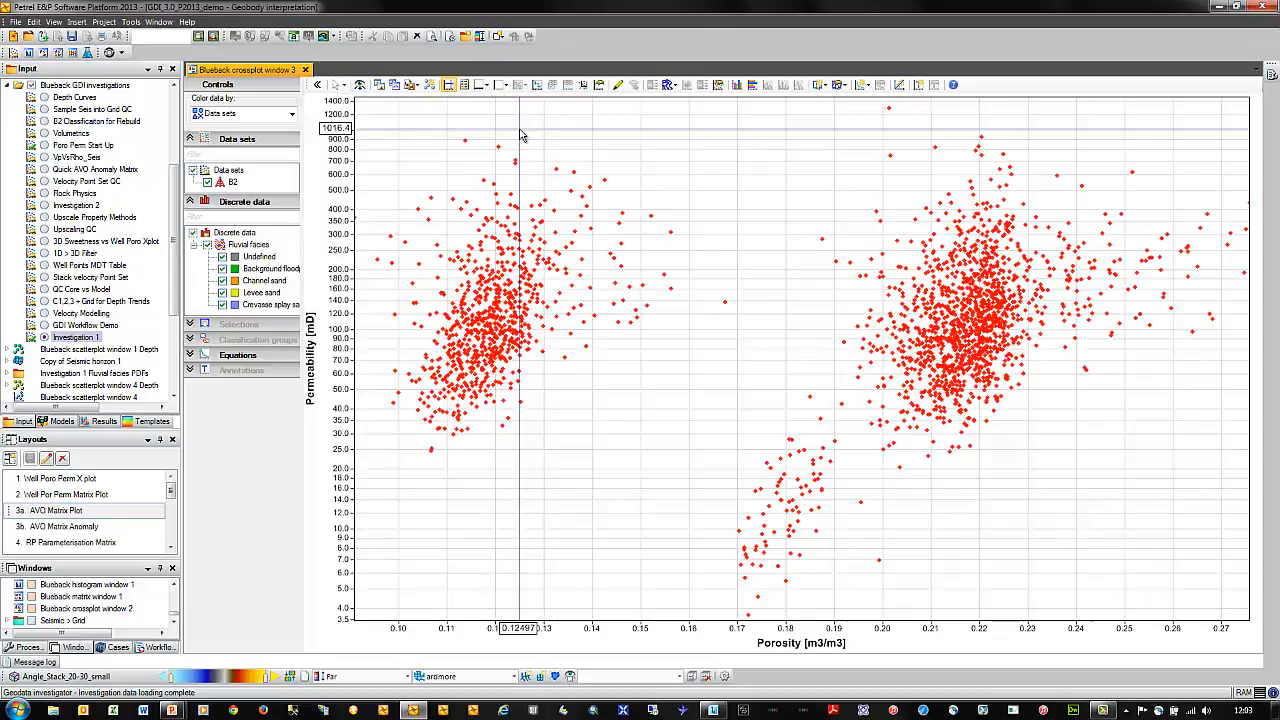
Try colouring the crossplot points by Gamma ray and by Fluvial facies.
{"action": "left_click", "coordinate": [293, 115]}
{"action": "left_click", "coordinate": [279, 143]}
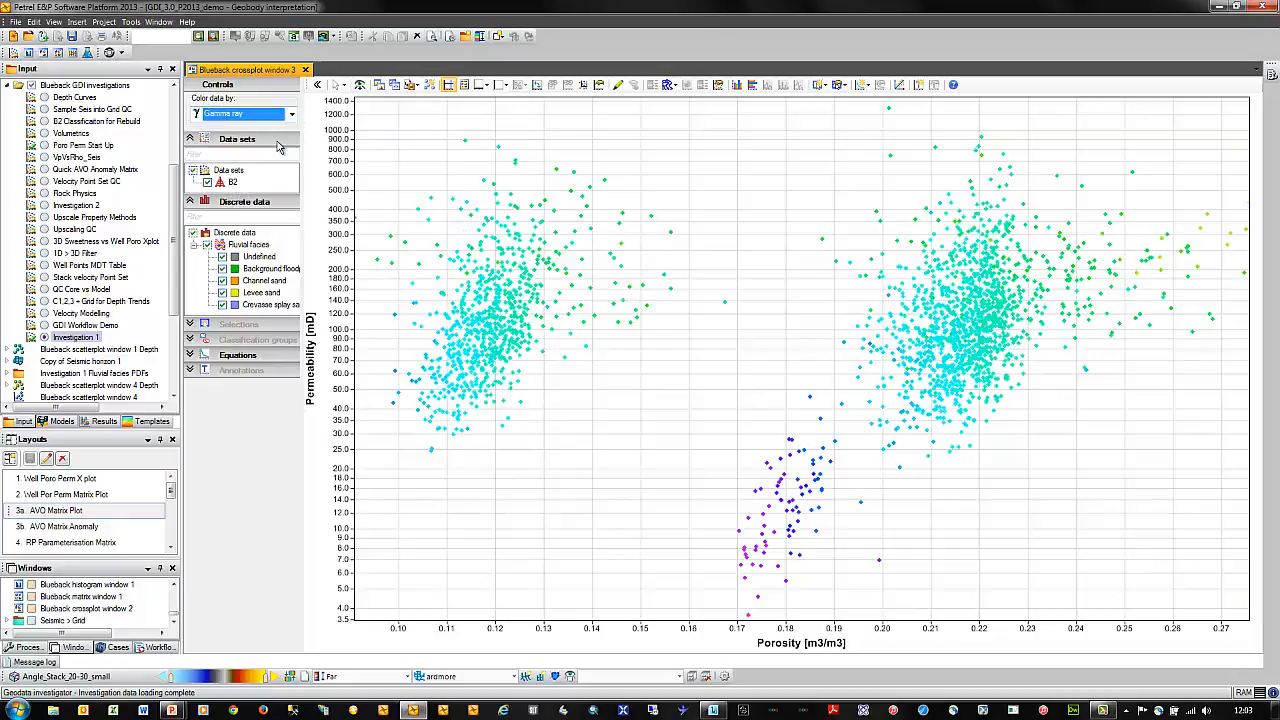
{"action": "left_click", "coordinate": [291, 115]}
{"action": "left_click", "coordinate": [270, 193]}
Set the crossplot point colouring to Gamma ray and display the plot legend.
{"action": "left_click", "coordinate": [291, 115]}
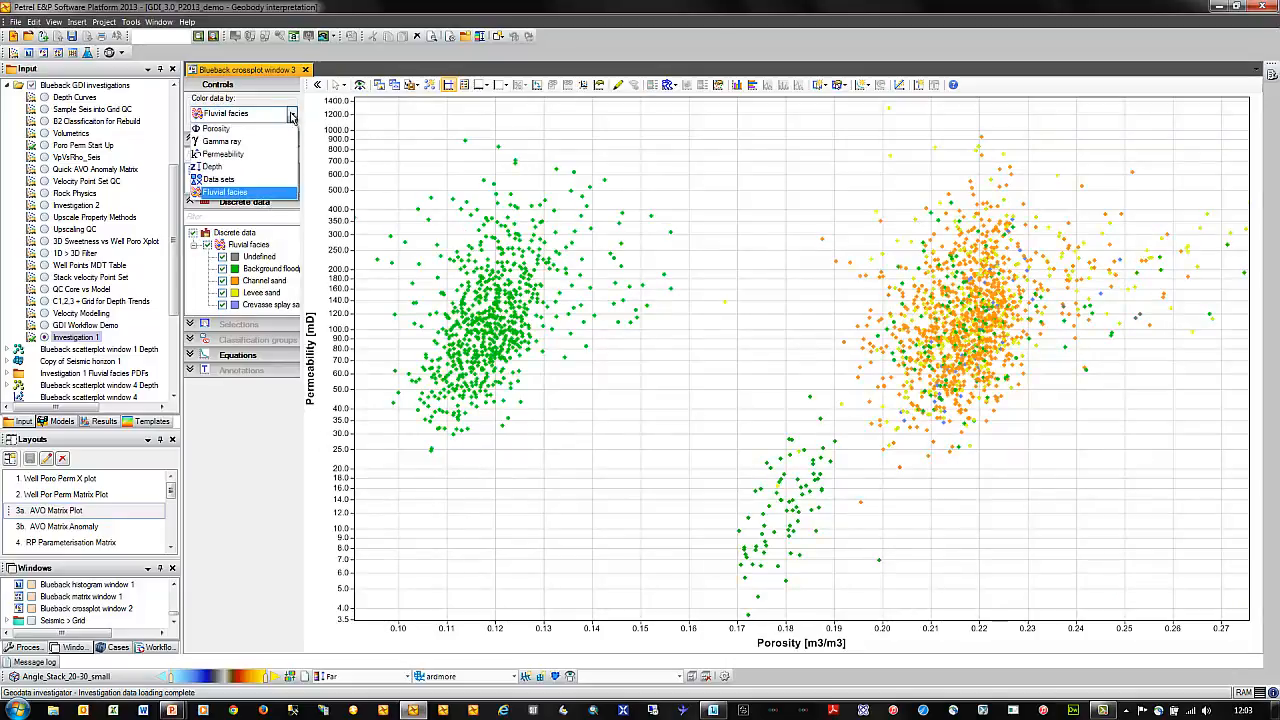
{"action": "left_click", "coordinate": [268, 145]}
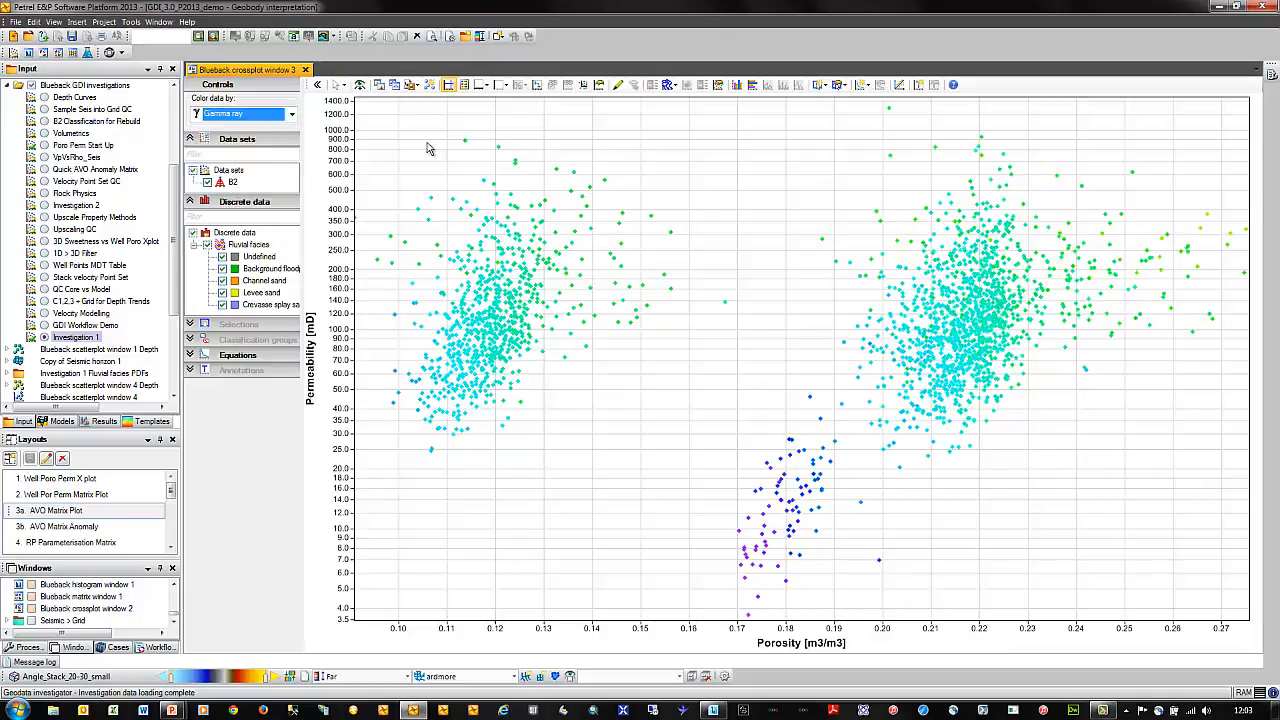
{"action": "left_click", "coordinate": [465, 88]}
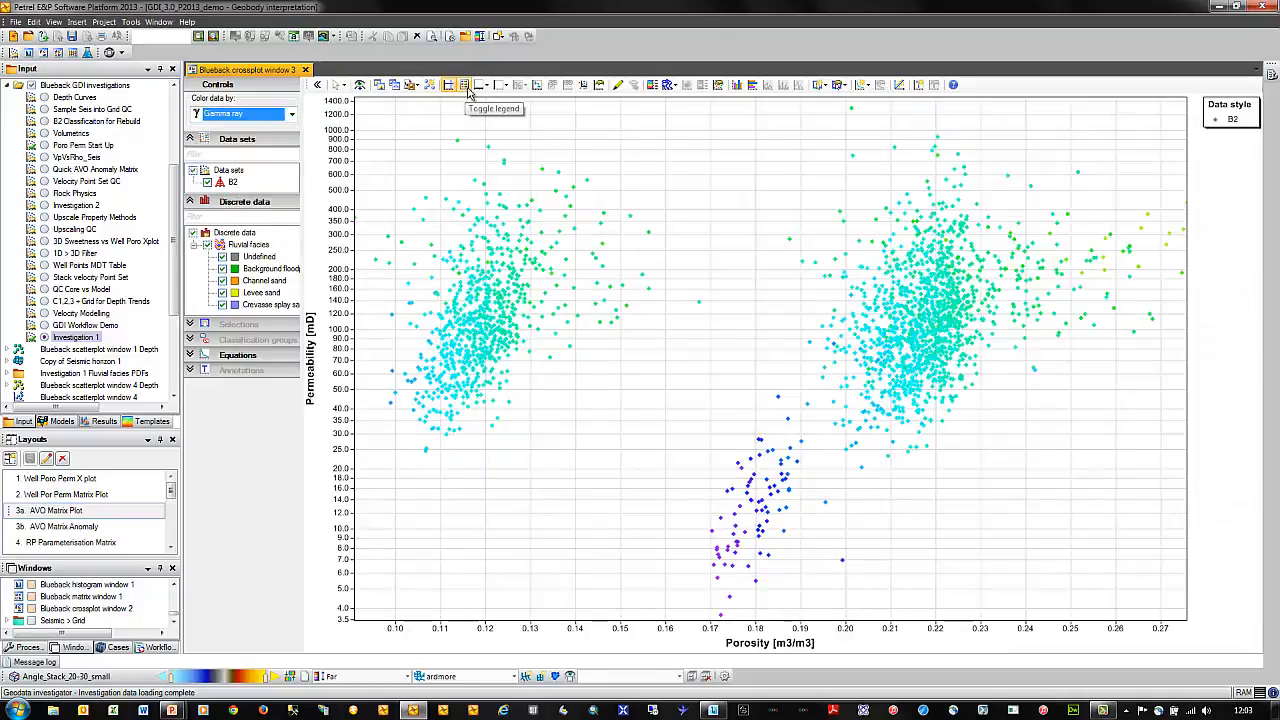
Display porosity and permeability histograms along the crossplot axes and shrink both histogram areas to enlarge the main plot.
{"action": "left_click", "coordinate": [738, 87]}
{"action": "left_click", "coordinate": [768, 87]}
{"action": "left_click_drag", "start_coordinate": [803, 430], "coordinate": [772, 552]}
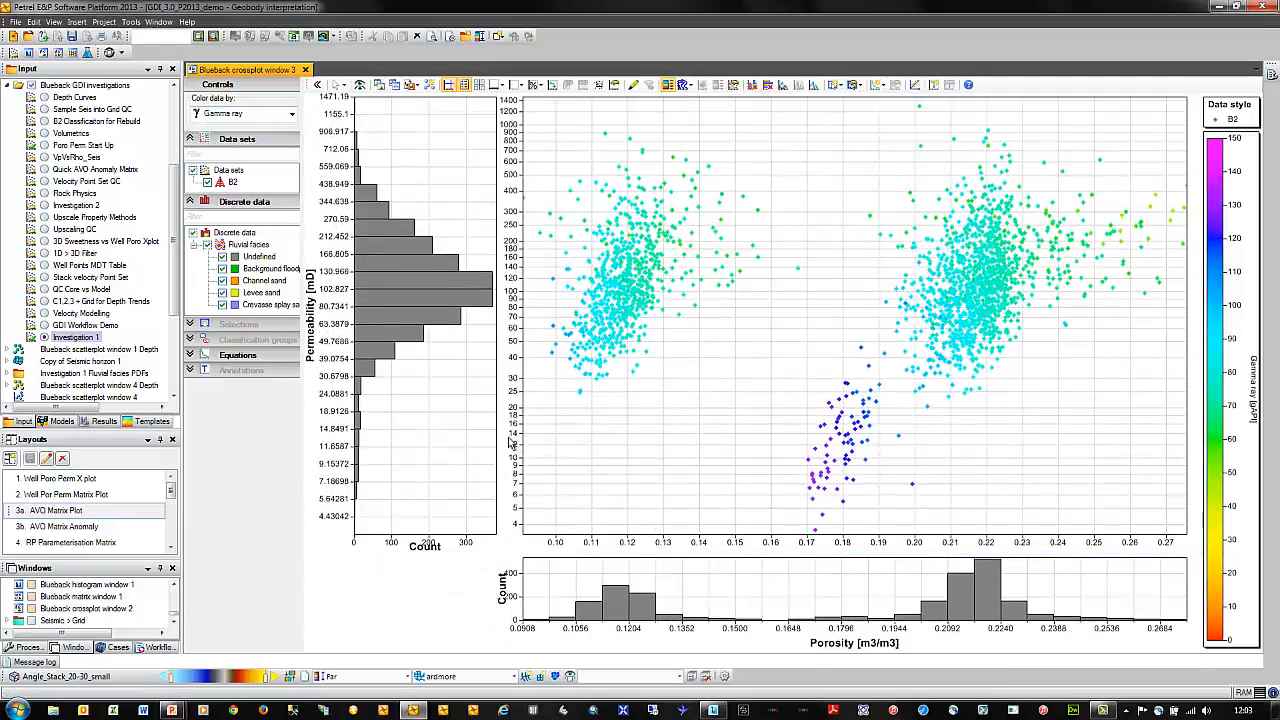
{"action": "left_click_drag", "start_coordinate": [498, 435], "coordinate": [444, 436]}
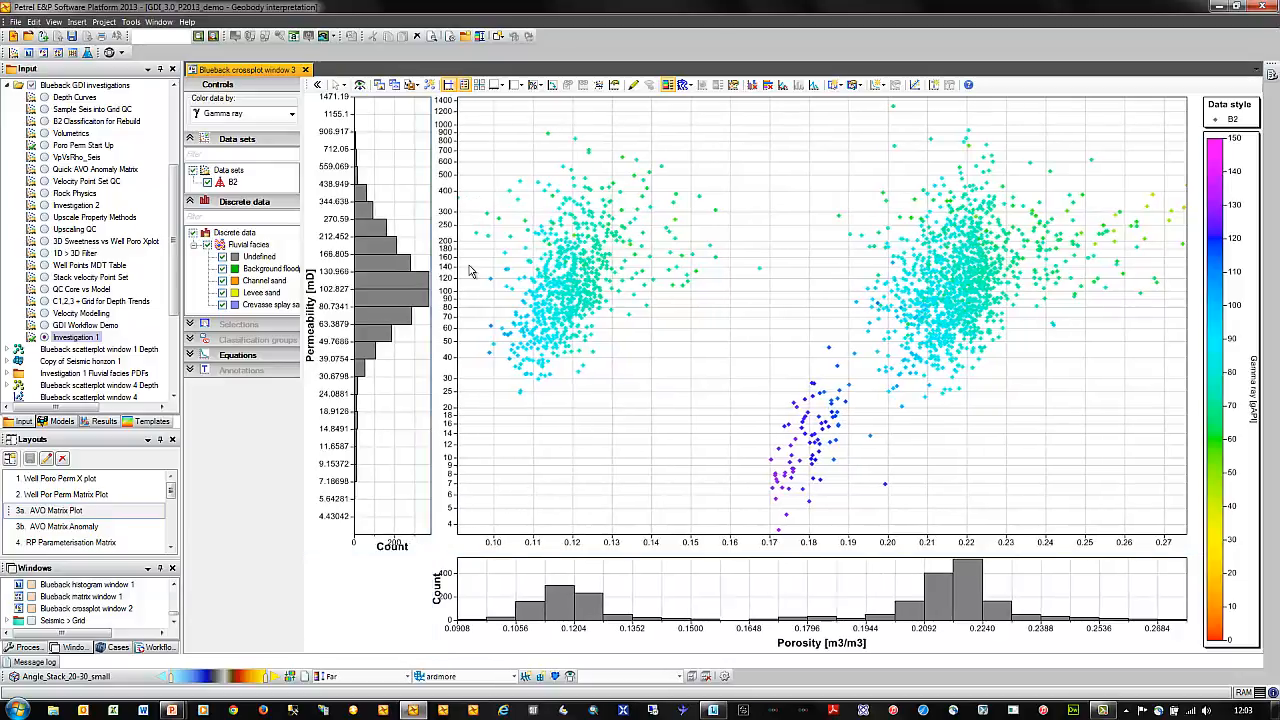
Set the B2 data points' symbol to Box (Filled) and reduce their point size.
{"action": "left_click", "coordinate": [966, 291]}
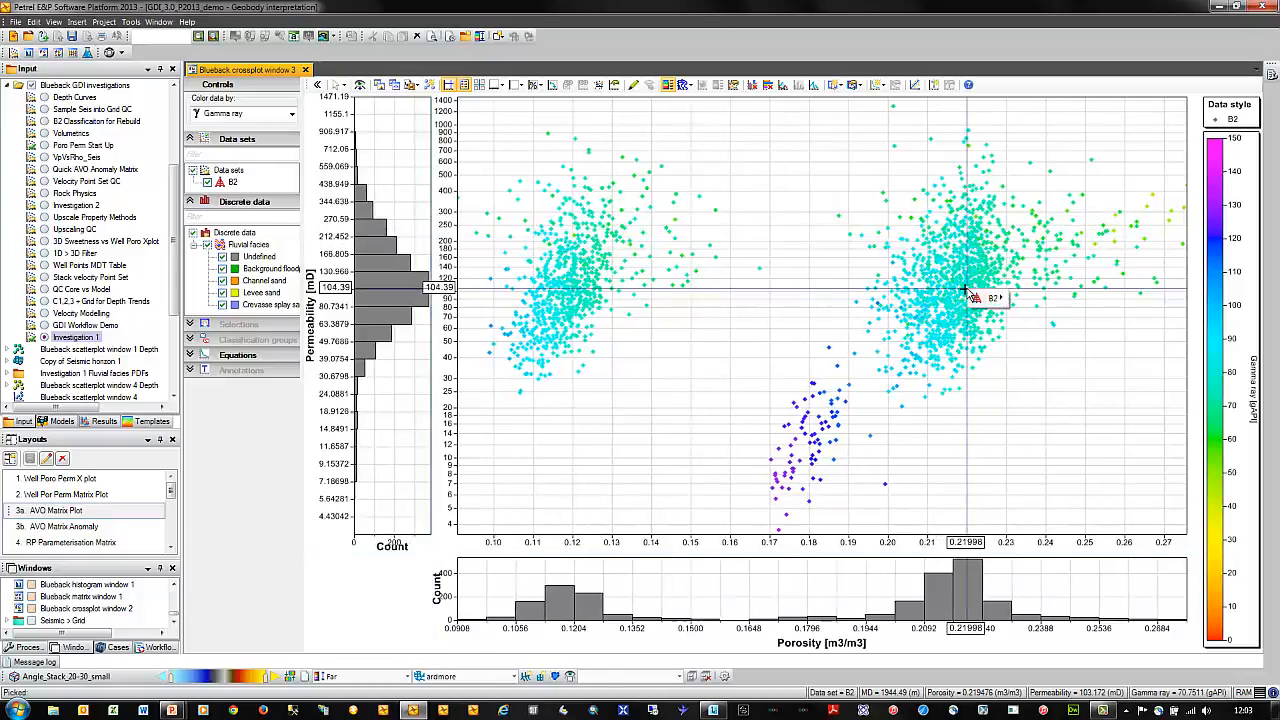
{"action": "left_click", "coordinate": [977, 302]}
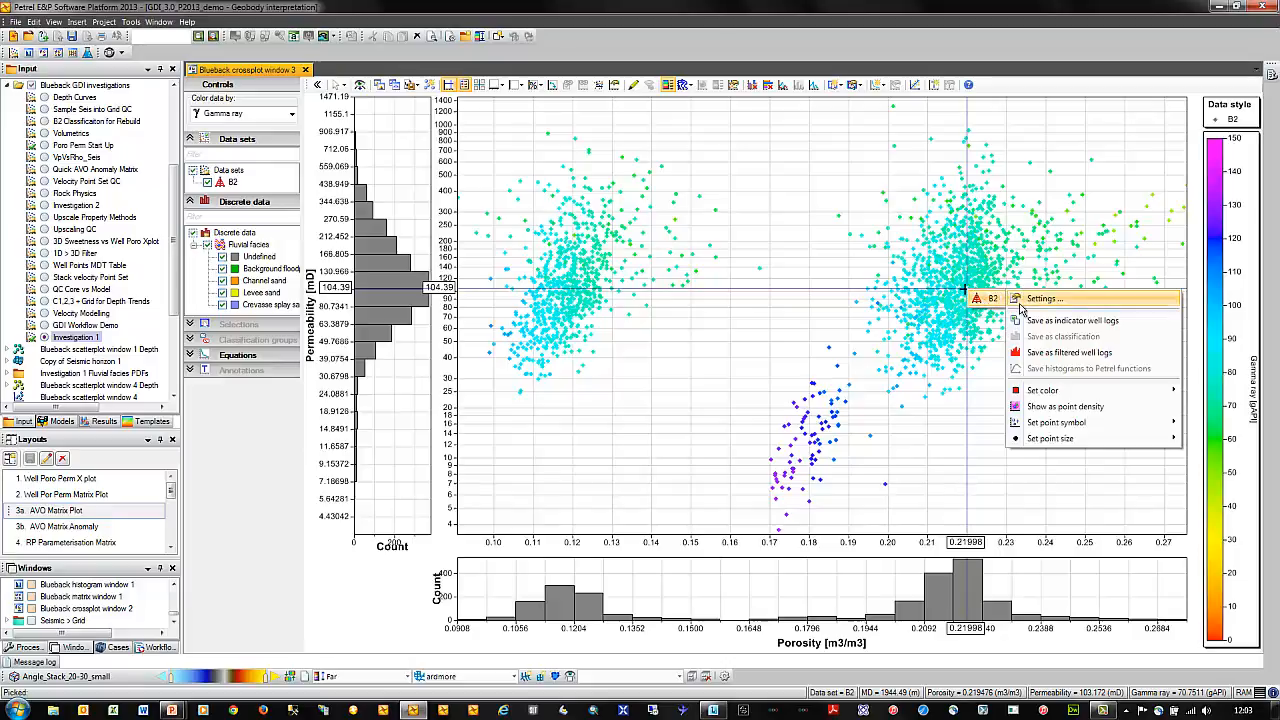
{"action": "mouse_move", "coordinate": [1090, 426]}
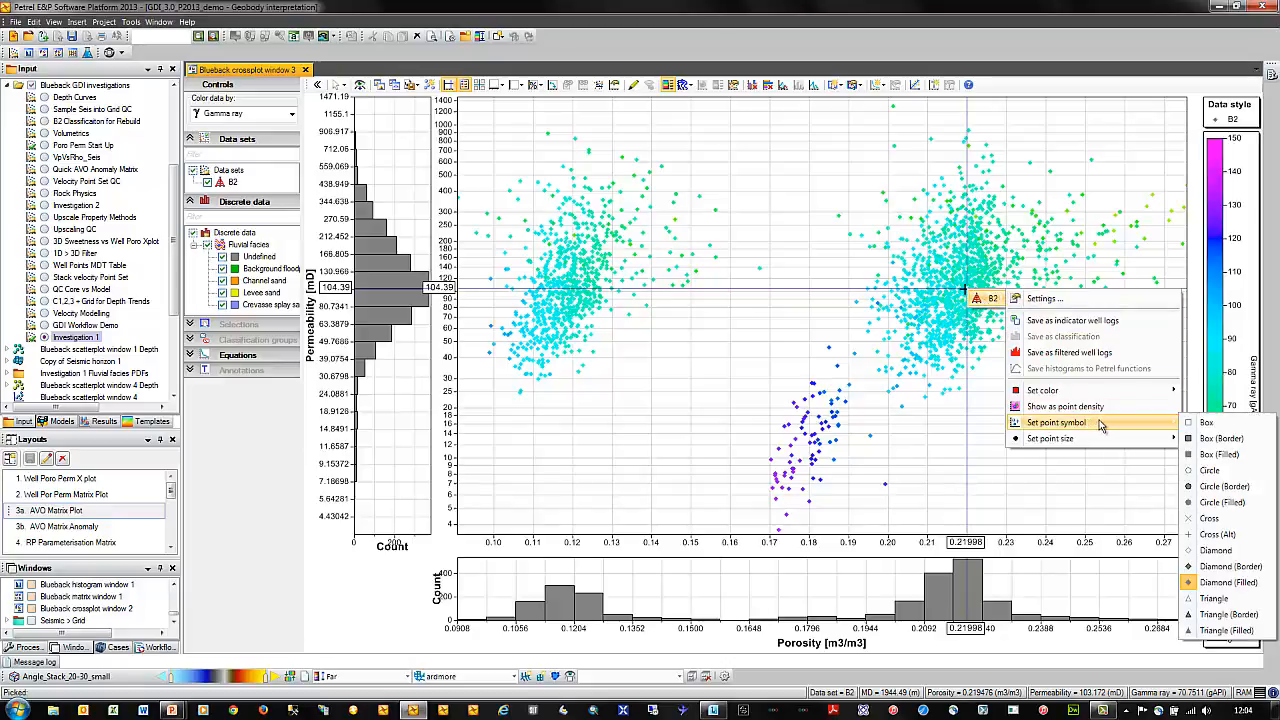
{"action": "left_click", "coordinate": [1218, 454]}
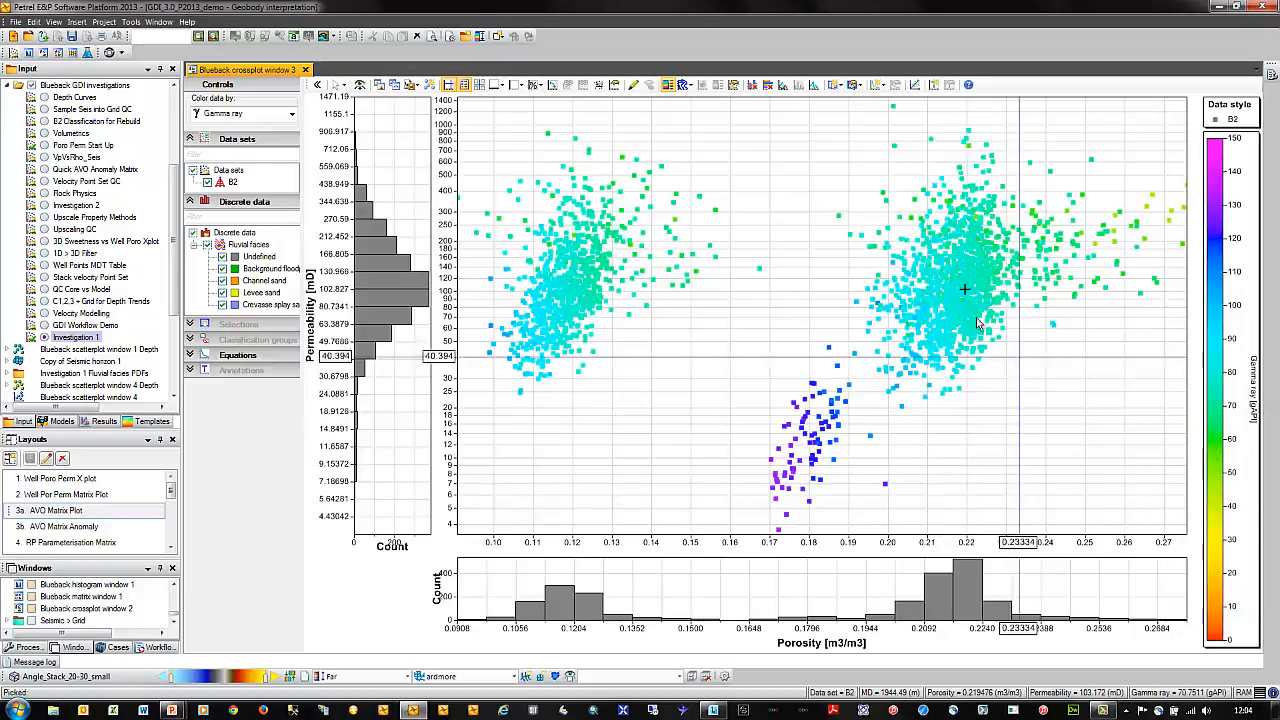
{"action": "left_click", "coordinate": [978, 312]}
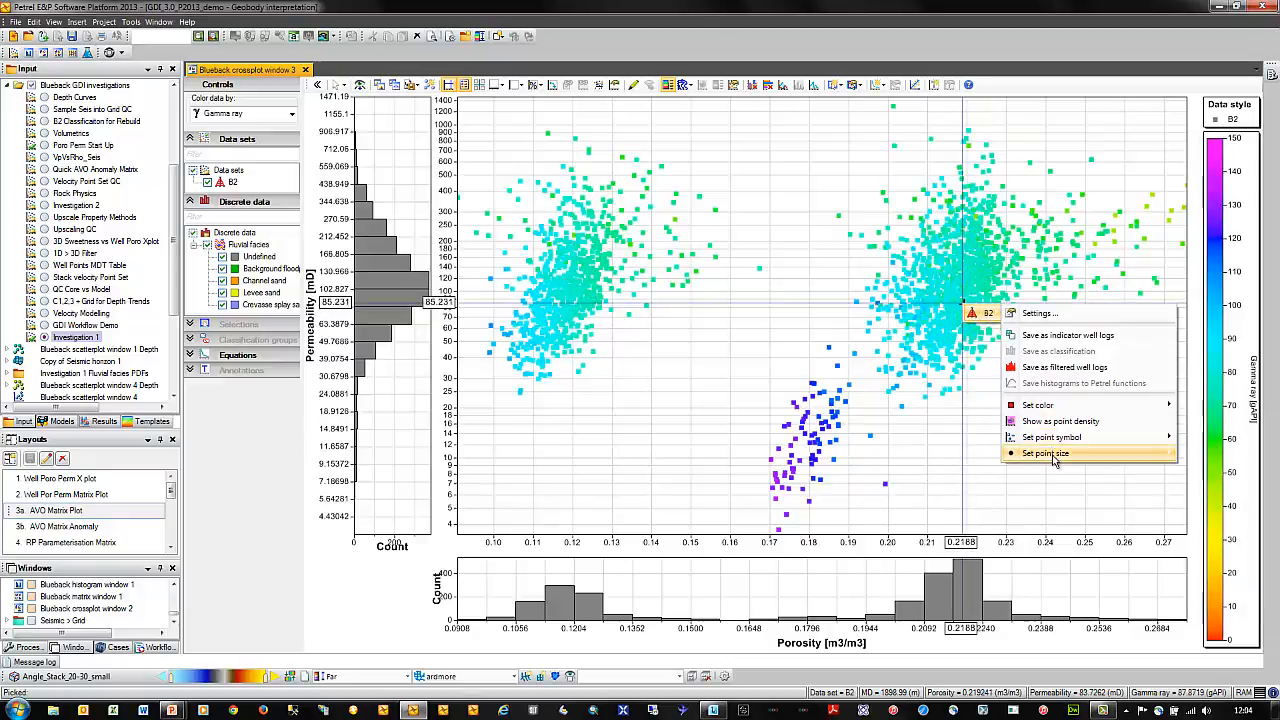
{"action": "mouse_move", "coordinate": [1053, 457]}
{"action": "left_click", "coordinate": [1194, 488]}
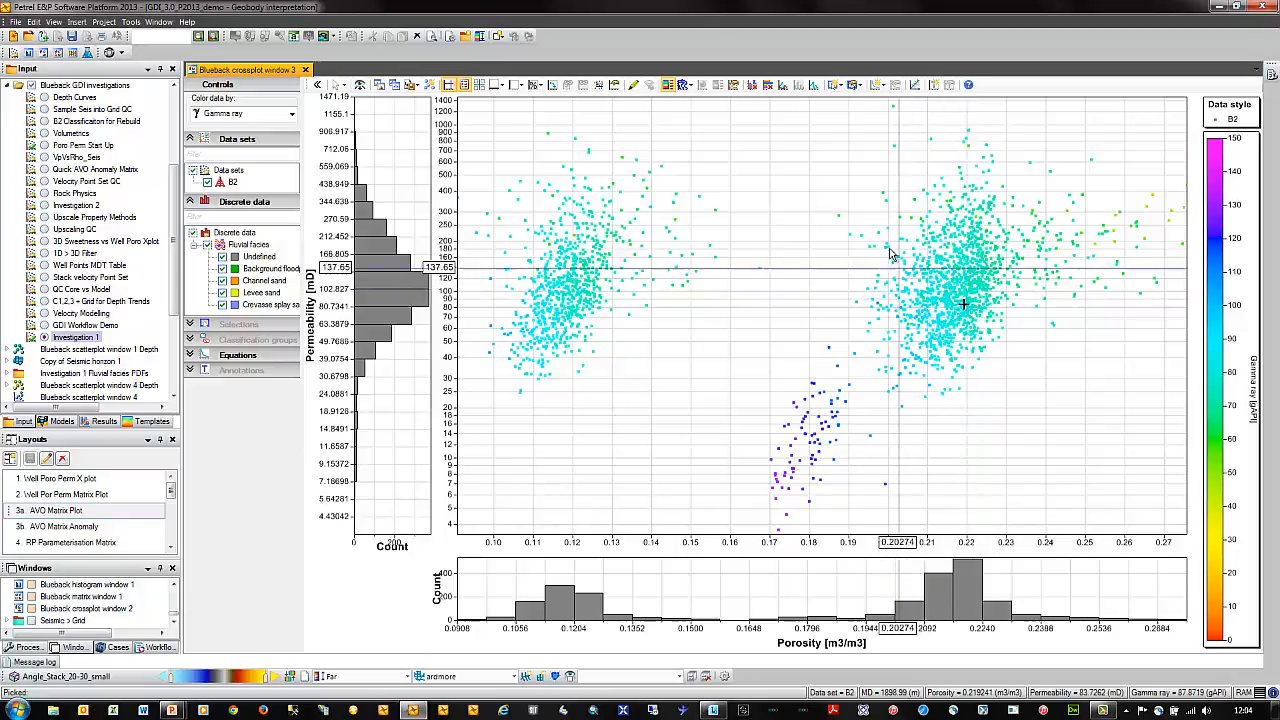
Add a rectangle filter around the low-porosity cluster, spanning about 0.10 to 0.155 porosity and 25 to 700 mD permeability.
{"action": "left_click", "coordinate": [842, 88]}
{"action": "mouse_move", "coordinate": [862, 101]}
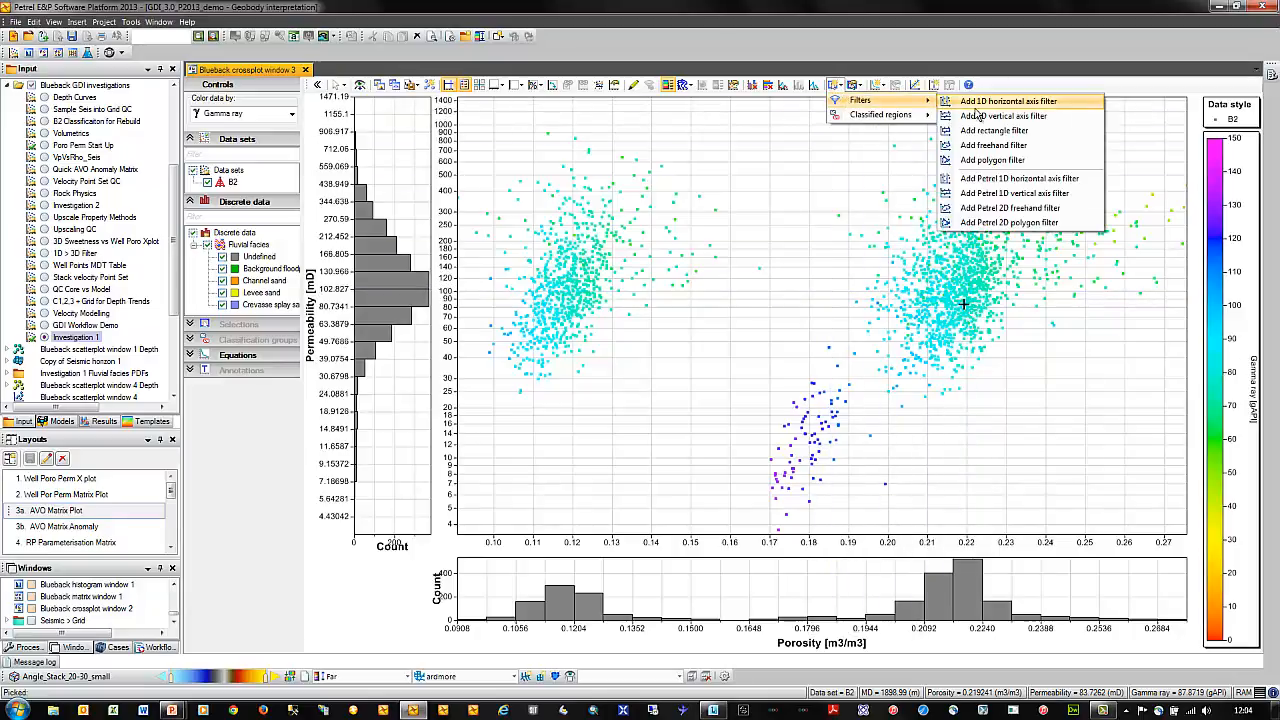
{"action": "left_click", "coordinate": [990, 131]}
{"action": "left_click_drag", "start_coordinate": [495, 148], "coordinate": [561, 215]}
{"action": "left_click_drag", "start_coordinate": [621, 270], "coordinate": [688, 388]}
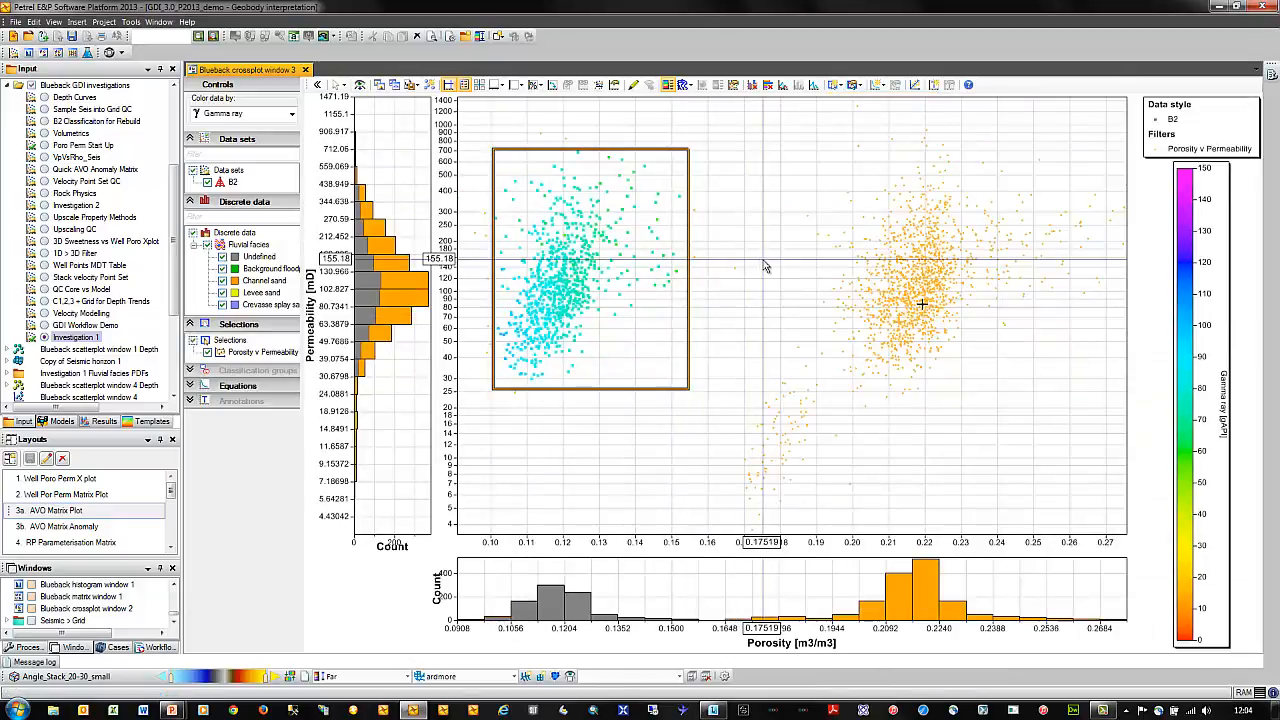
Add a static exponential y = f(x) fit line to the filtered points and turn off the Porosity v Permeability filter.
{"action": "left_click", "coordinate": [884, 89]}
{"action": "mouse_move", "coordinate": [923, 102]}
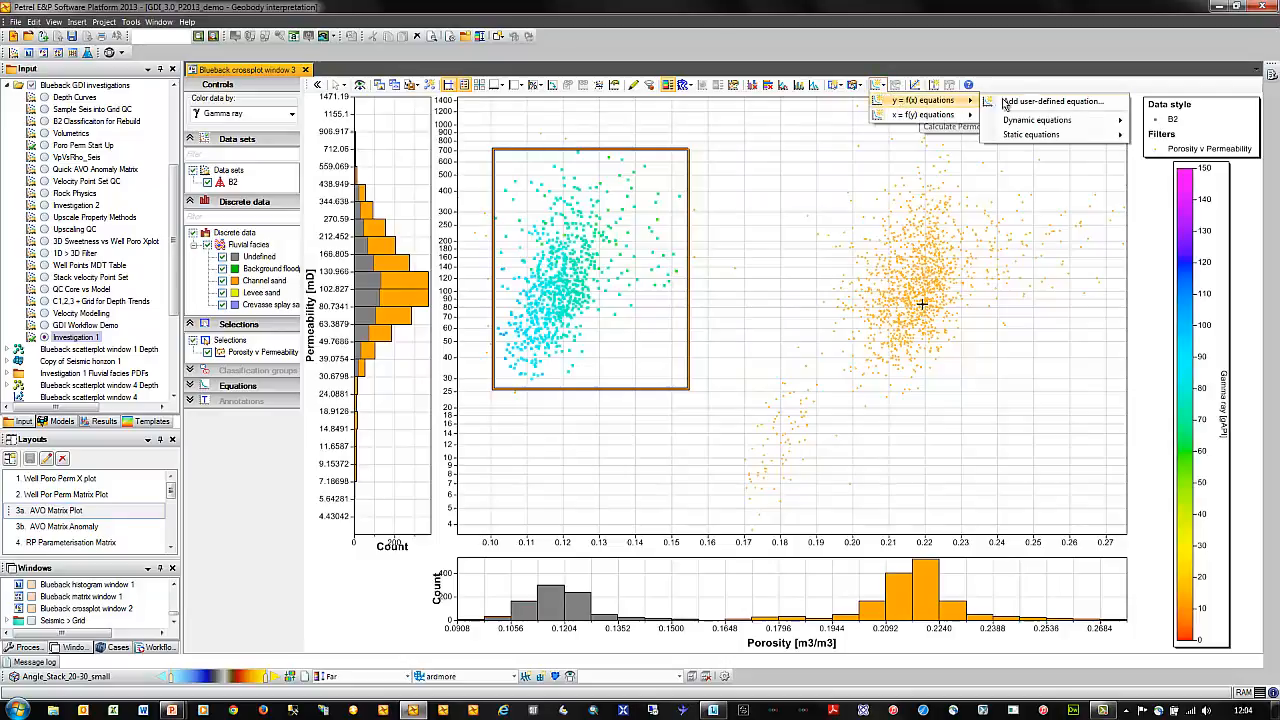
{"action": "mouse_move", "coordinate": [1060, 134]}
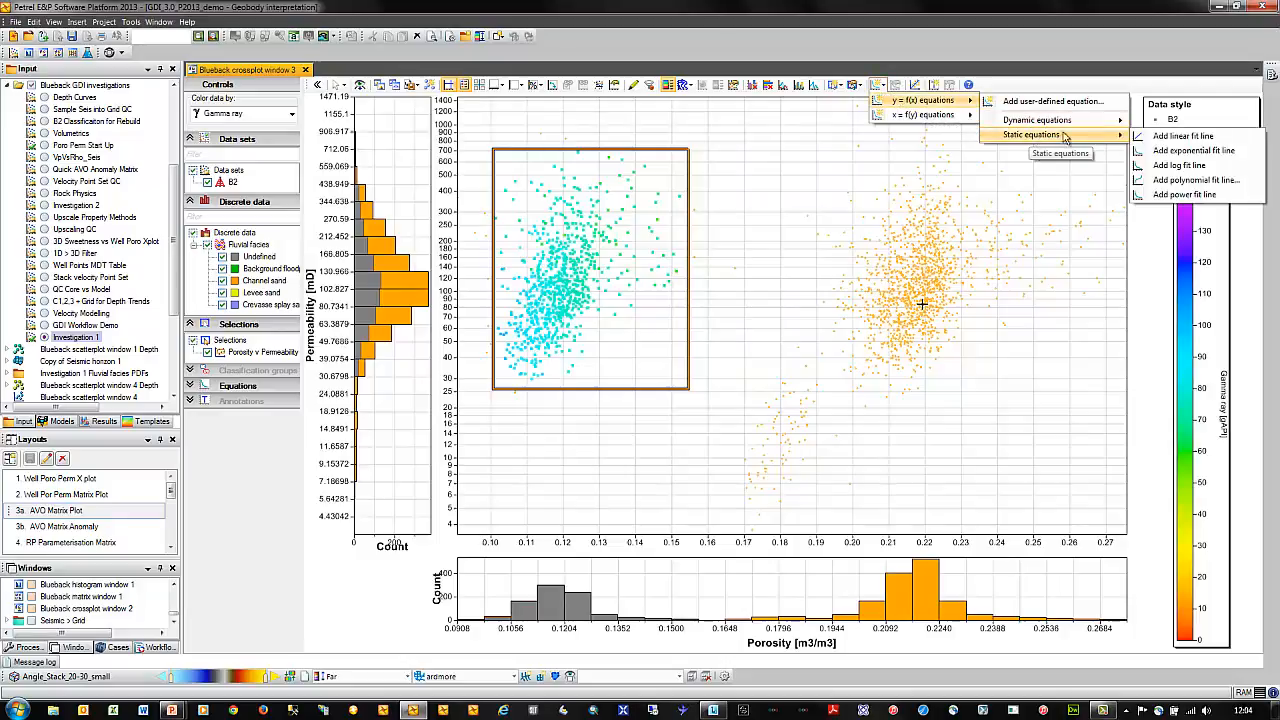
{"action": "left_click", "coordinate": [1171, 154]}
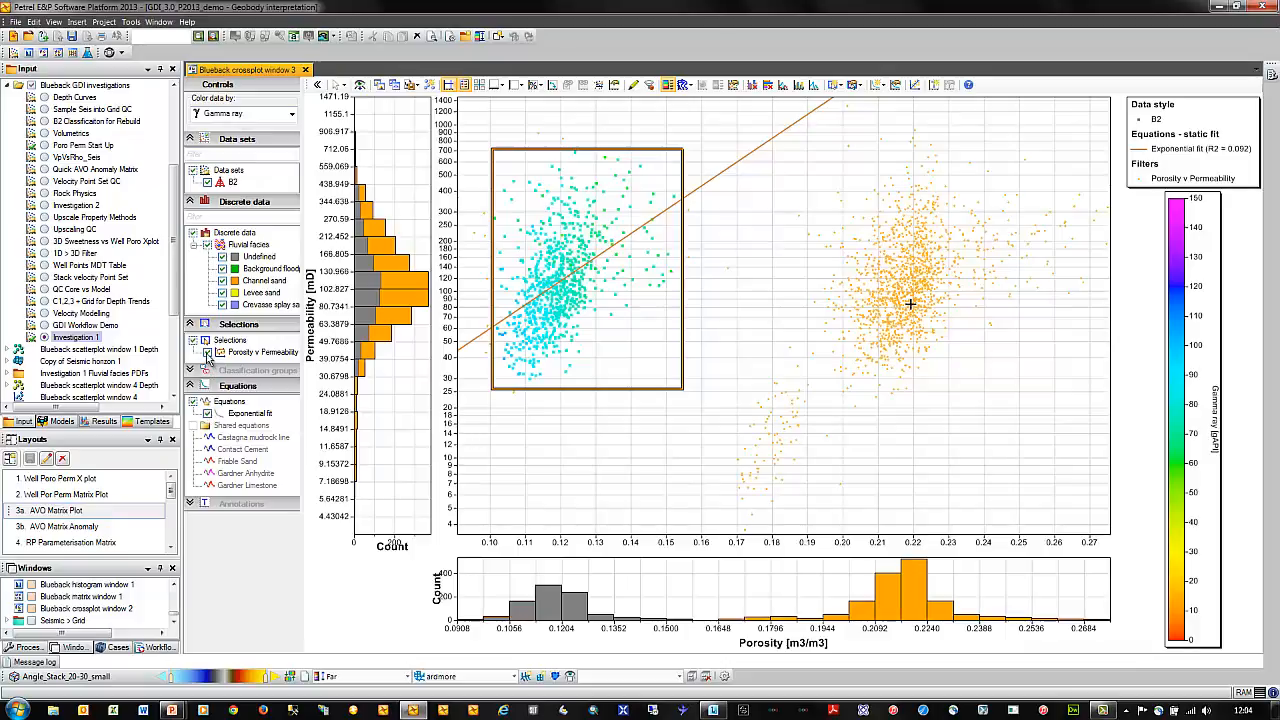
{"action": "left_click", "coordinate": [207, 353]}
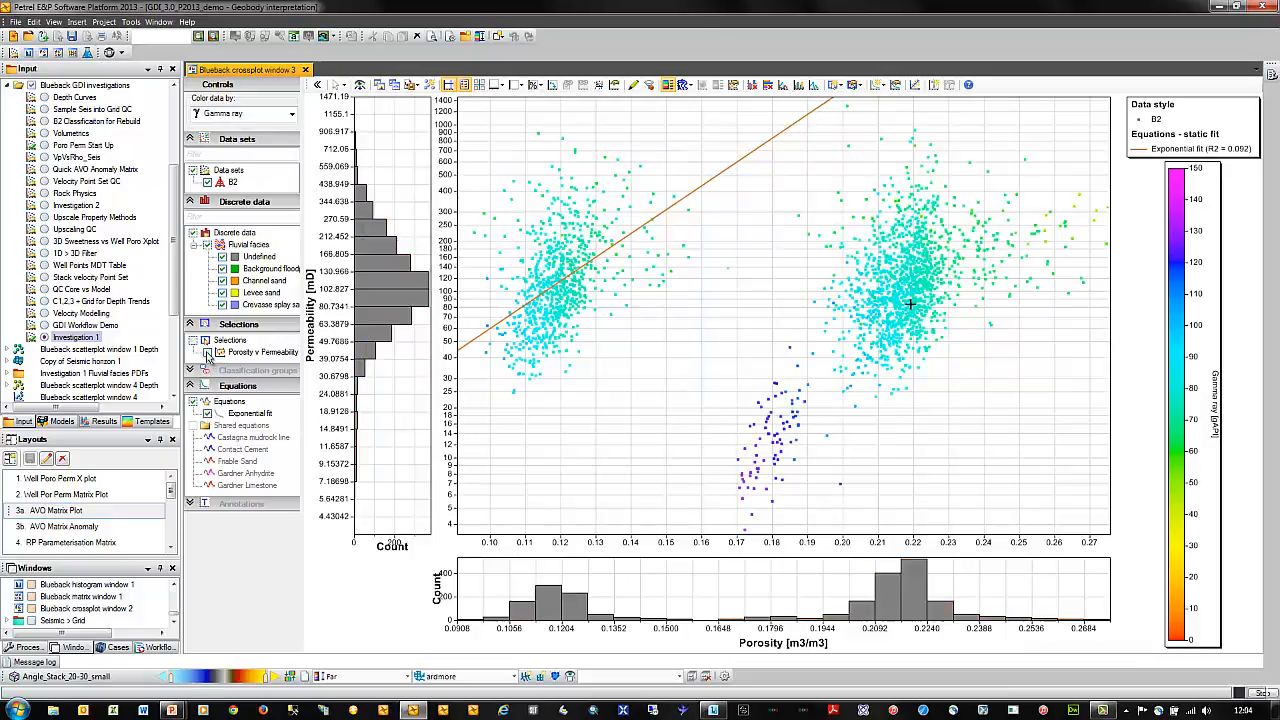
Colour the exponential fit line black and show its equation on the crossplot.
{"action": "right_click", "coordinate": [245, 413]}
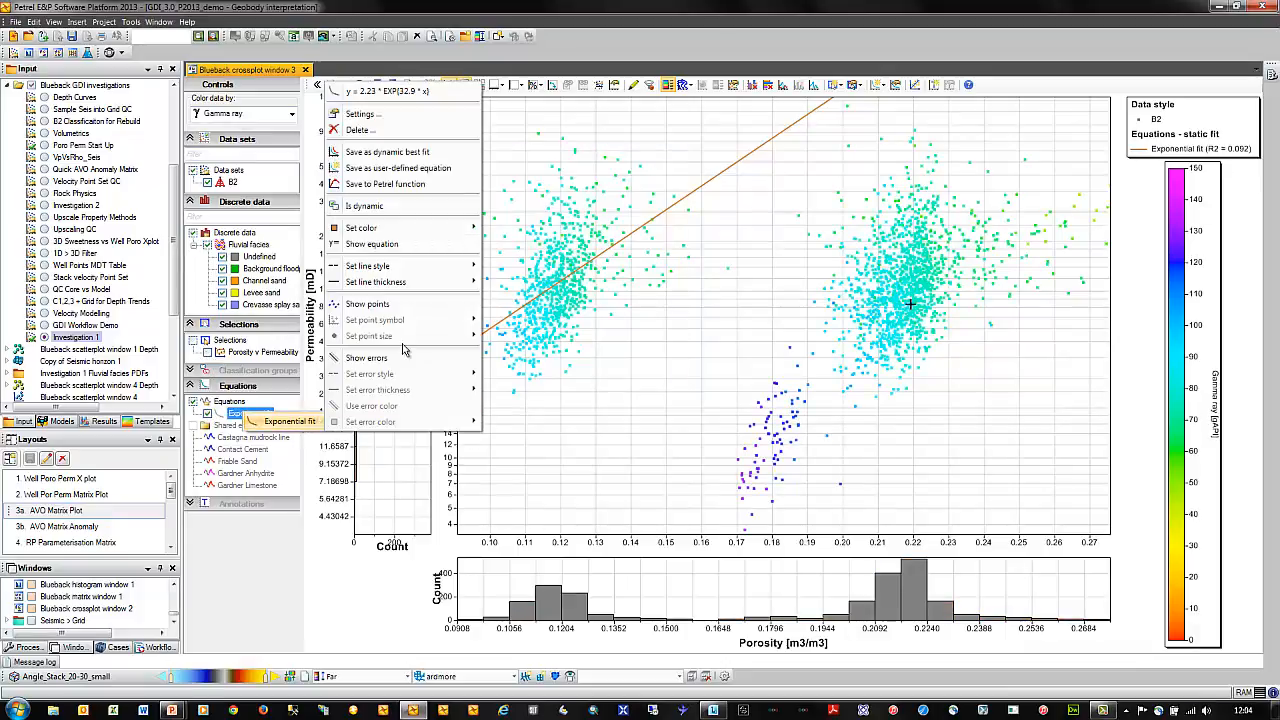
{"action": "mouse_move", "coordinate": [415, 230]}
{"action": "left_click", "coordinate": [487, 232]}
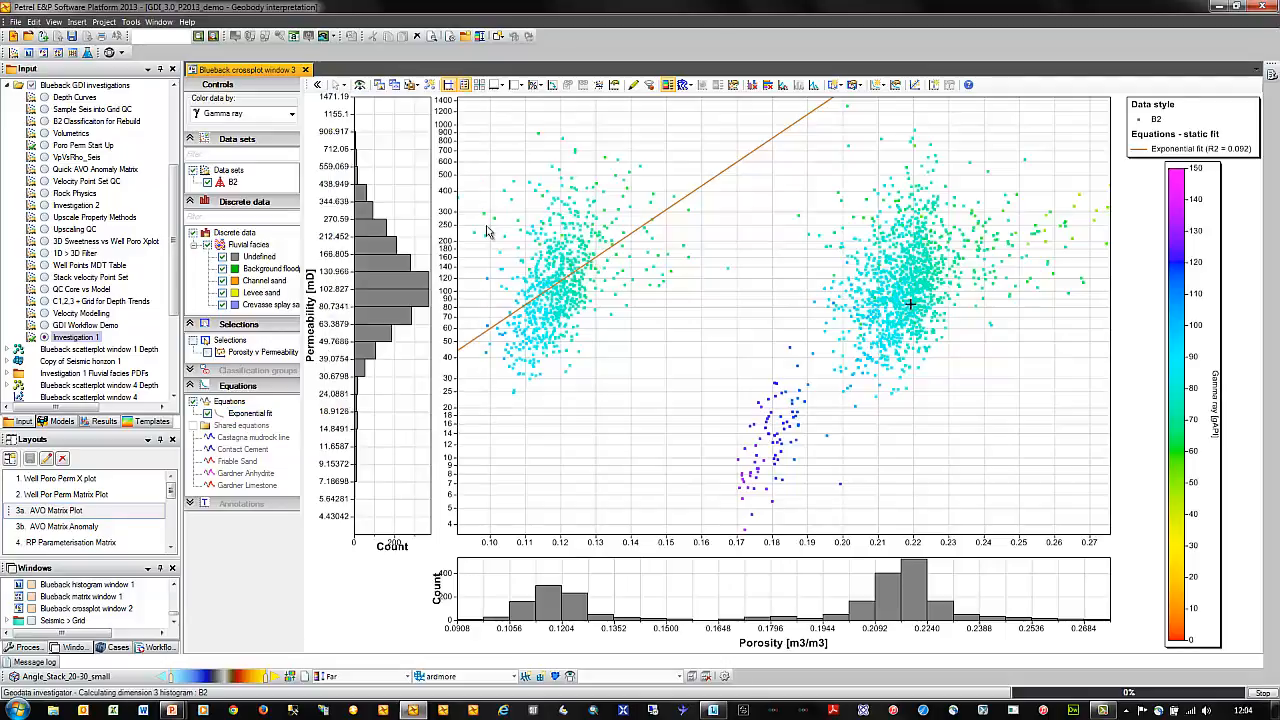
{"action": "left_click_drag", "start_coordinate": [262, 414], "coordinate": [296, 427]}
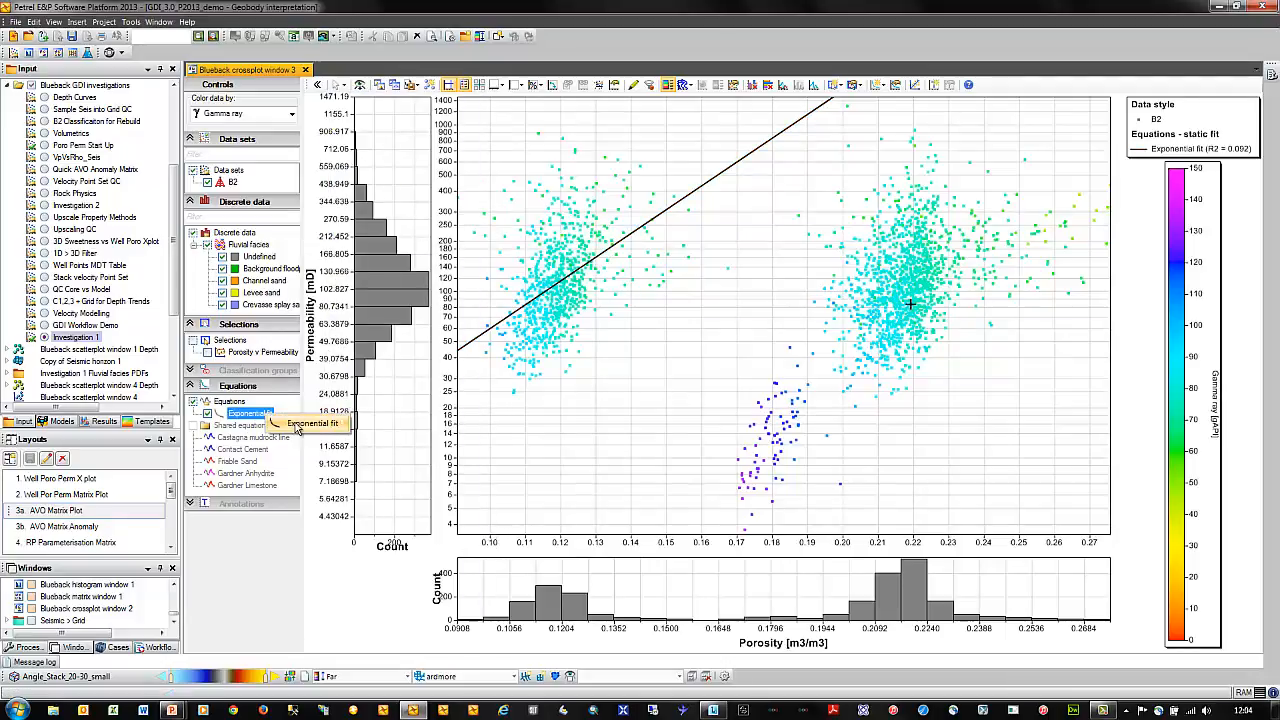
{"action": "right_click", "coordinate": [296, 427]}
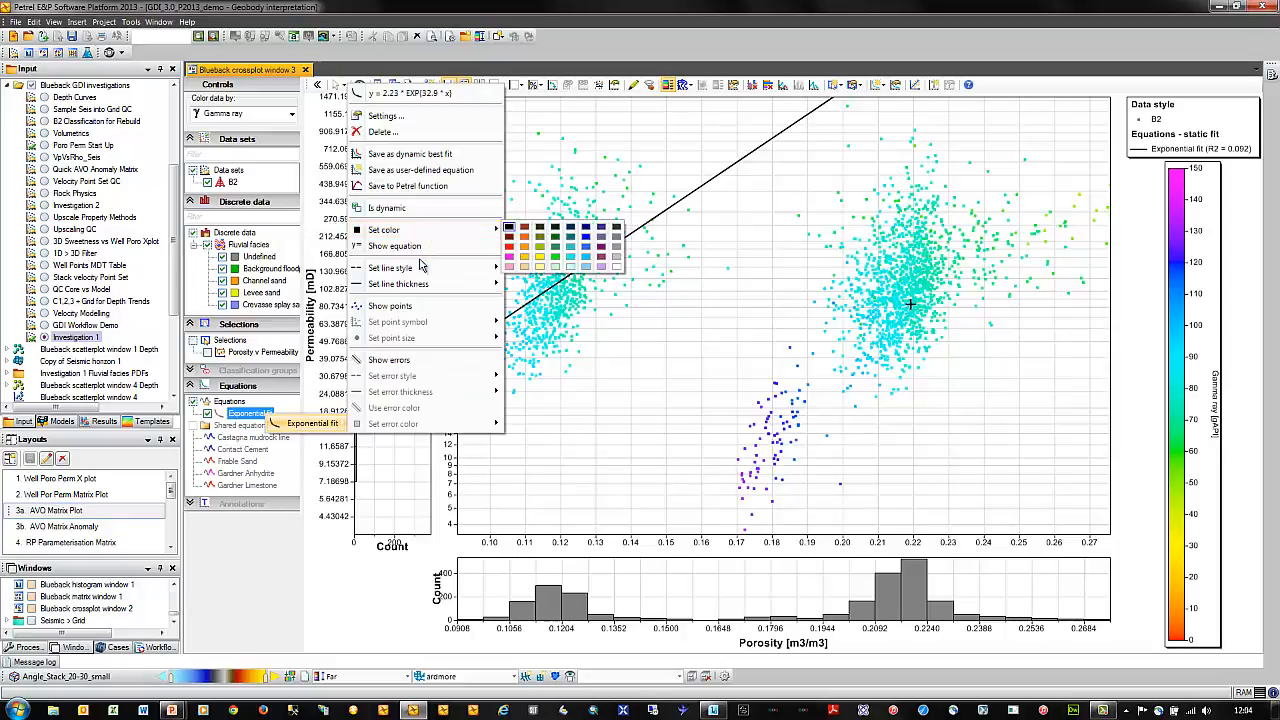
{"action": "left_click", "coordinate": [418, 247]}
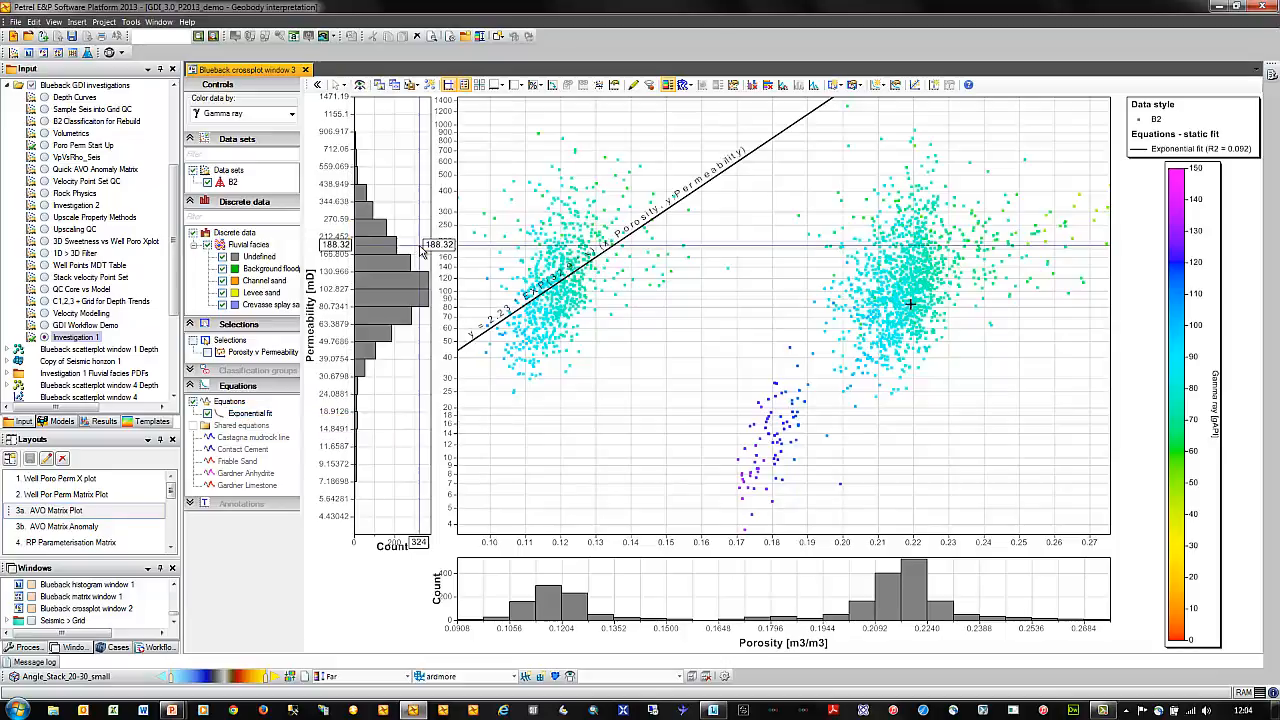
Show the error lines of the exponential fit and save the fit to a Petrel function.
{"action": "left_click_drag", "start_coordinate": [266, 414], "coordinate": [311, 428]}
{"action": "right_click", "coordinate": [313, 430]}
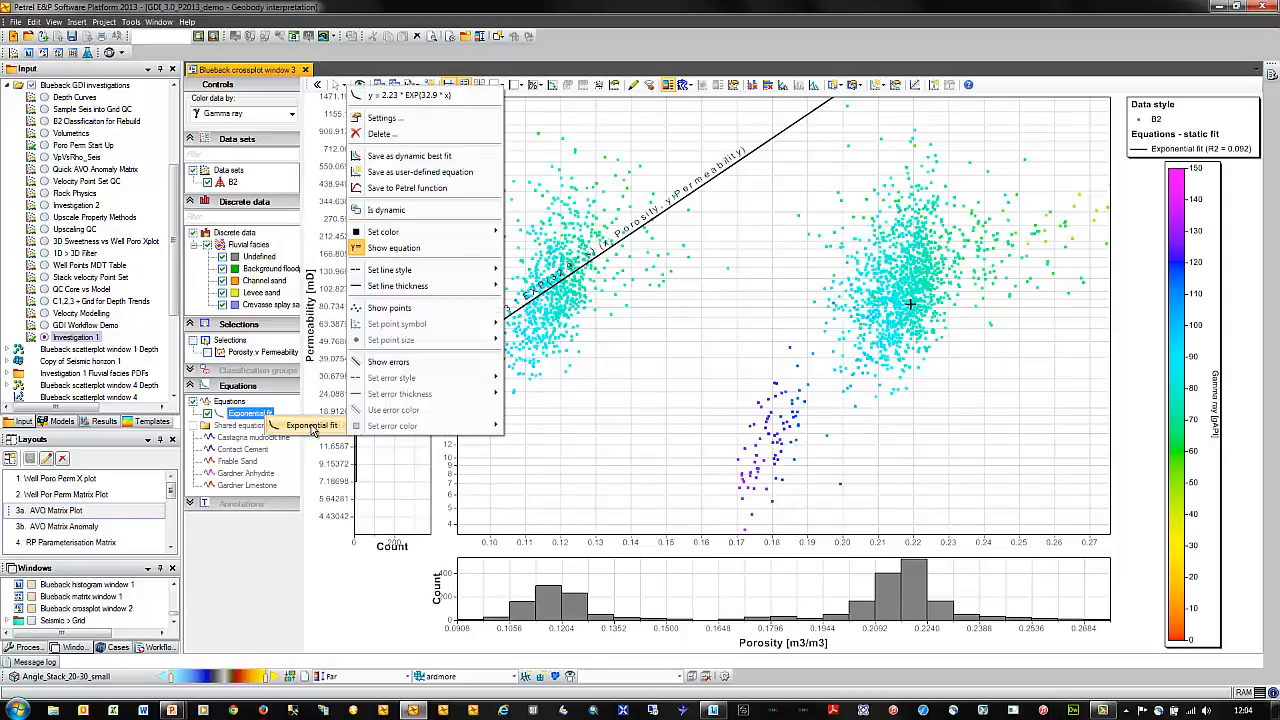
{"action": "left_click", "coordinate": [386, 361]}
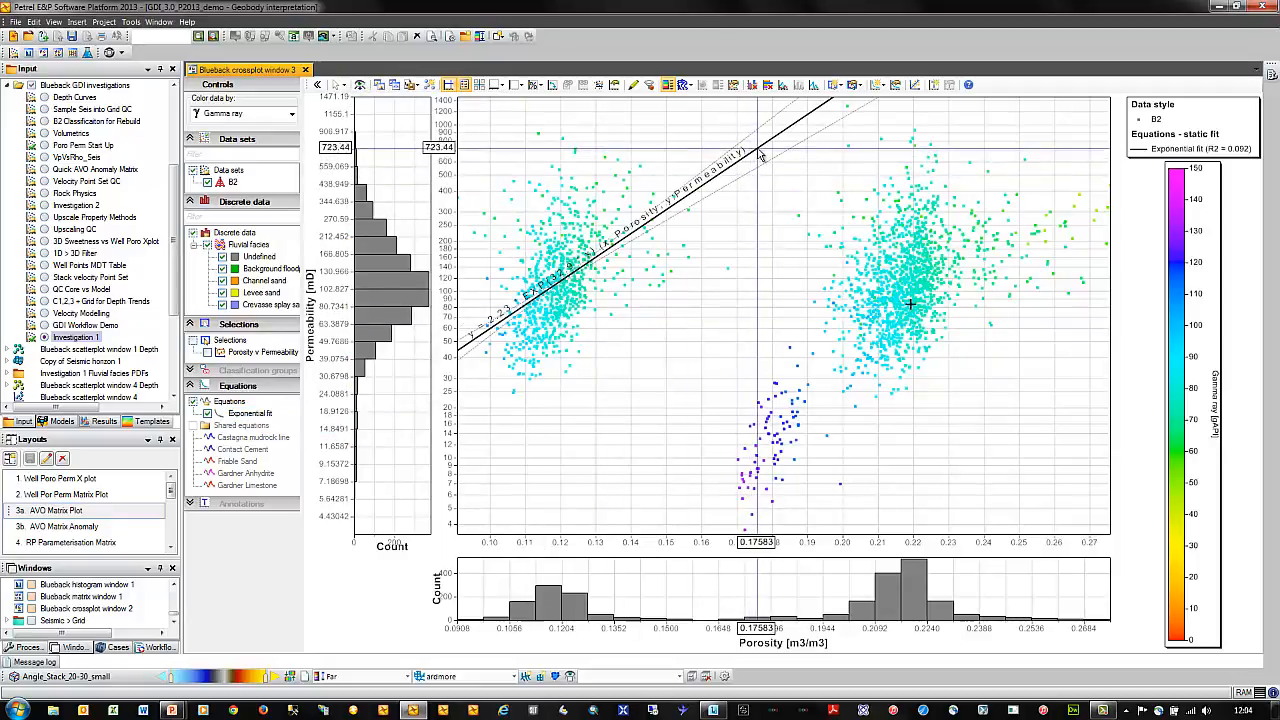
{"action": "mouse_move", "coordinate": [795, 168]}
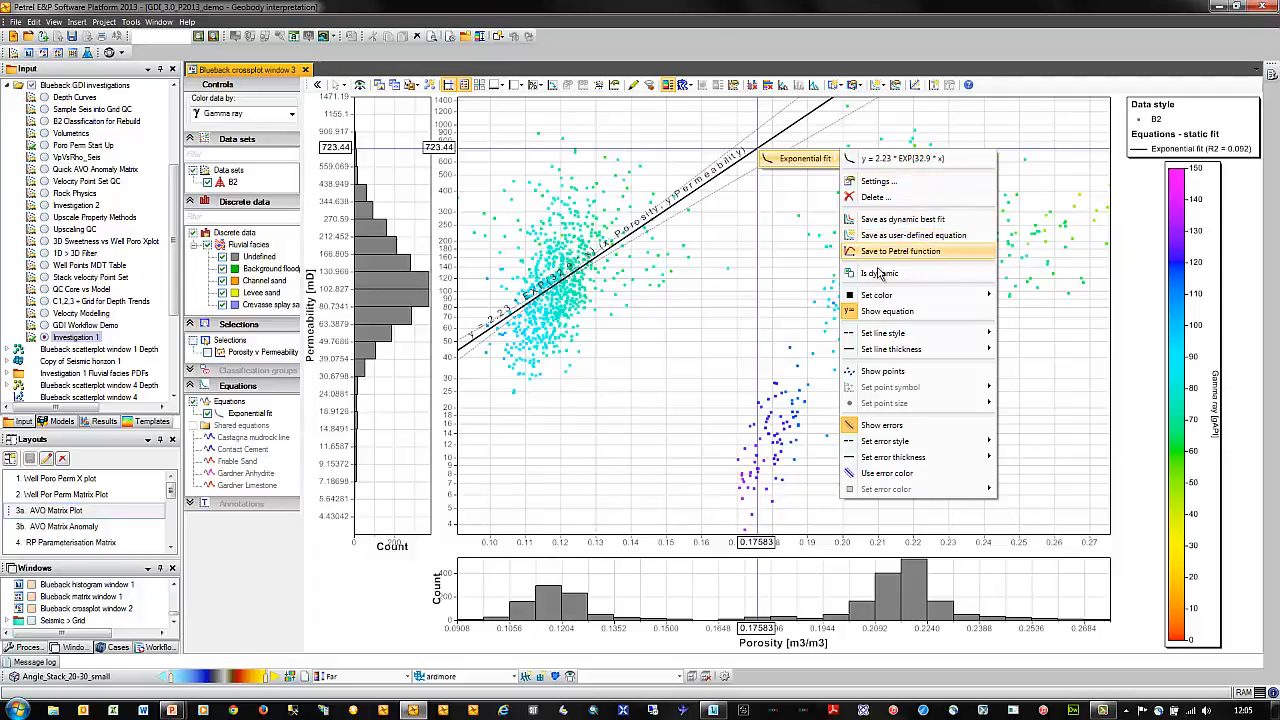
{"action": "left_click", "coordinate": [910, 258]}
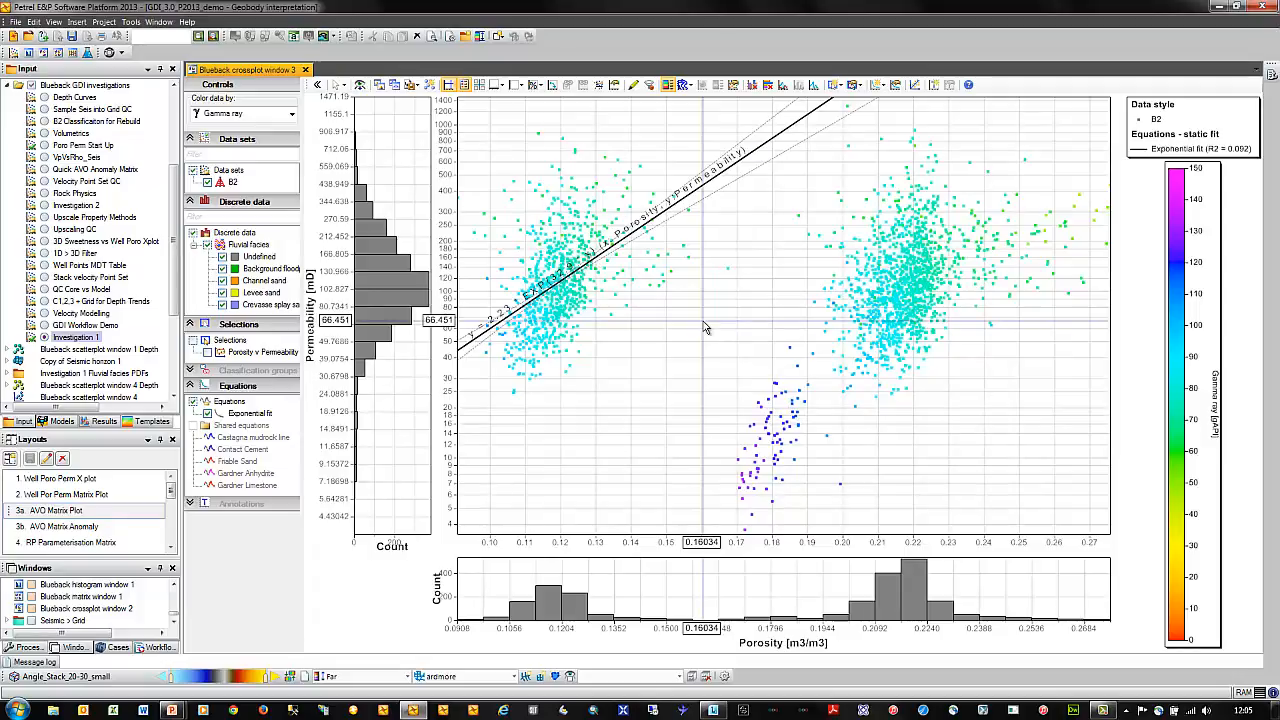
Show Investigation 1 in a Blueback matrix window and remove Depth from the displayed properties.
{"action": "right_click", "coordinate": [88, 343]}
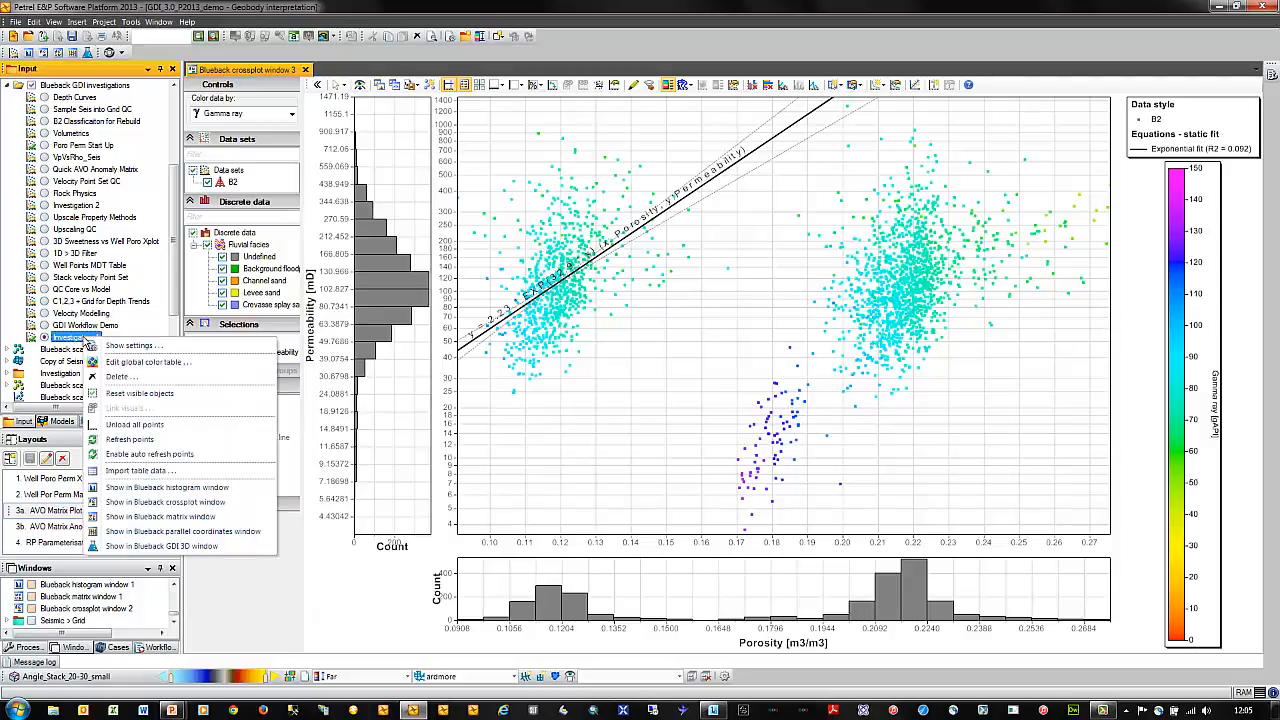
{"action": "left_click", "coordinate": [187, 518]}
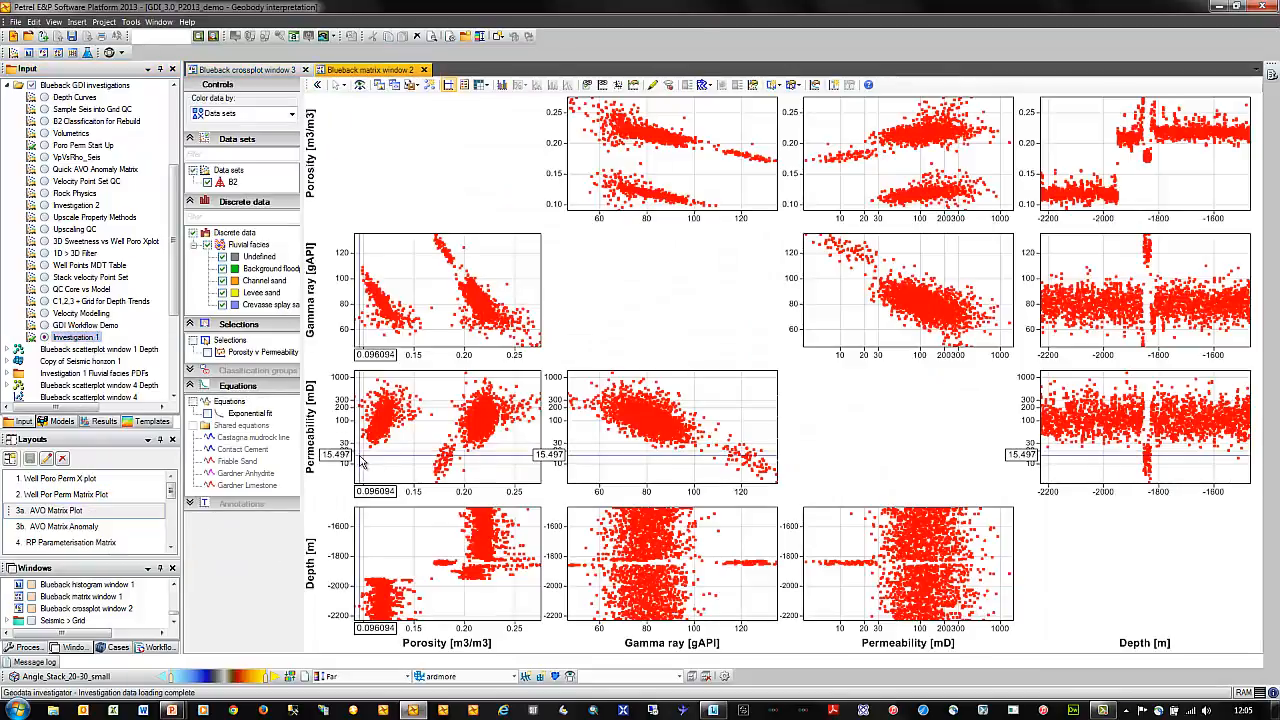
{"action": "left_click", "coordinate": [487, 91]}
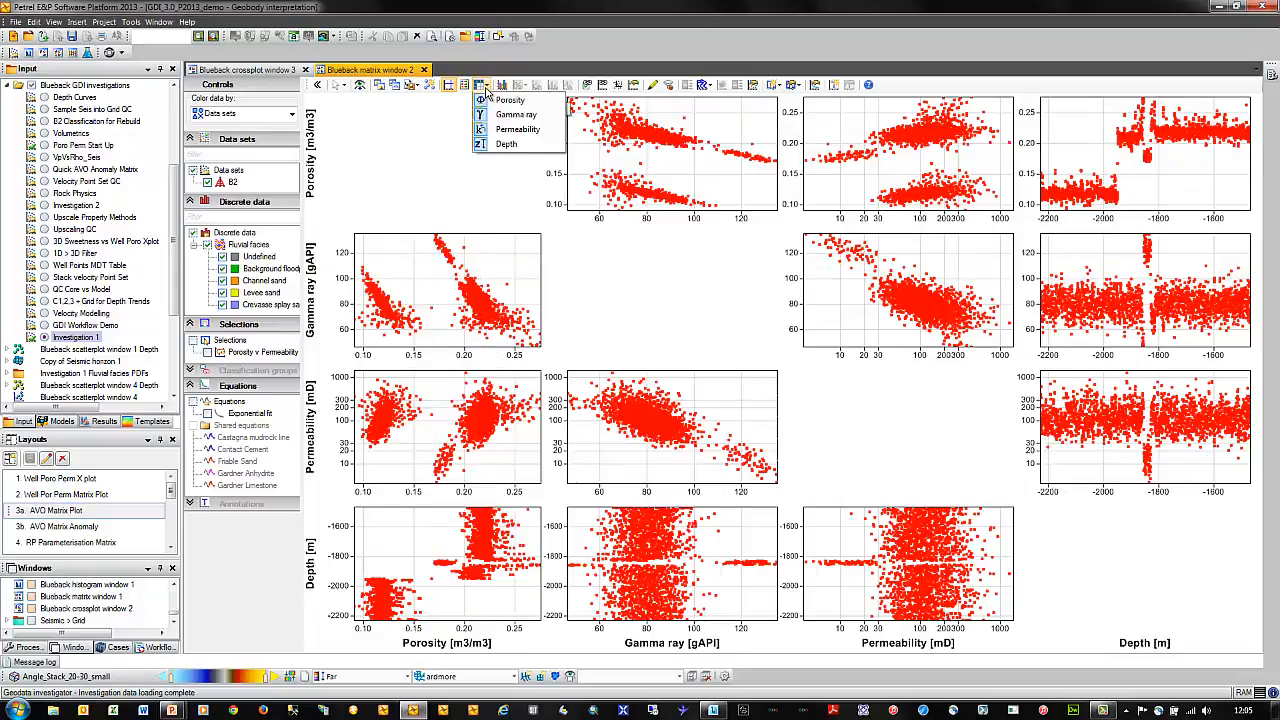
{"action": "left_click", "coordinate": [506, 144]}
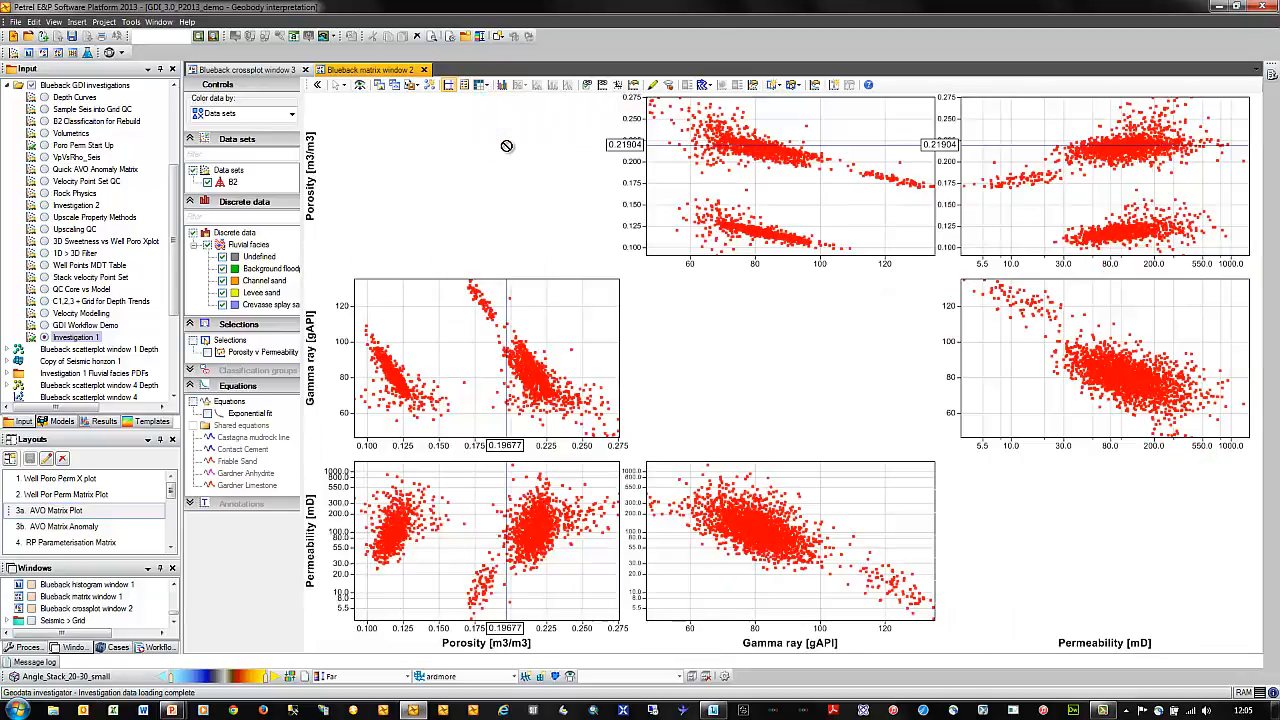
Colour the matrix plots by Gamma ray and display histograms along the matrix diagonal.
{"action": "left_click", "coordinate": [291, 114]}
{"action": "left_click", "coordinate": [261, 144]}
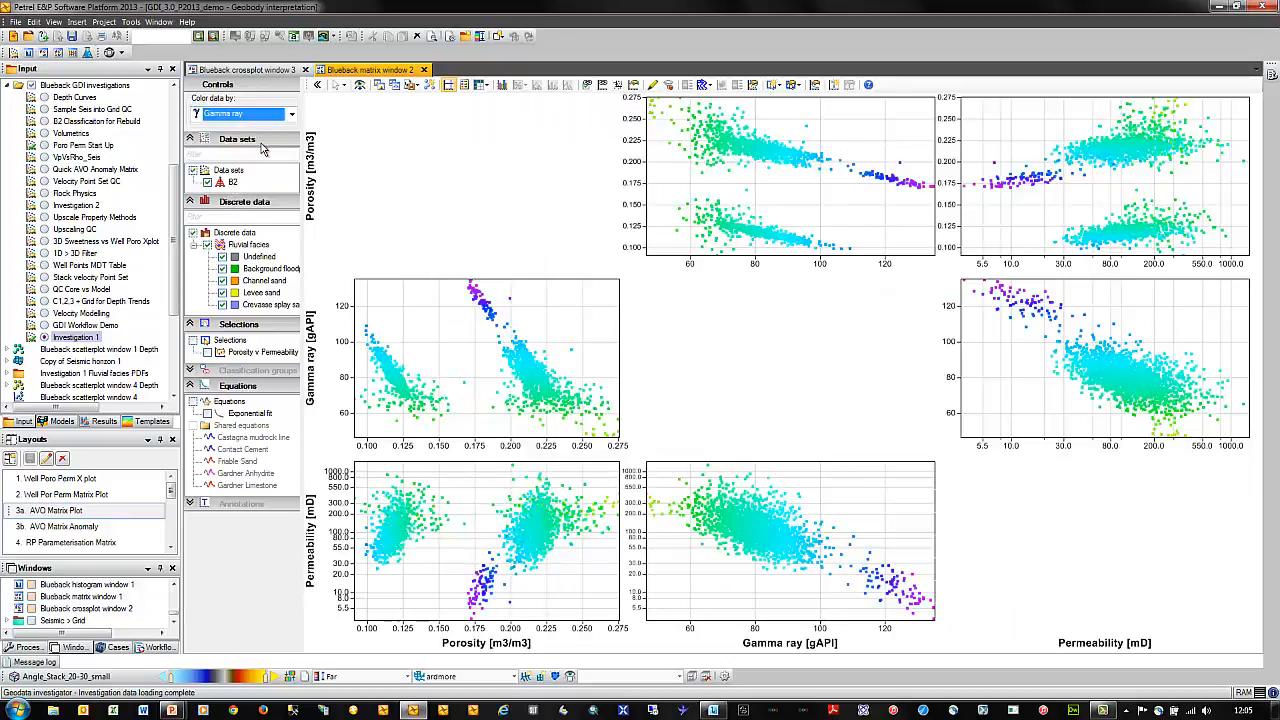
{"action": "left_click", "coordinate": [503, 86]}
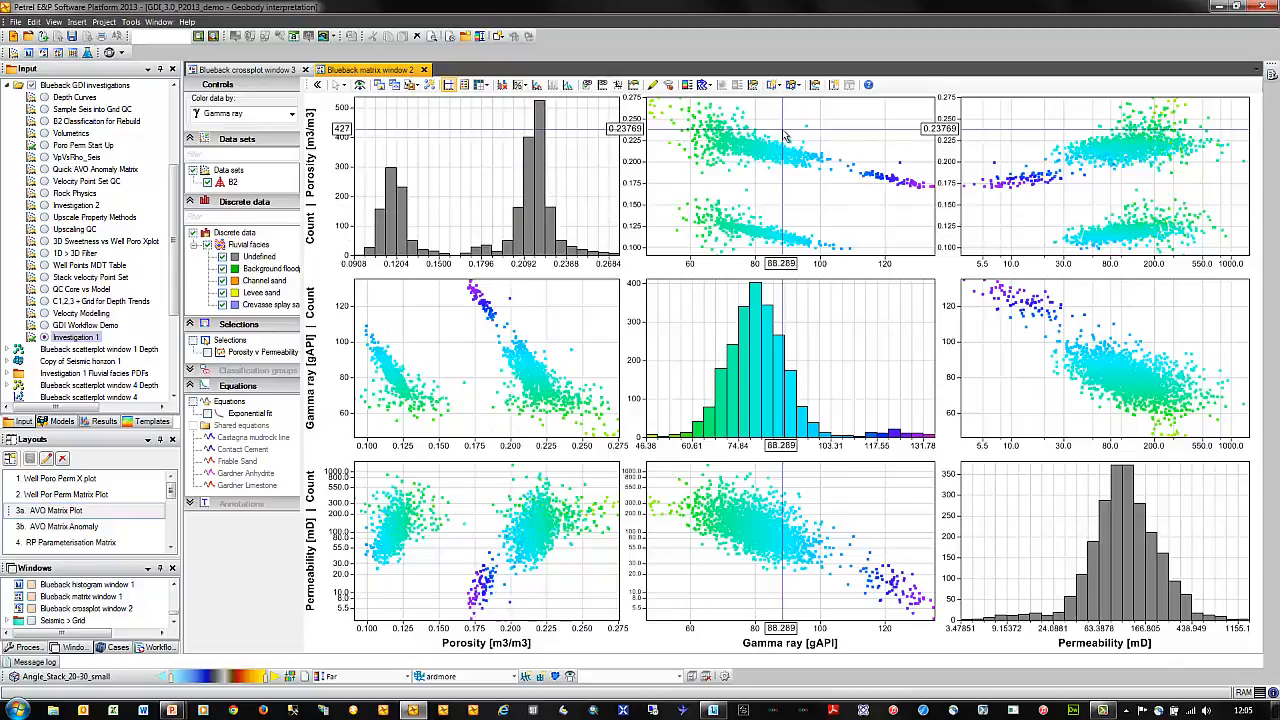
Expand the porosity versus gamma ray plot to inspect it, and return to the full matrix.
{"action": "double_click", "coordinate": [745, 170]}
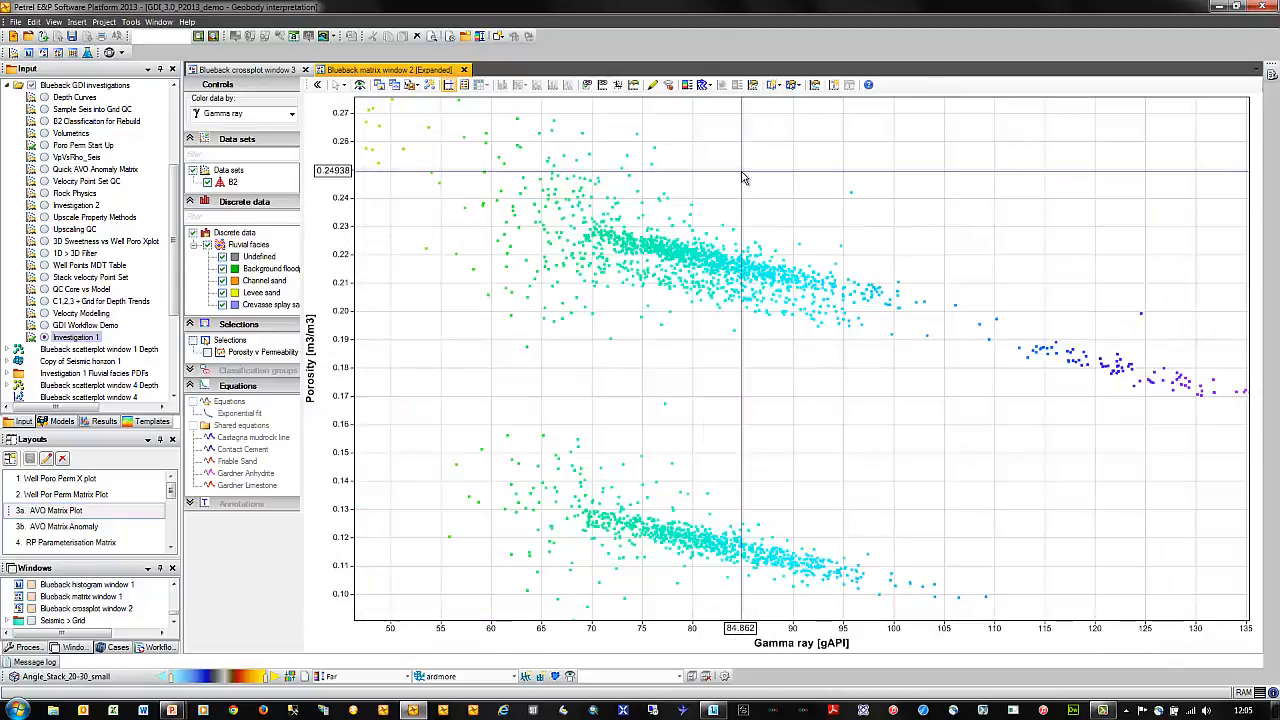
{"action": "double_click", "coordinate": [760, 364]}
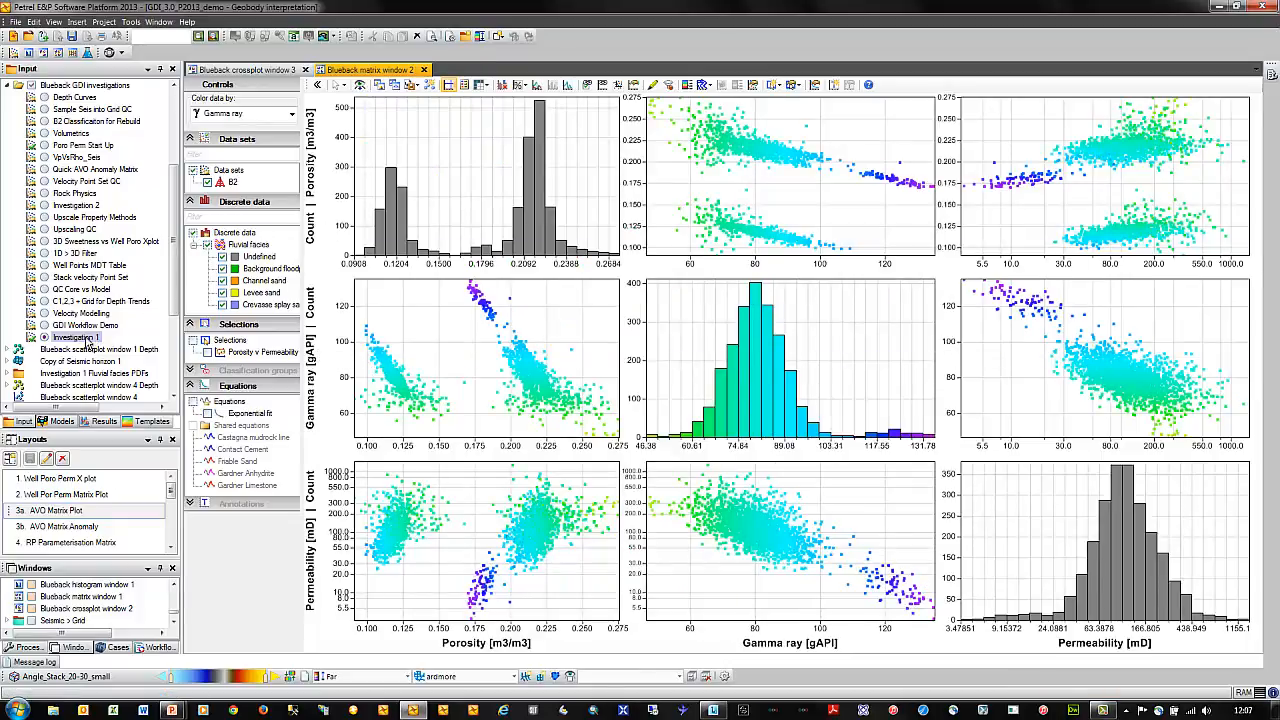
Show Investigation 1 in a Blueback histogram window and display the data statistics table.
{"action": "right_click", "coordinate": [88, 343]}
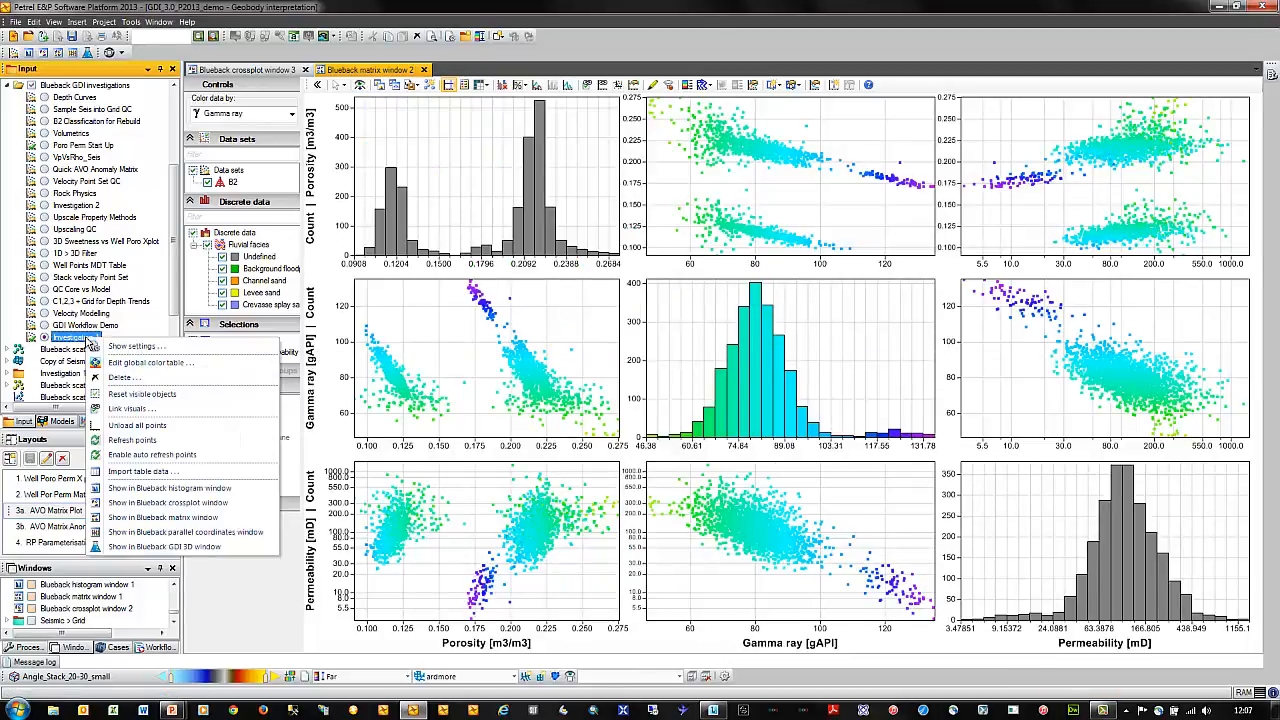
{"action": "left_click", "coordinate": [191, 490]}
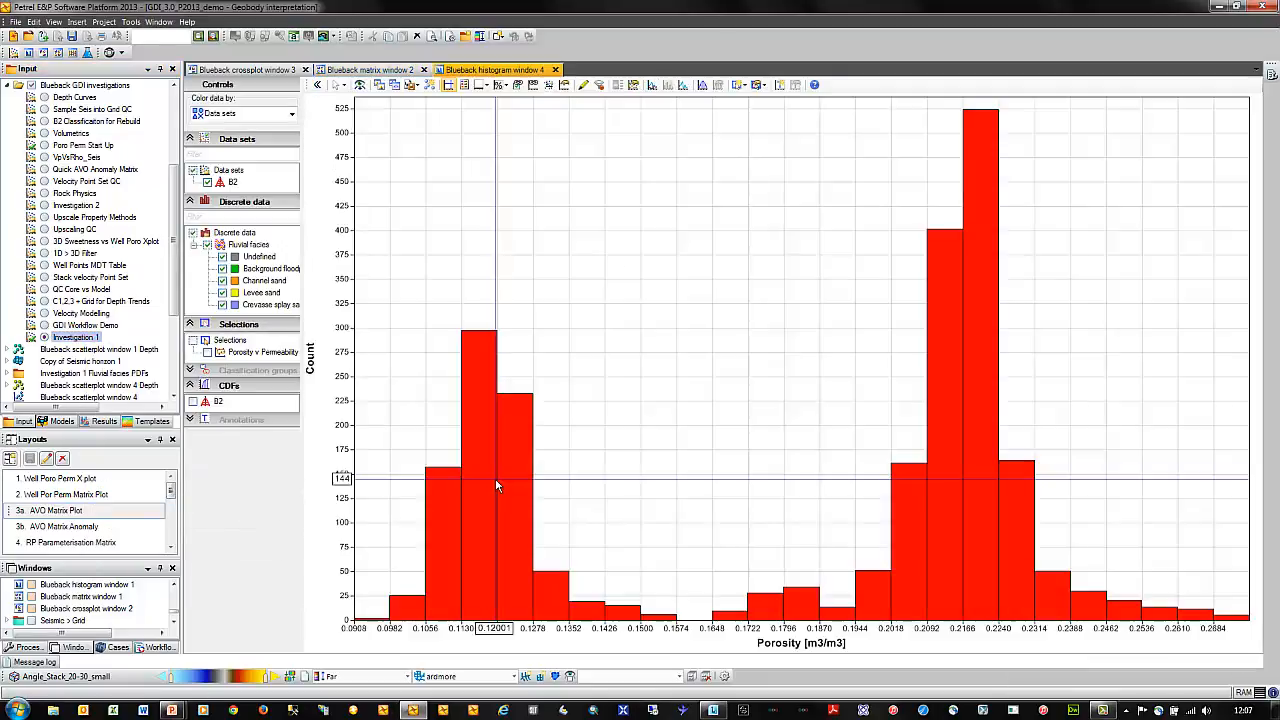
{"action": "left_click", "coordinate": [703, 85]}
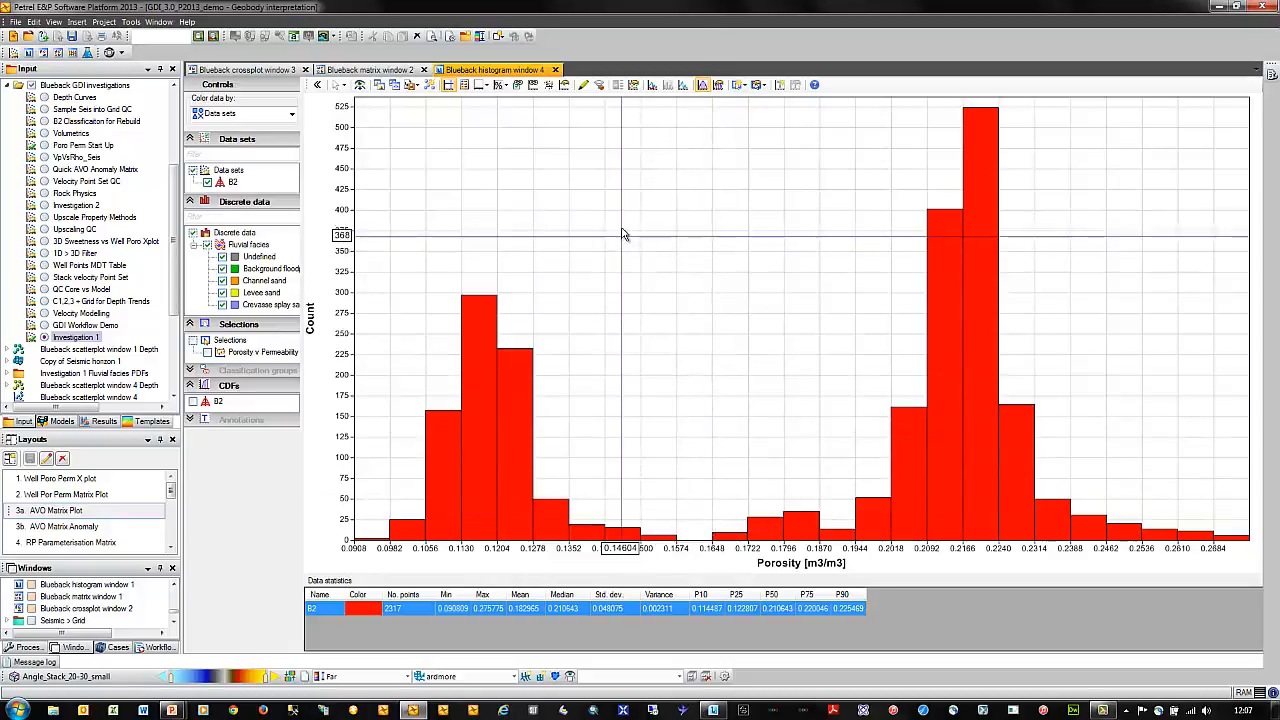
Colour the histogram by Fluvial facies and switch the plotted property to Permeability.
{"action": "left_click", "coordinate": [291, 114]}
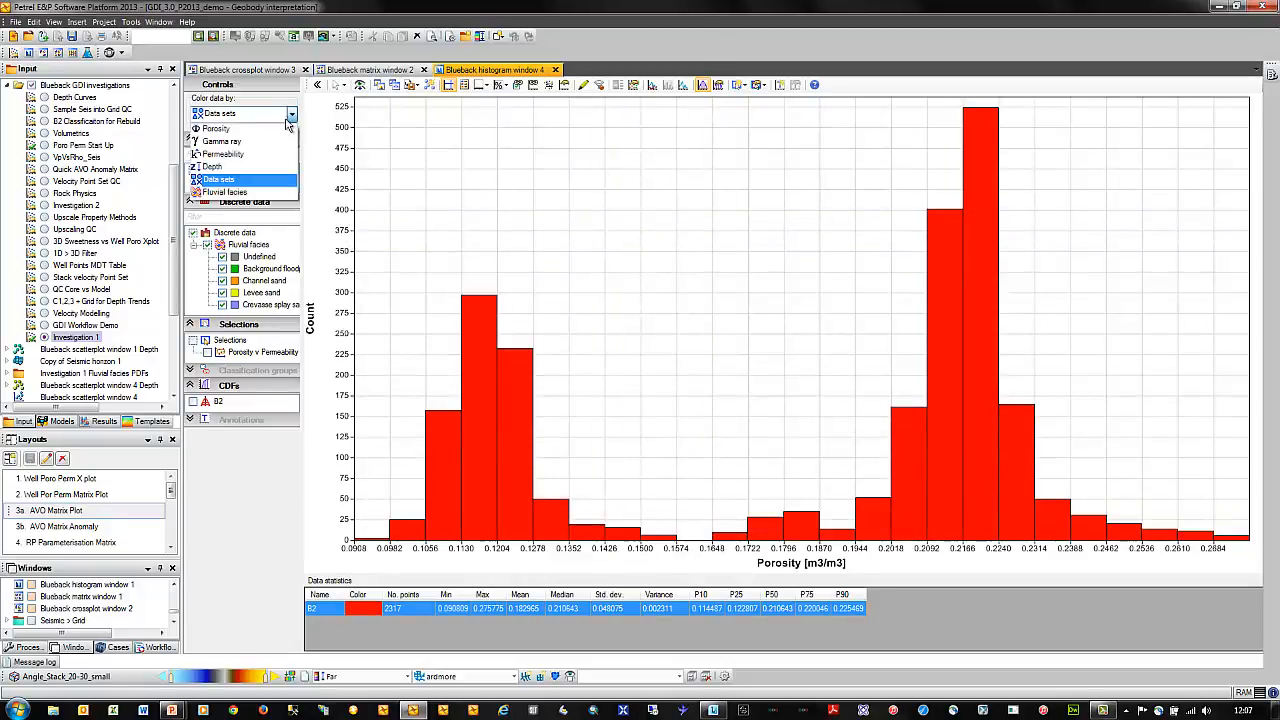
{"action": "left_click", "coordinate": [253, 193]}
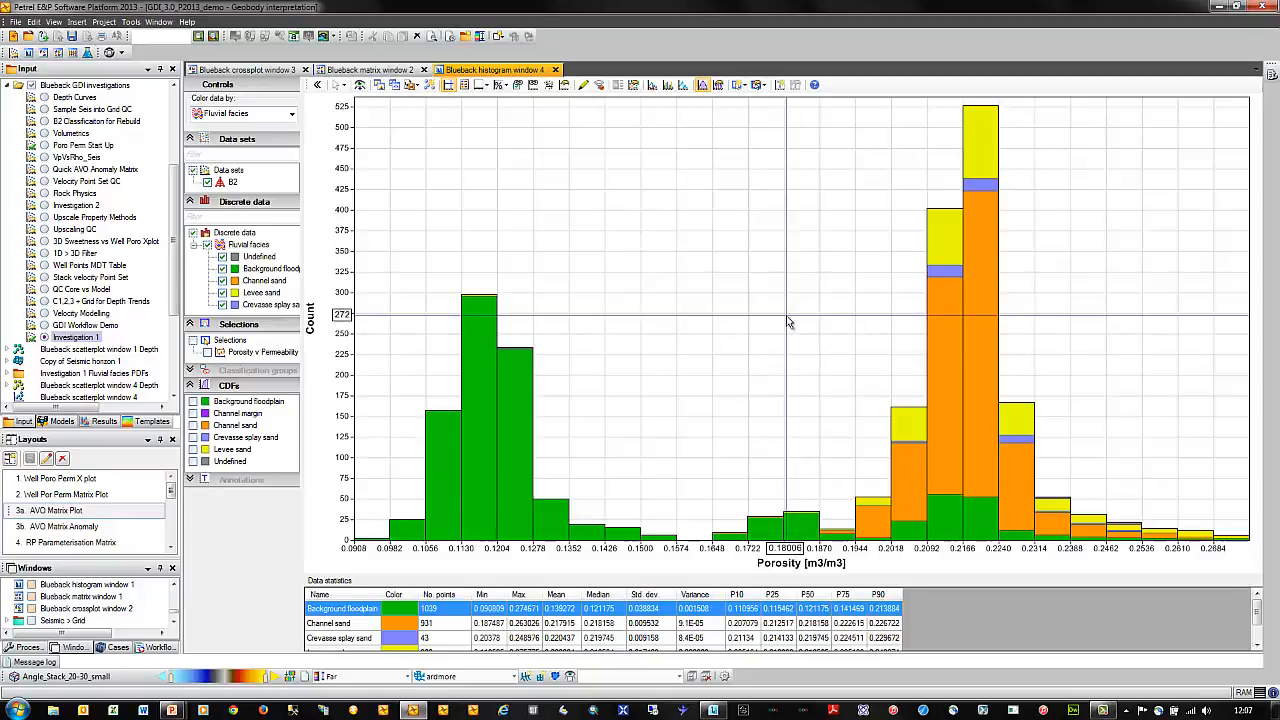
{"action": "left_click", "coordinate": [484, 86]}
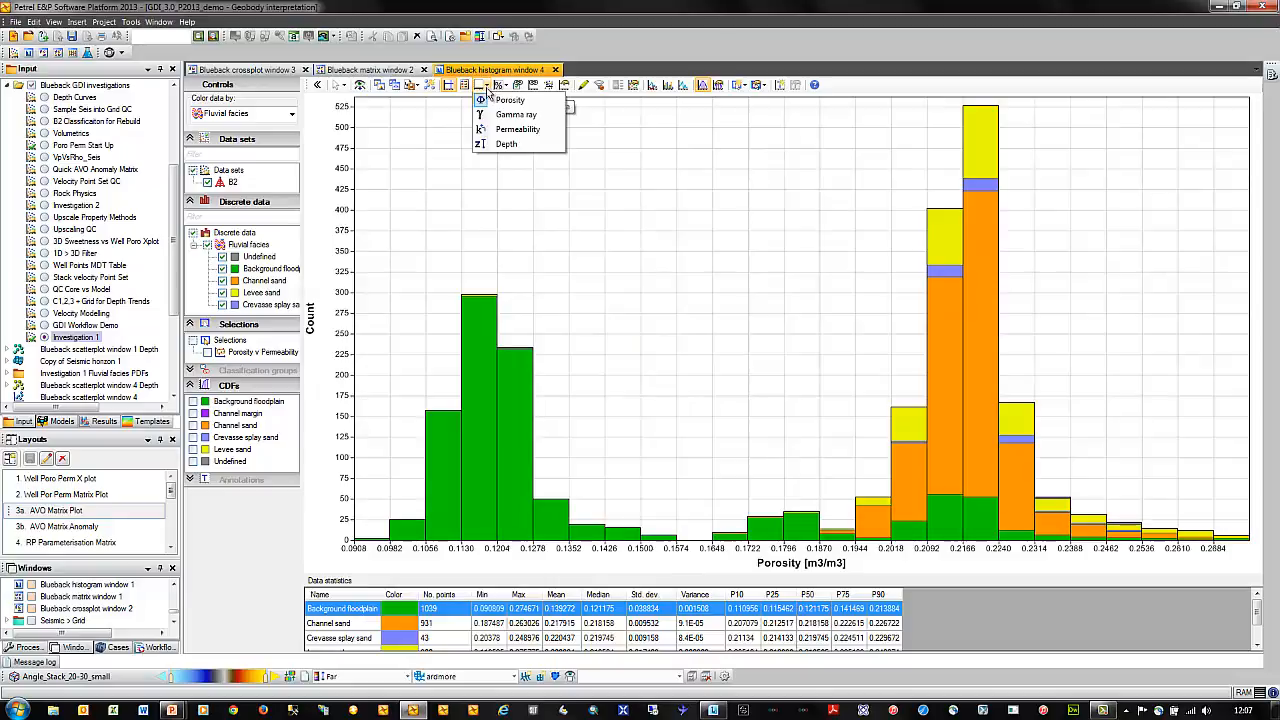
{"action": "left_click", "coordinate": [500, 129]}
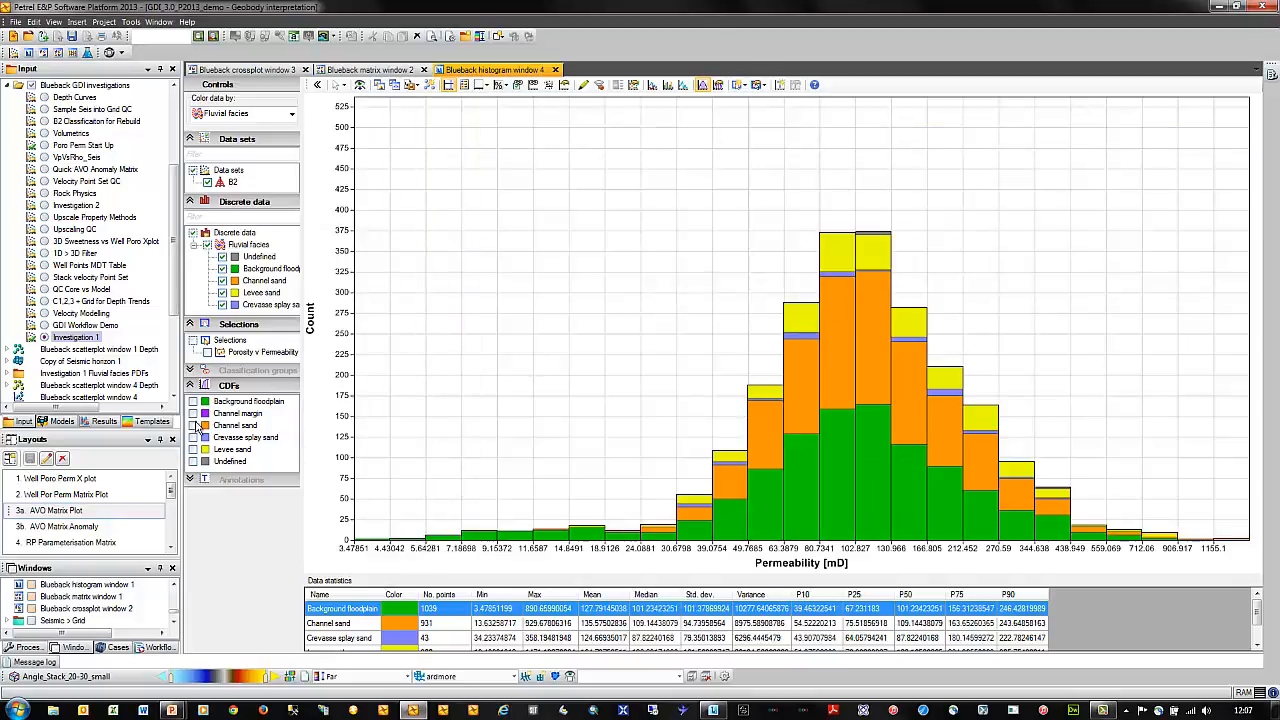
Display the Channel sand and Crevasse splay sand CDFs, and save the Crevasse splay sand CDFs to Petrel functions.
{"action": "left_click", "coordinate": [194, 426]}
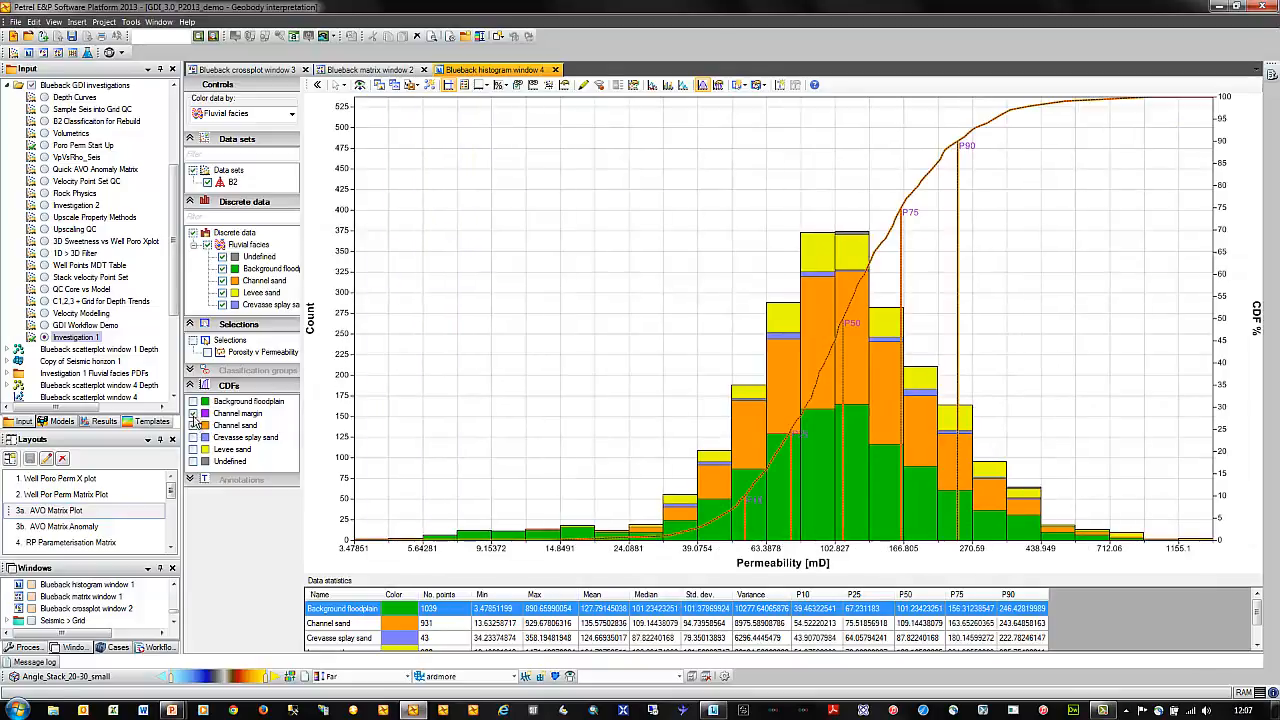
{"action": "left_click", "coordinate": [194, 437]}
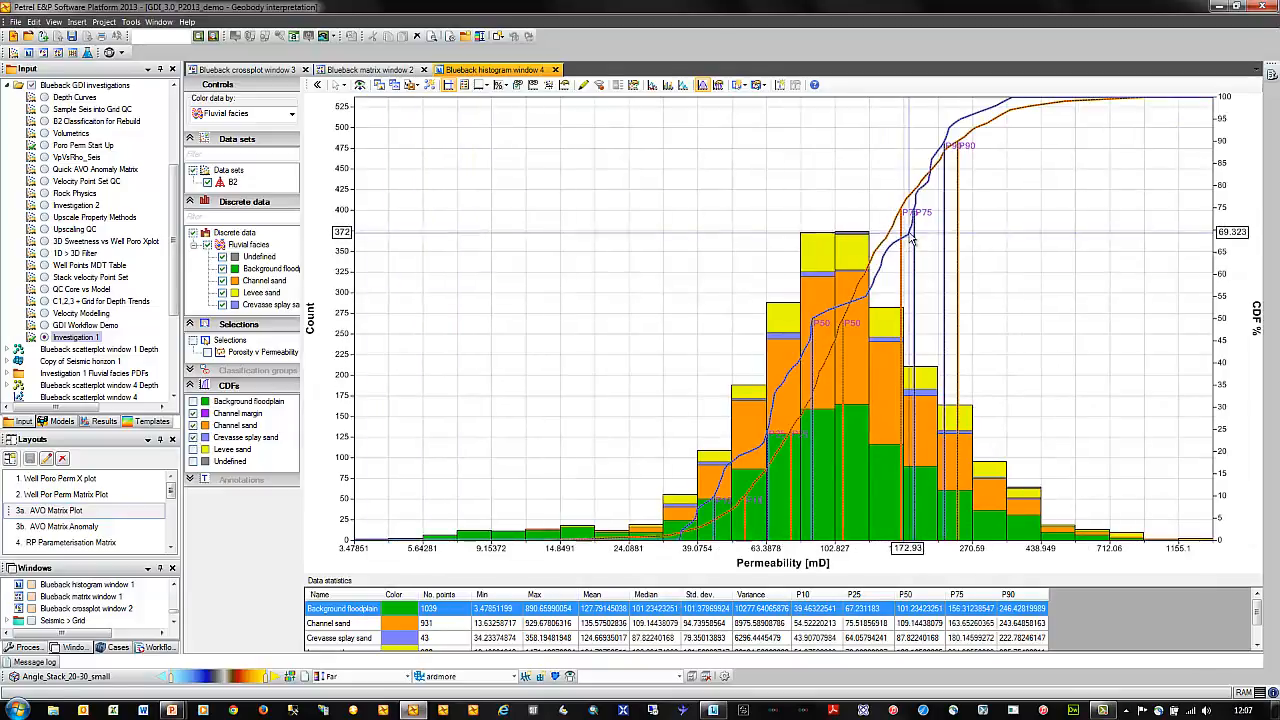
{"action": "mouse_move", "coordinate": [982, 242]}
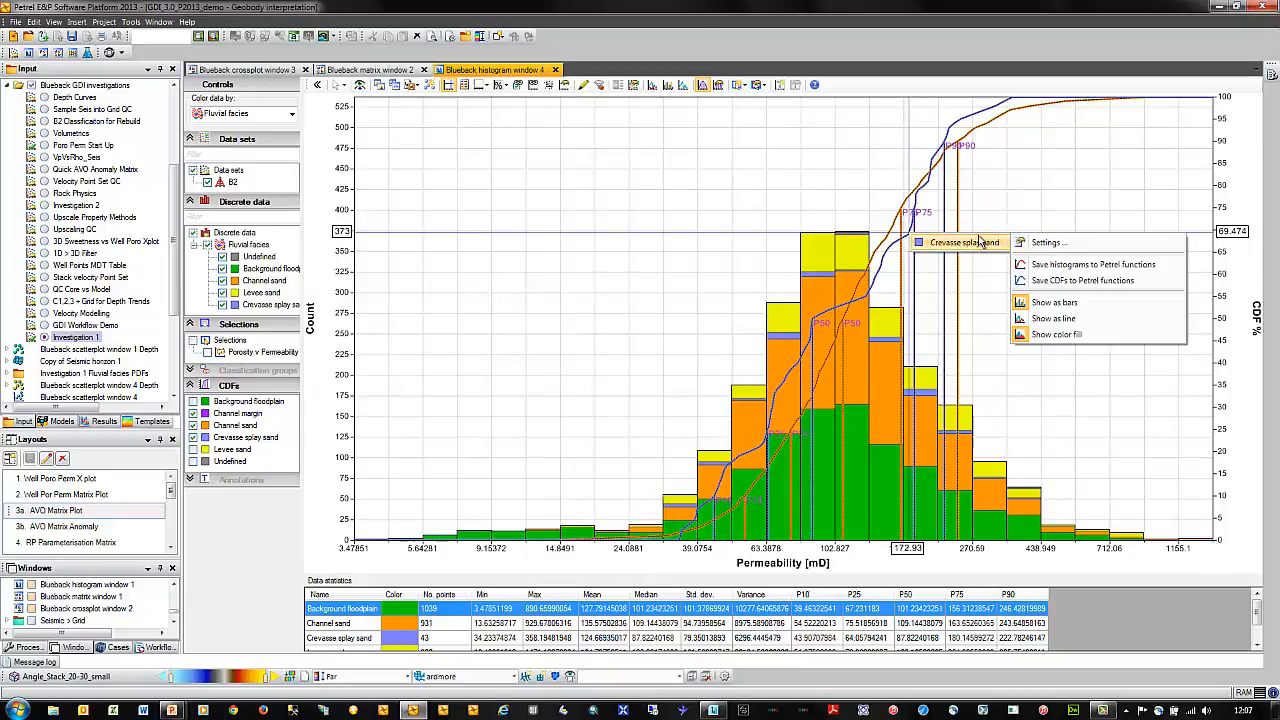
{"action": "left_click", "coordinate": [1081, 281]}
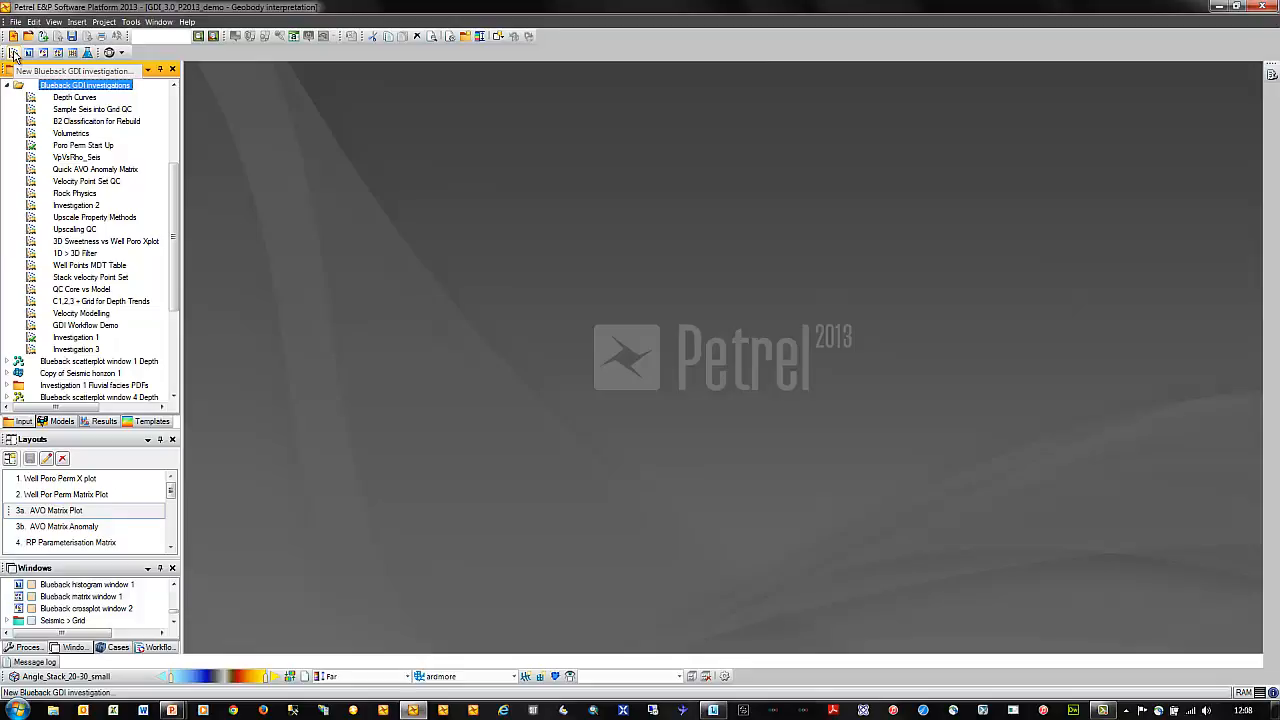
Create a new Blueback GDI investigation and add a Seismic 3D data set to it.
{"action": "left_click", "coordinate": [14, 53]}
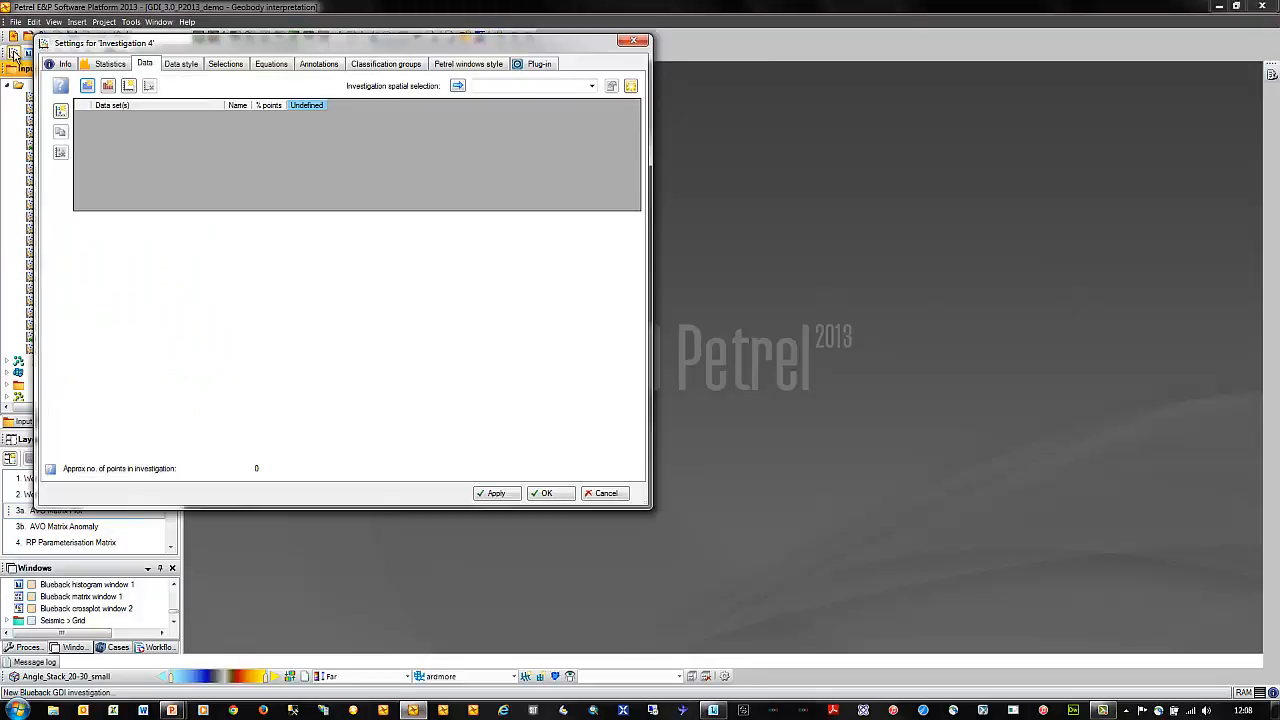
{"action": "left_click_drag", "start_coordinate": [214, 56], "coordinate": [504, 154]}
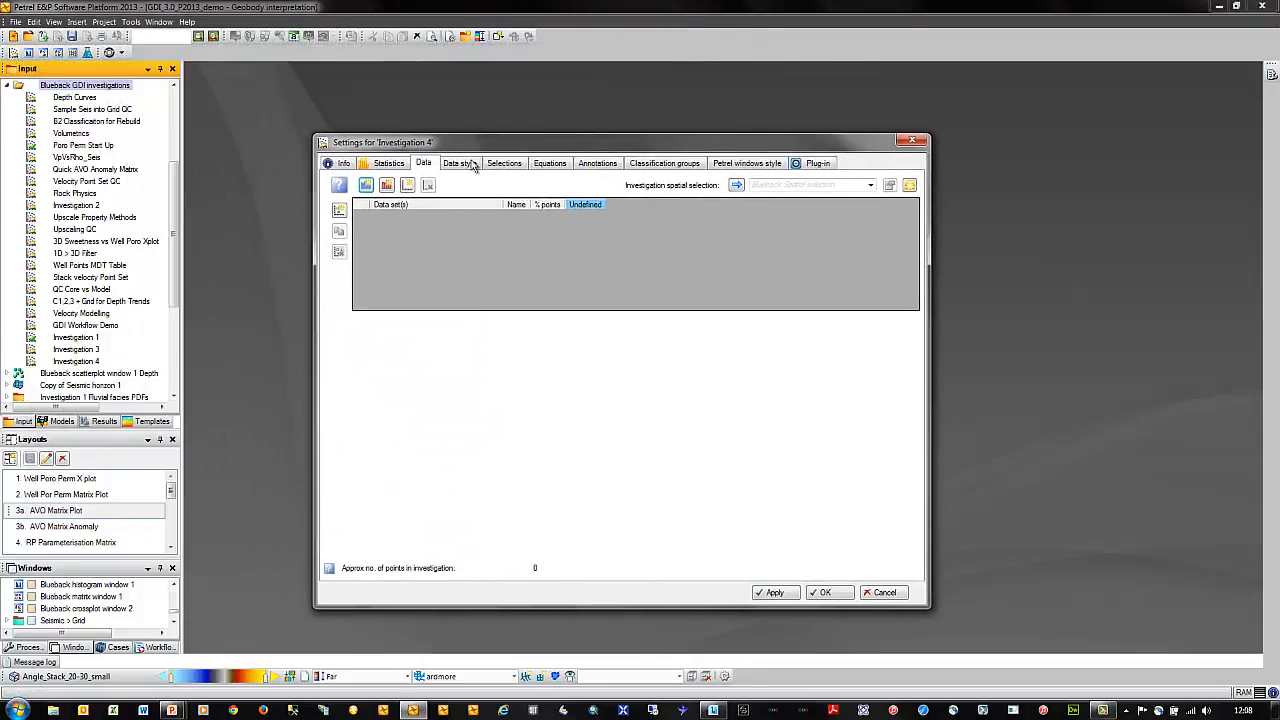
{"action": "left_click", "coordinate": [339, 210]}
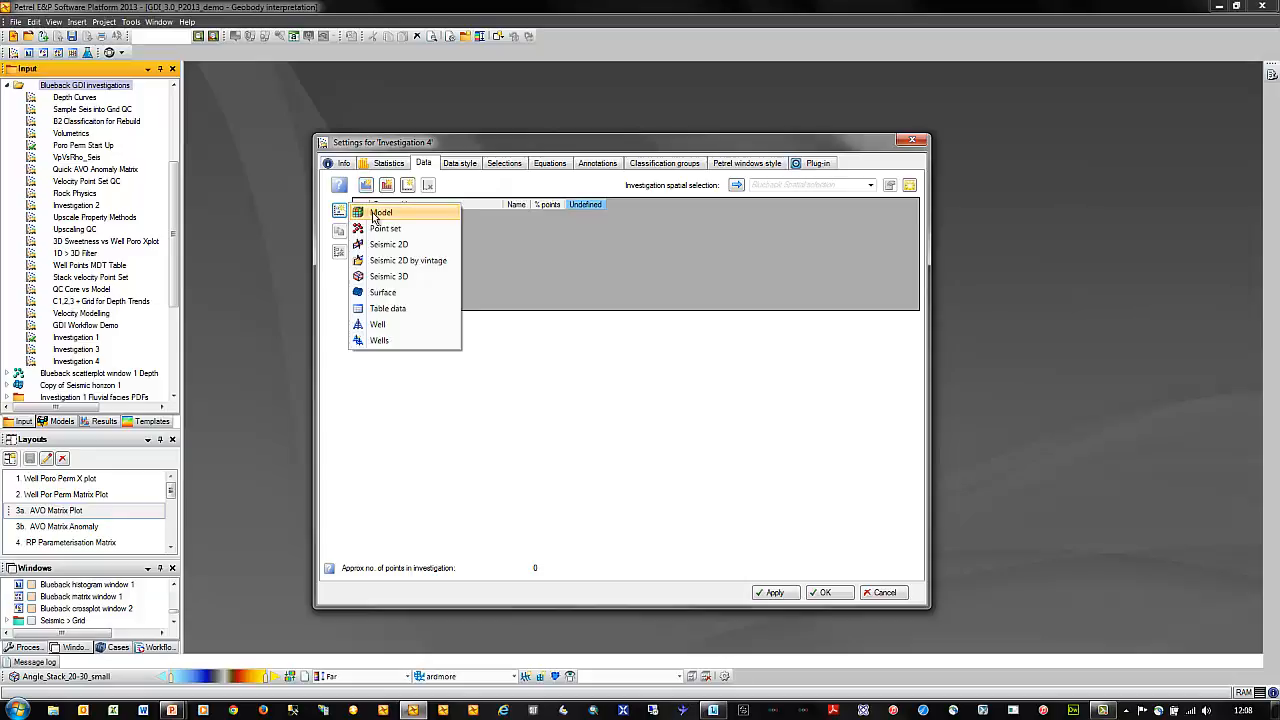
{"action": "left_click", "coordinate": [403, 276]}
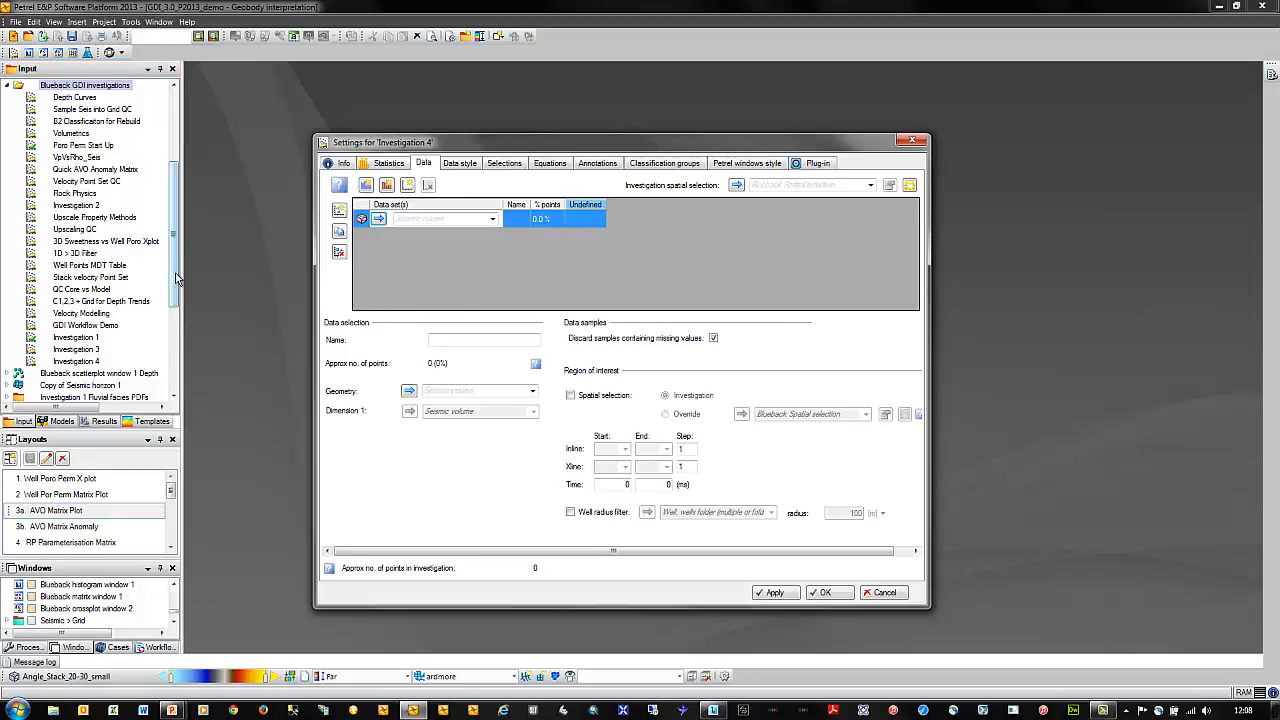
Use Angle_Stack_0-10_small from the Ardmore survey as the data set's geometry and as Dimension 1.
{"action": "left_click", "coordinate": [533, 394]}
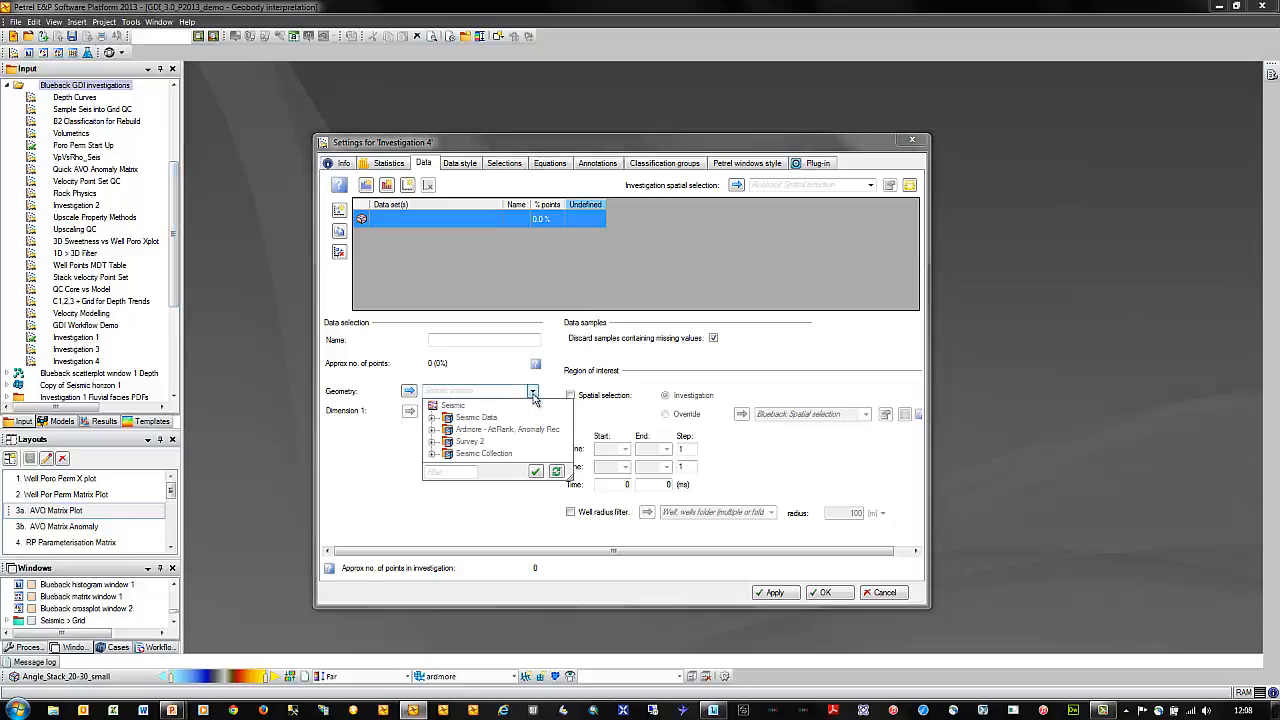
{"action": "left_click", "coordinate": [433, 429]}
{"action": "left_click", "coordinate": [481, 442]}
{"action": "left_click", "coordinate": [481, 442]}
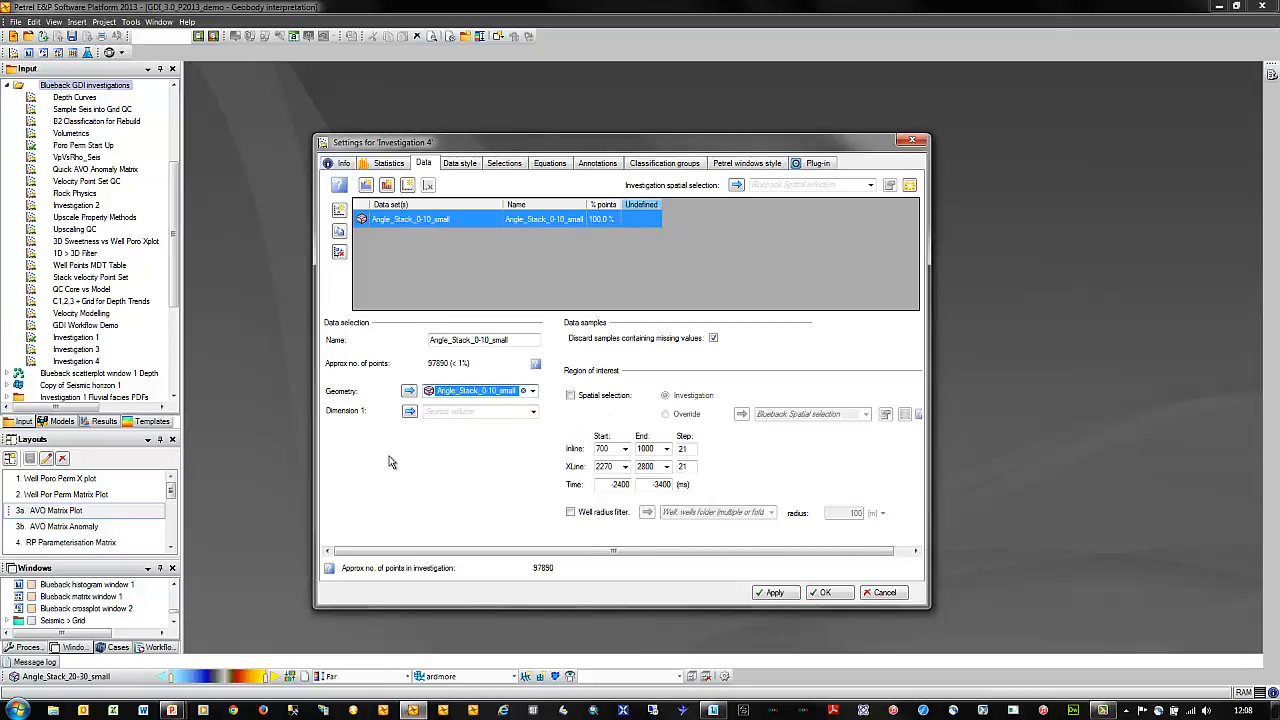
{"action": "left_click", "coordinate": [532, 411]}
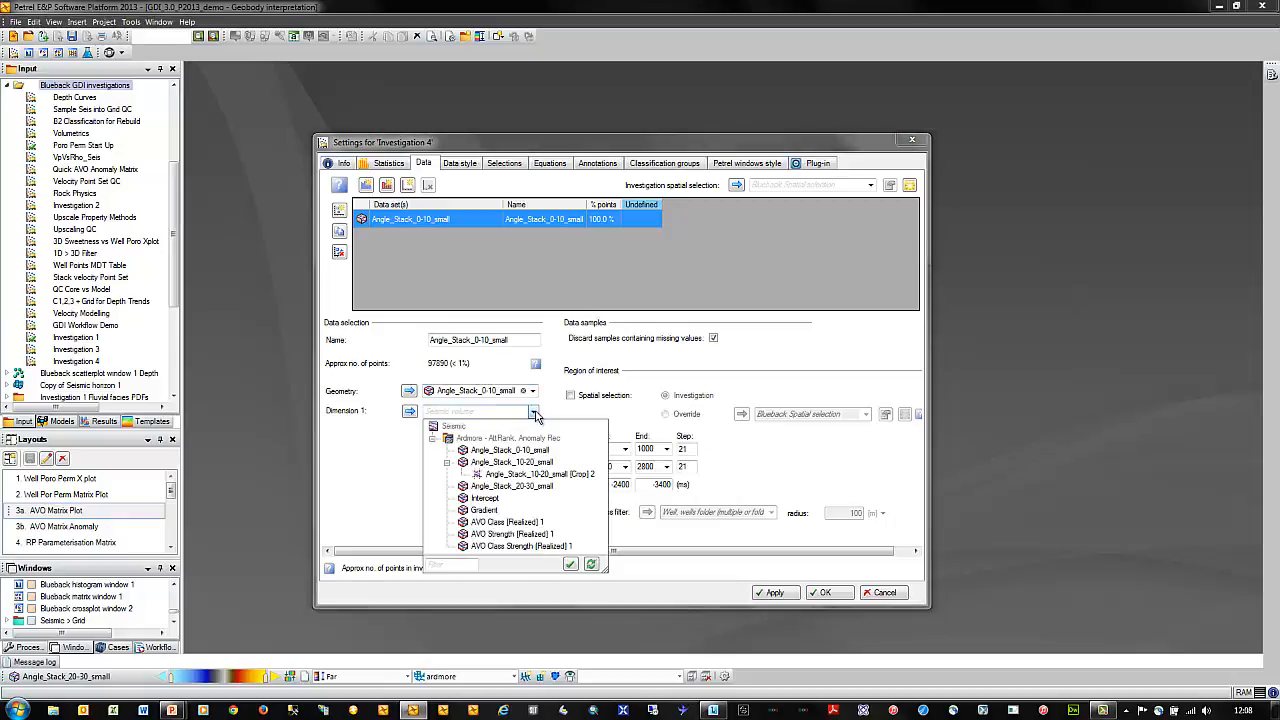
{"action": "left_click", "coordinate": [515, 451]}
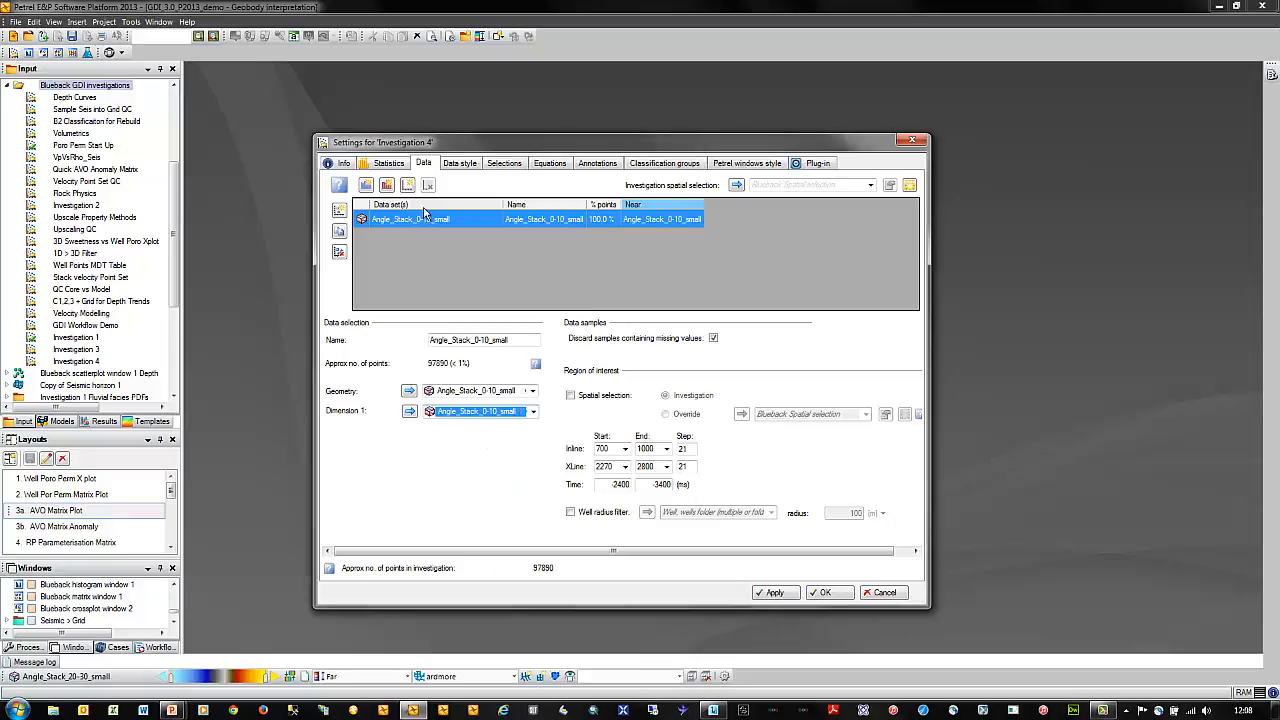
Add three more dimensions to the investigation's seismic data set.
{"action": "left_click", "coordinate": [365, 186]}
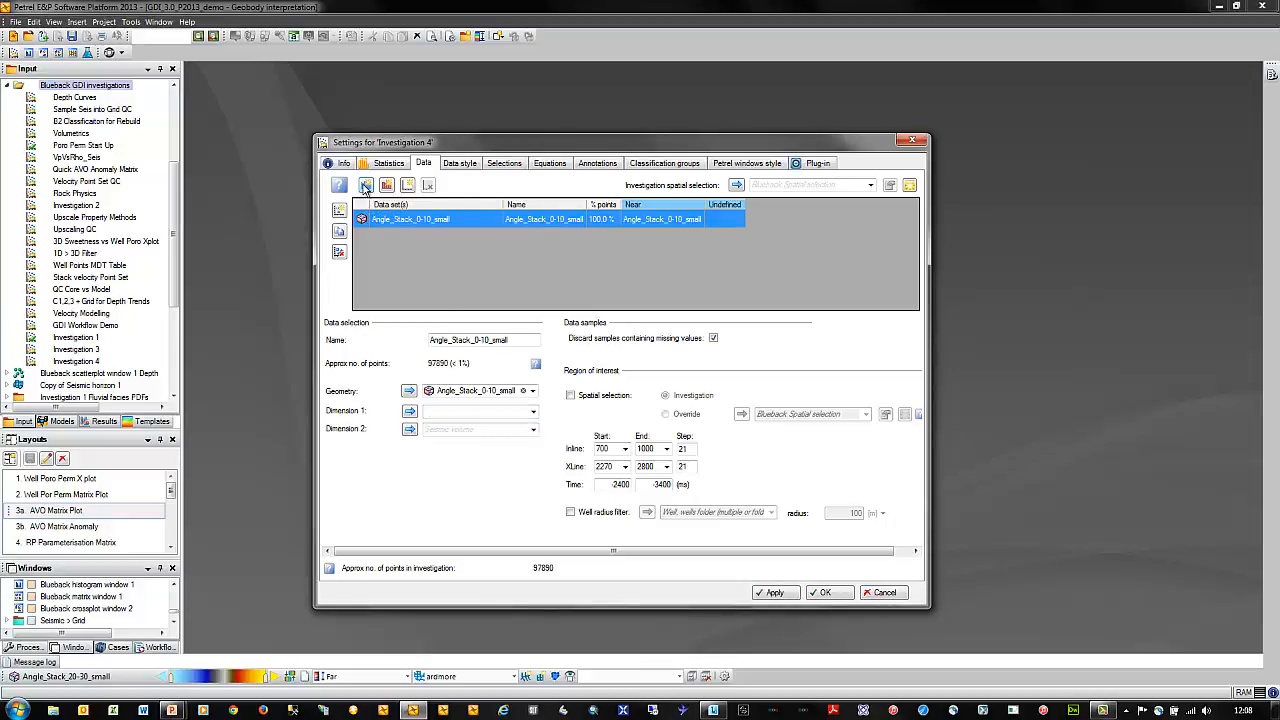
{"action": "left_click", "coordinate": [365, 186]}
{"action": "left_click", "coordinate": [365, 186]}
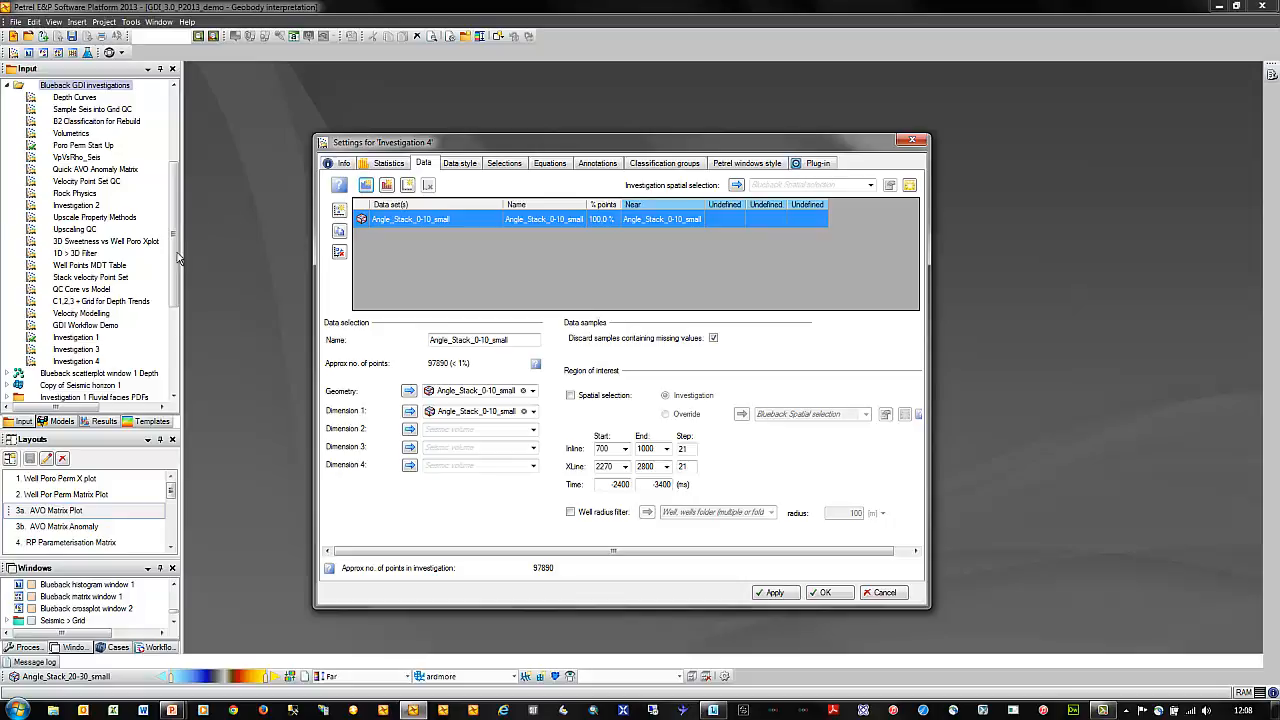
Assign Angle_Stack_10-20_small to Dimension 2, Angle_Stack_20-30_small to Dimension 3 and AVO Class [Realized] 1 to Dimension 4.
{"action": "left_click_drag", "start_coordinate": [176, 248], "coordinate": [178, 178]}
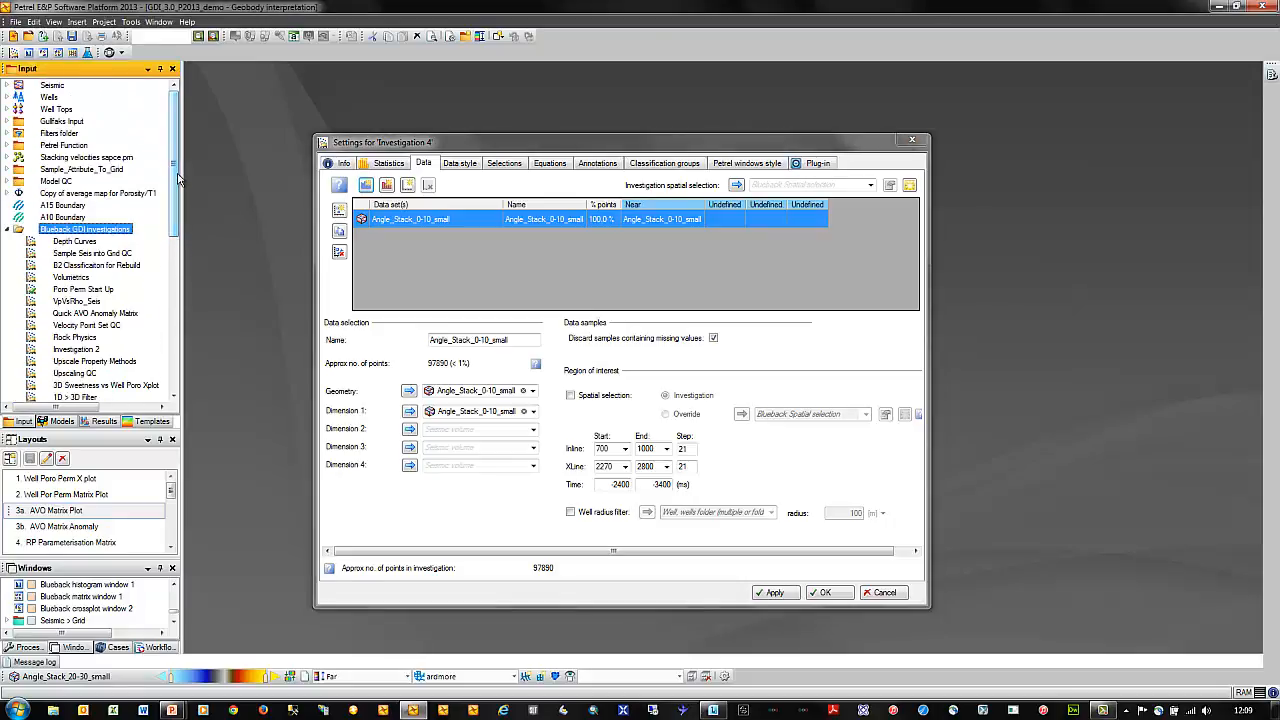
{"action": "left_click", "coordinate": [8, 86]}
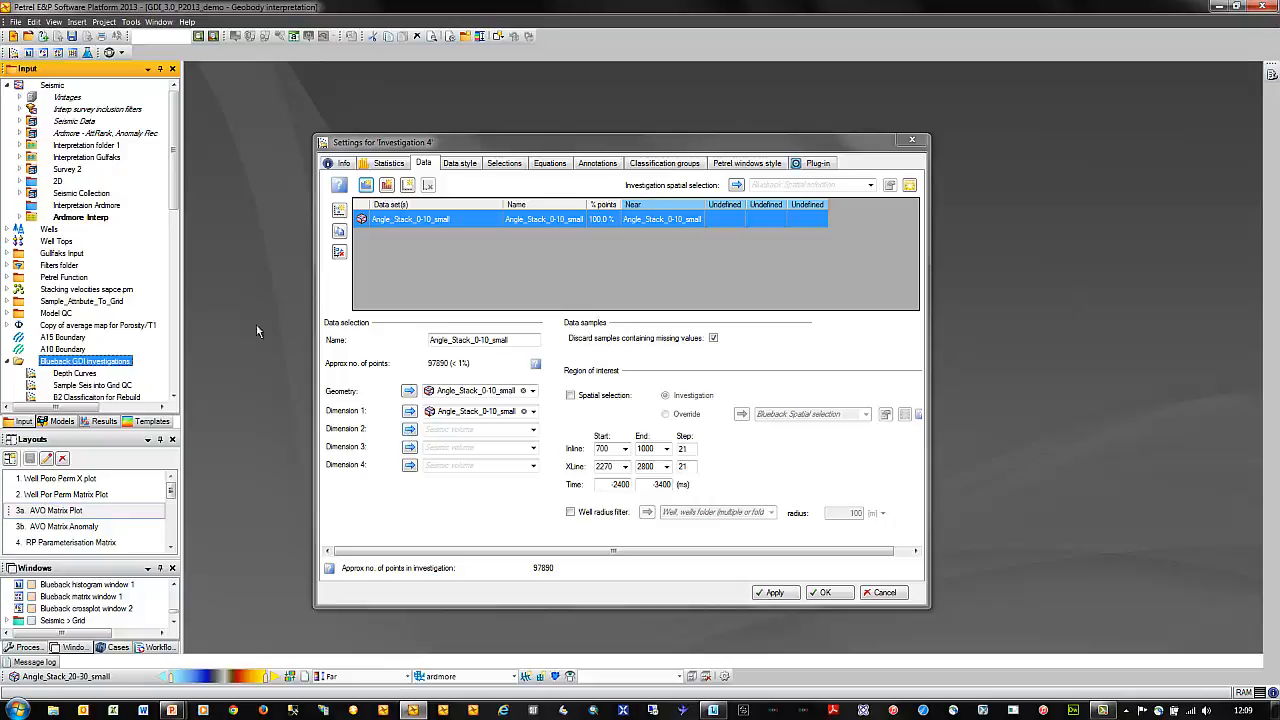
{"action": "left_click", "coordinate": [20, 133]}
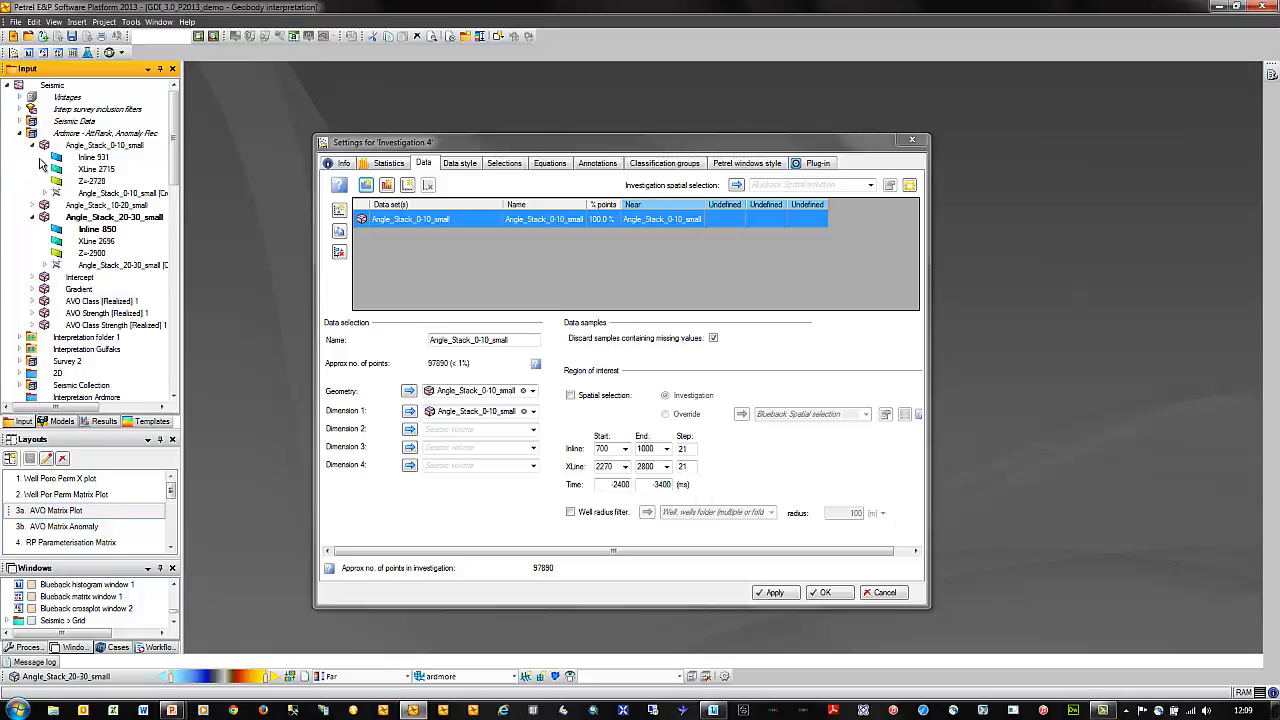
{"action": "left_click", "coordinate": [113, 207]}
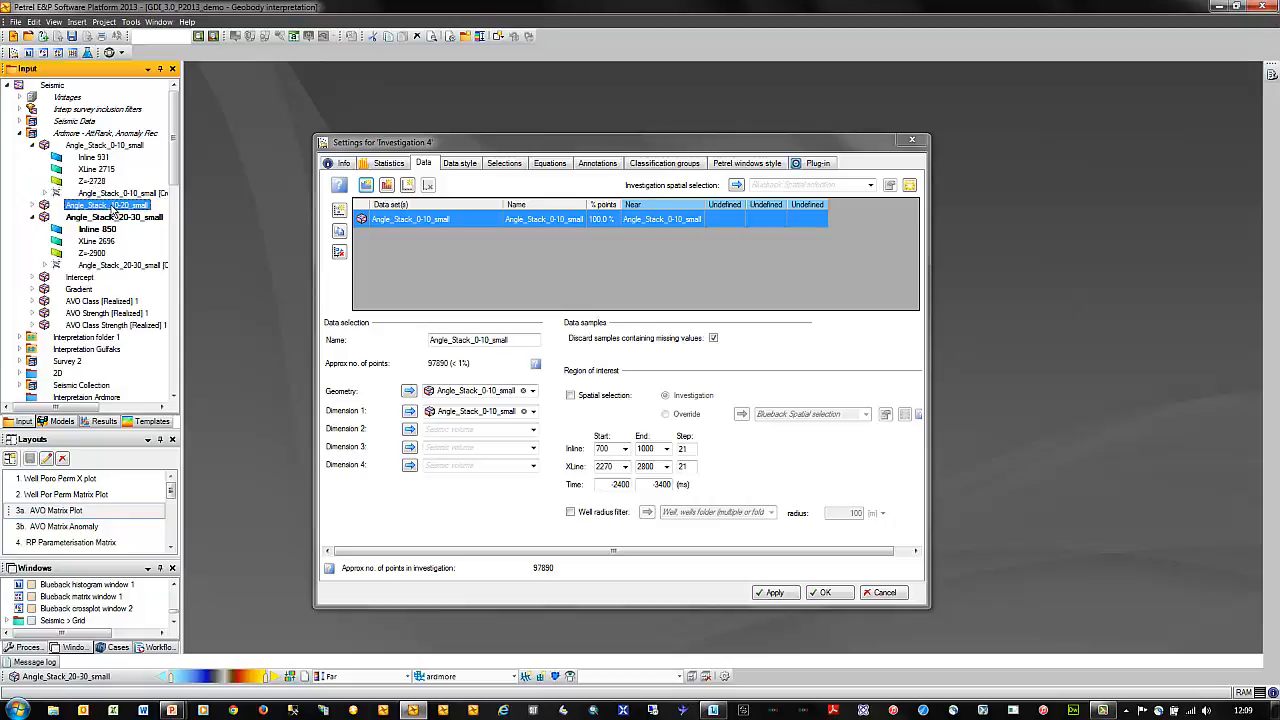
{"action": "left_click", "coordinate": [409, 428]}
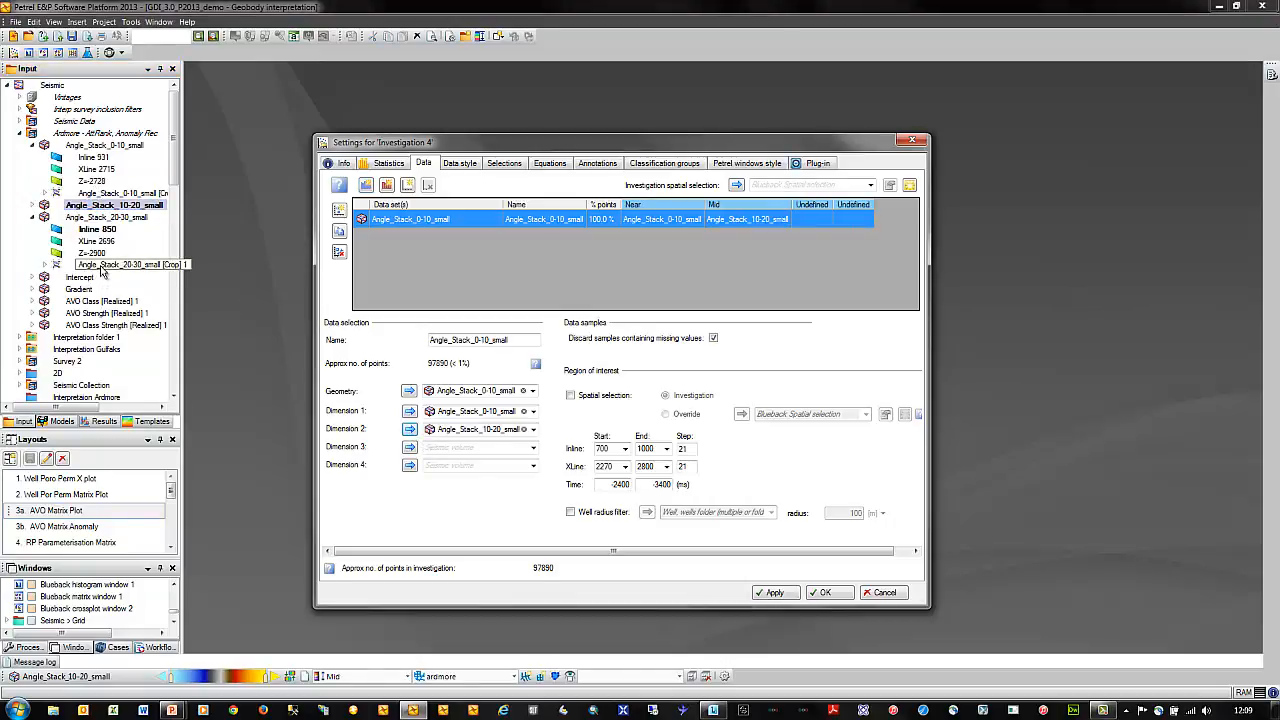
{"action": "left_click", "coordinate": [104, 220]}
{"action": "left_click", "coordinate": [409, 447]}
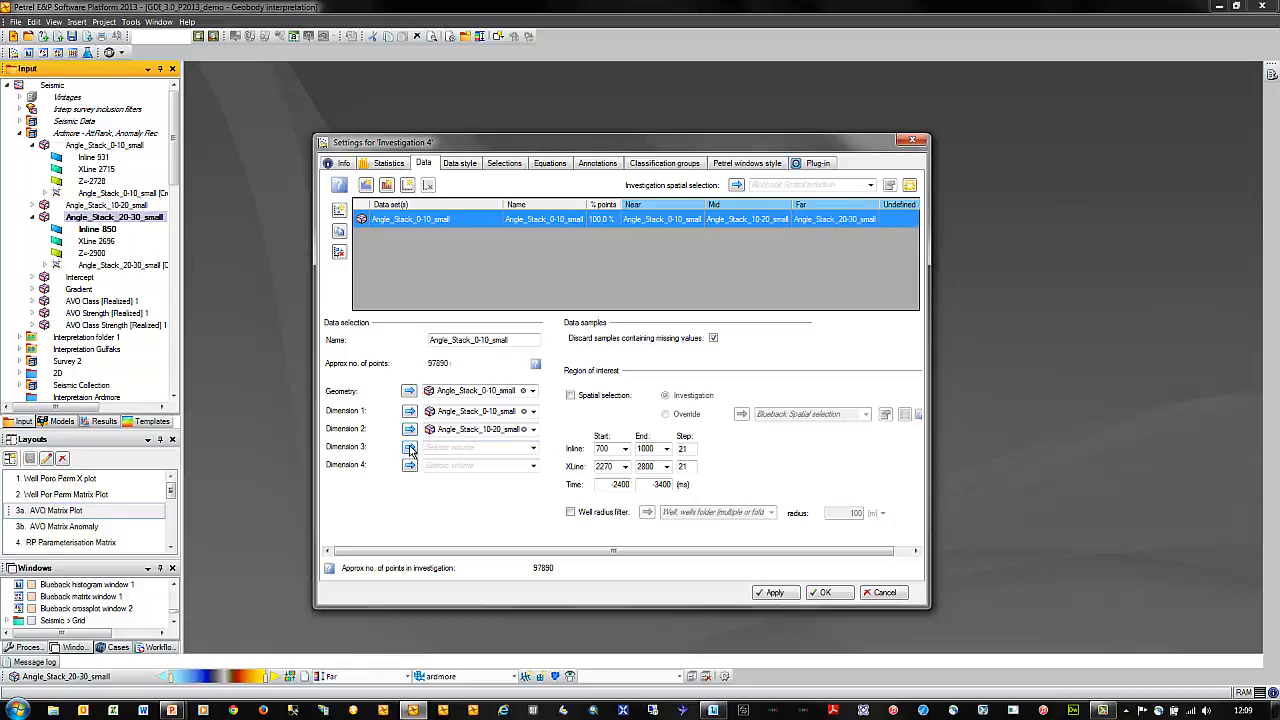
{"action": "left_click", "coordinate": [532, 466]}
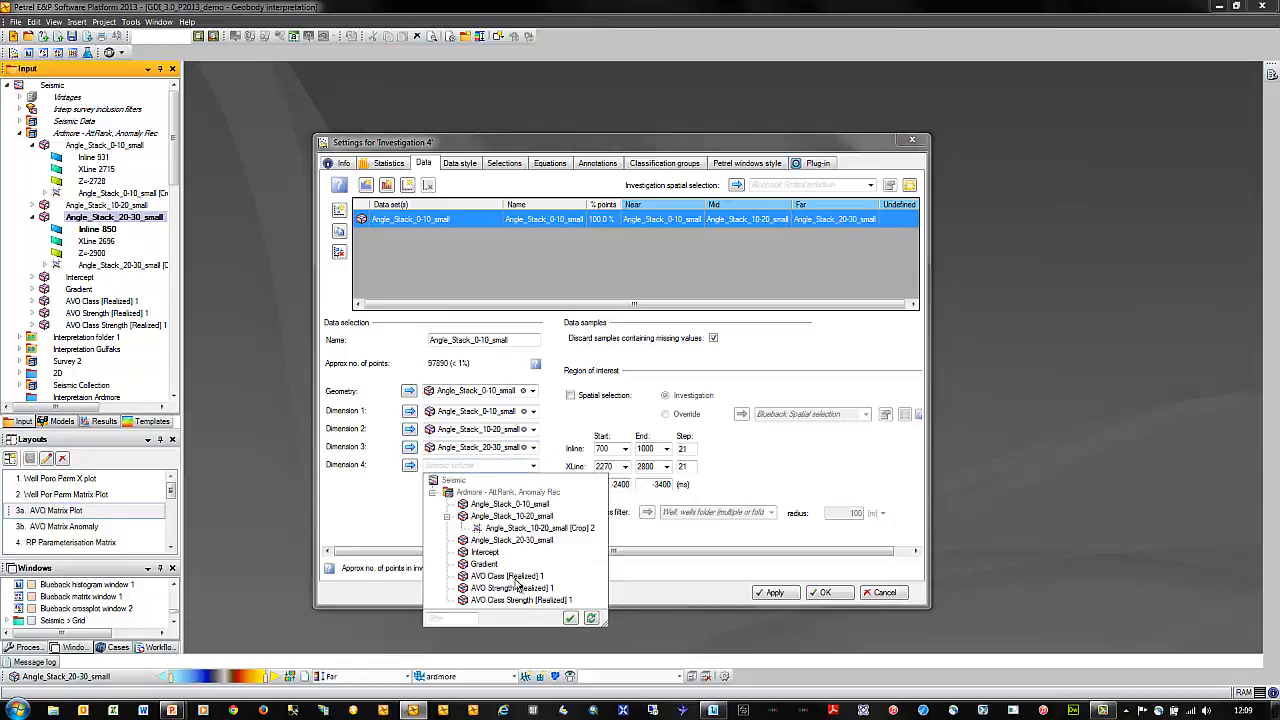
{"action": "left_click", "coordinate": [510, 577]}
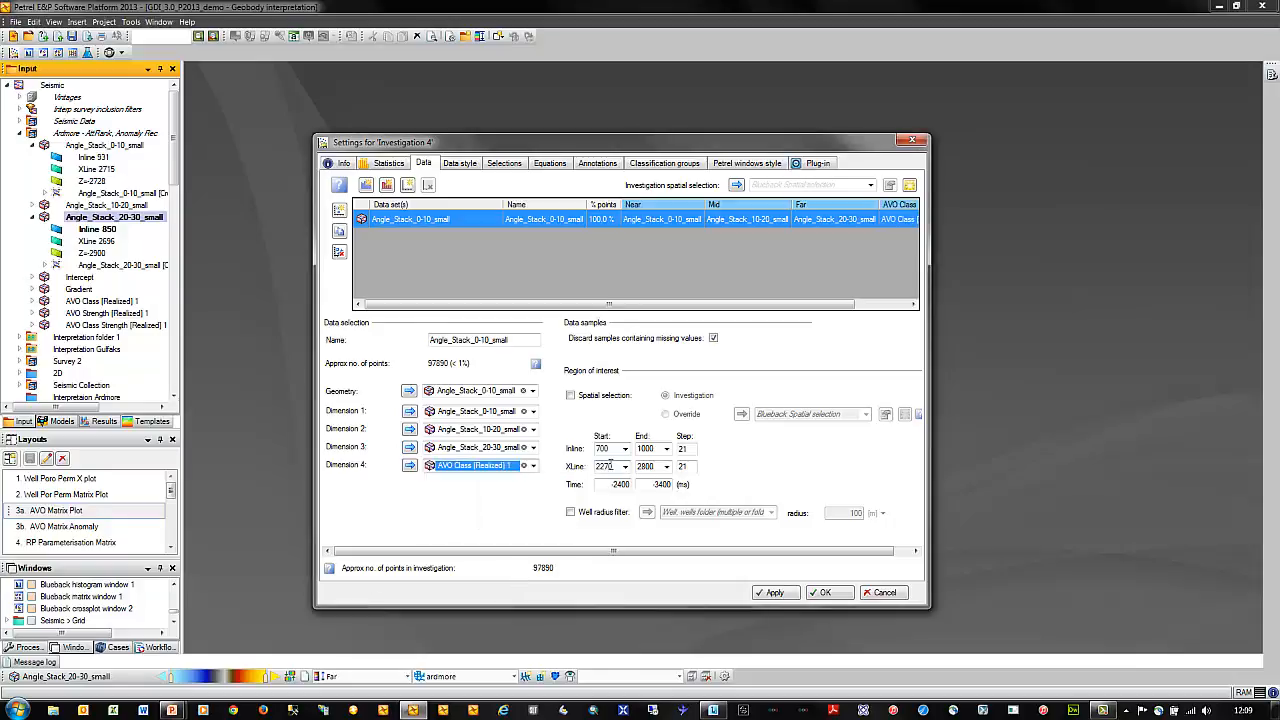
Set the inline and crossline steps to 10 and accept the investigation settings.
{"action": "double_click", "coordinate": [690, 449]}
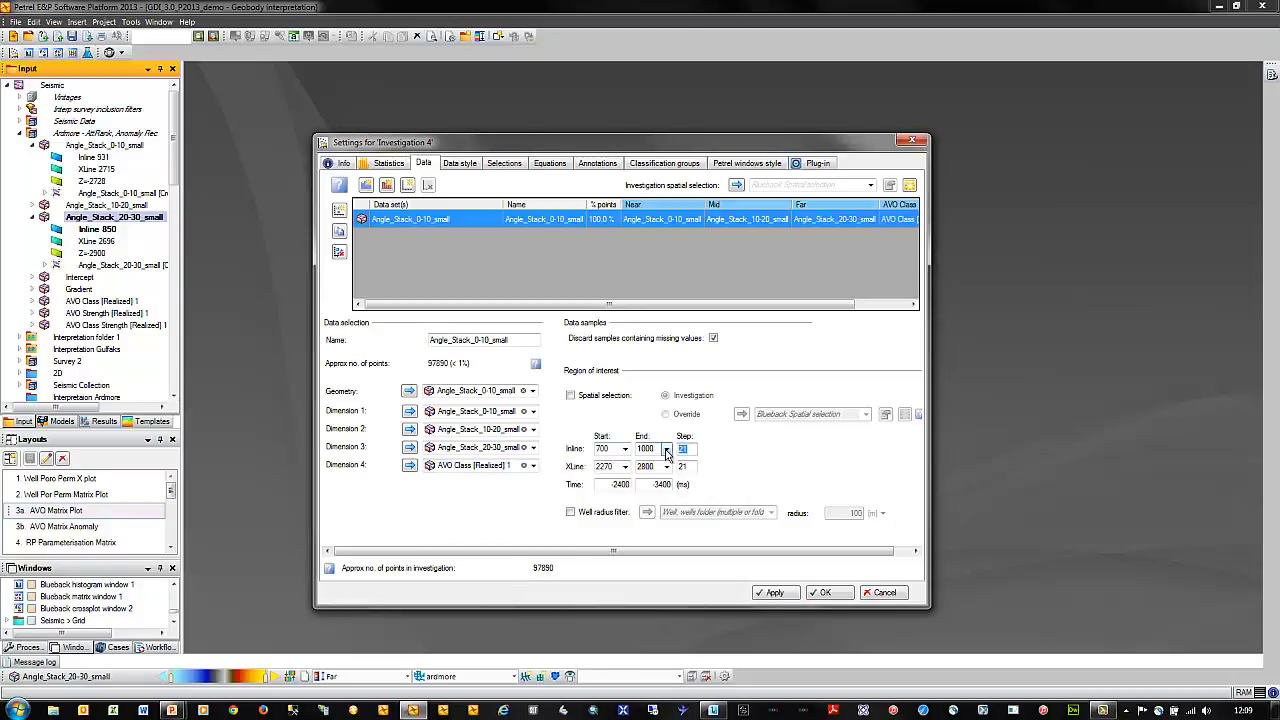
{"action": "type", "text": "10"}
{"action": "key", "text": "Tab"}
{"action": "type", "text": "10"}
{"action": "left_click", "coordinate": [822, 591]}
Show Investigation 4 in a Blueback matrix window and remove AVO Class from the displayed properties.
{"action": "left_click_drag", "start_coordinate": [176, 155], "coordinate": [176, 319]}
{"action": "left_click", "coordinate": [96, 316]}
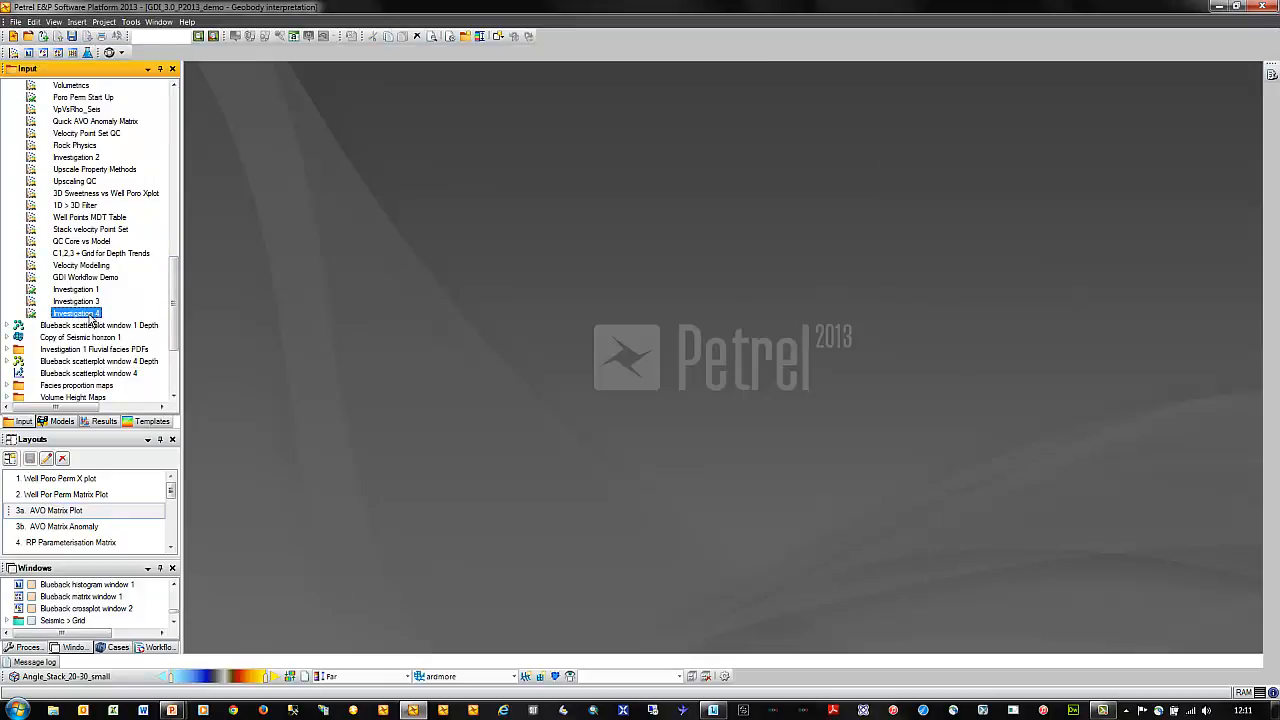
{"action": "right_click", "coordinate": [94, 318]}
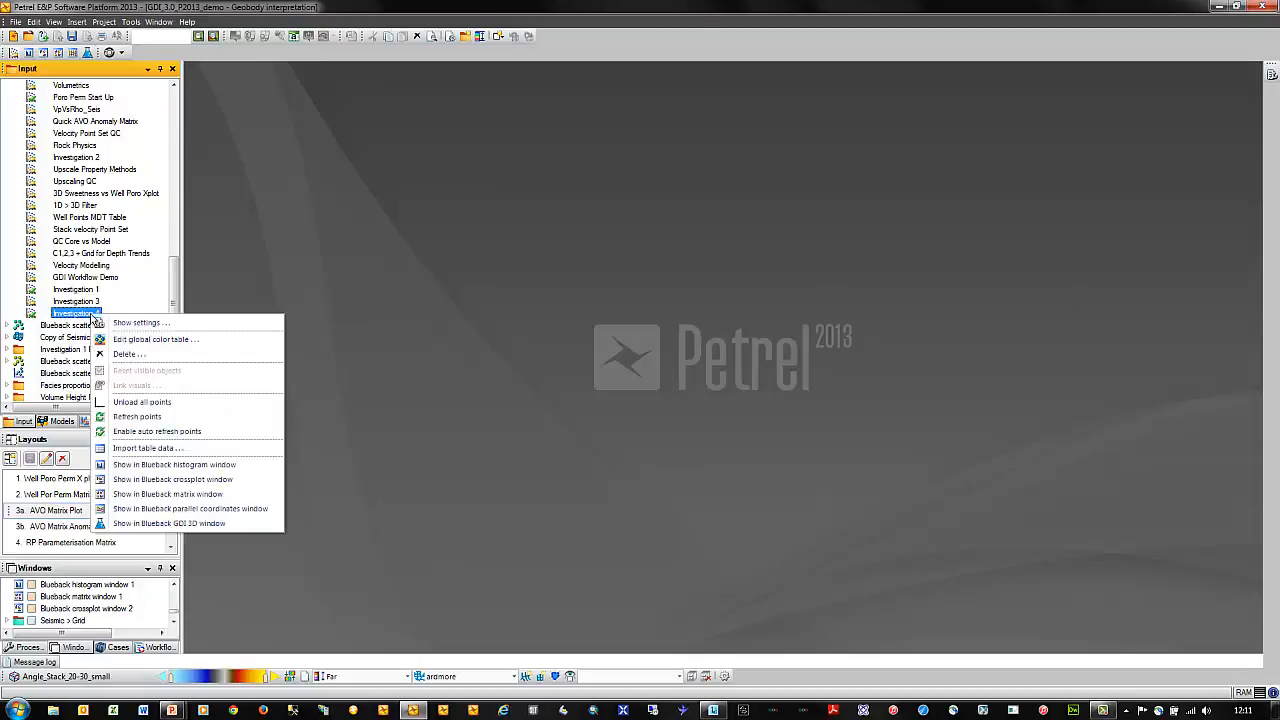
{"action": "left_click", "coordinate": [245, 494]}
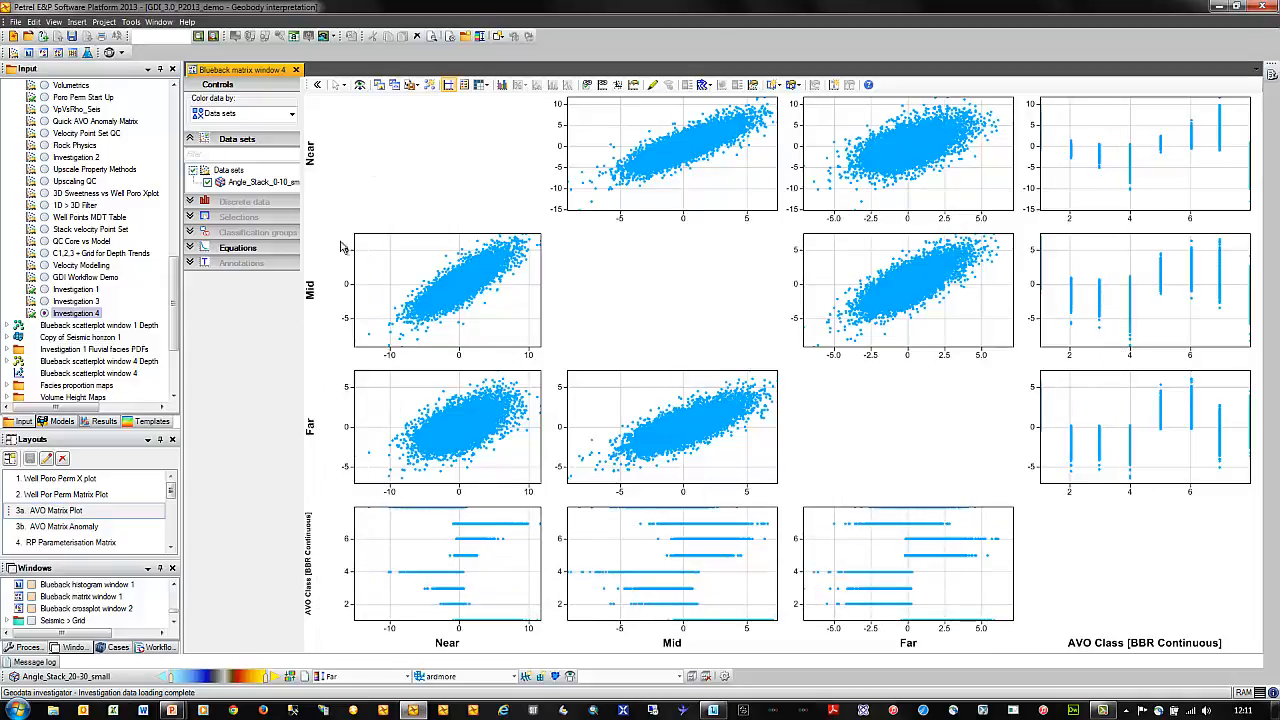
{"action": "left_click", "coordinate": [483, 85]}
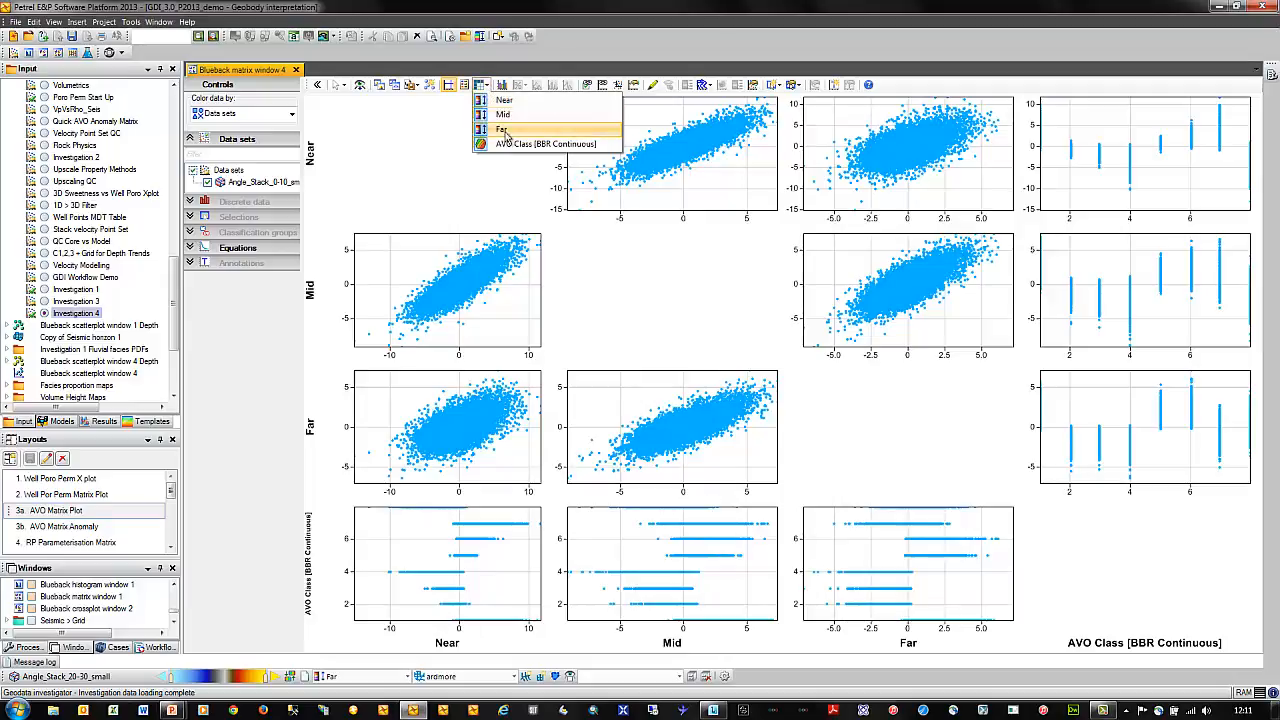
{"action": "left_click", "coordinate": [508, 144]}
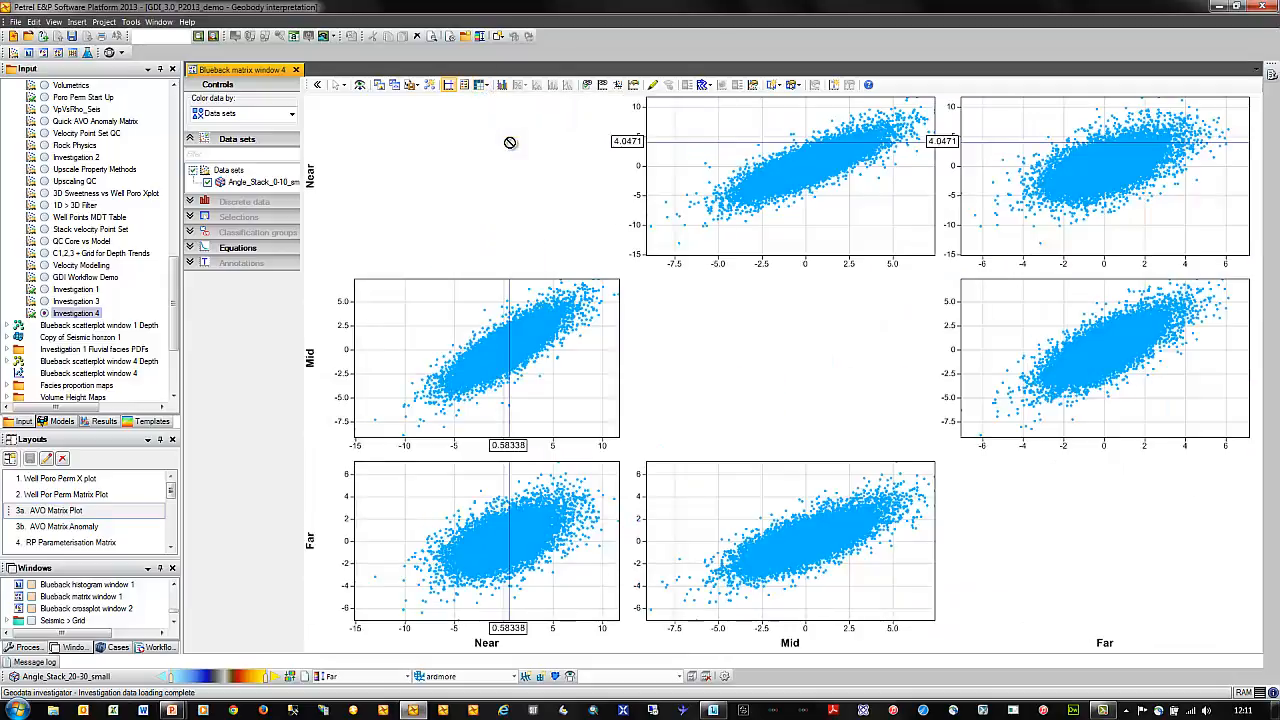
Colour the Near, Mid and Far matrix plots by AVO Class and display histograms along the diagonal.
{"action": "left_click", "coordinate": [291, 113]}
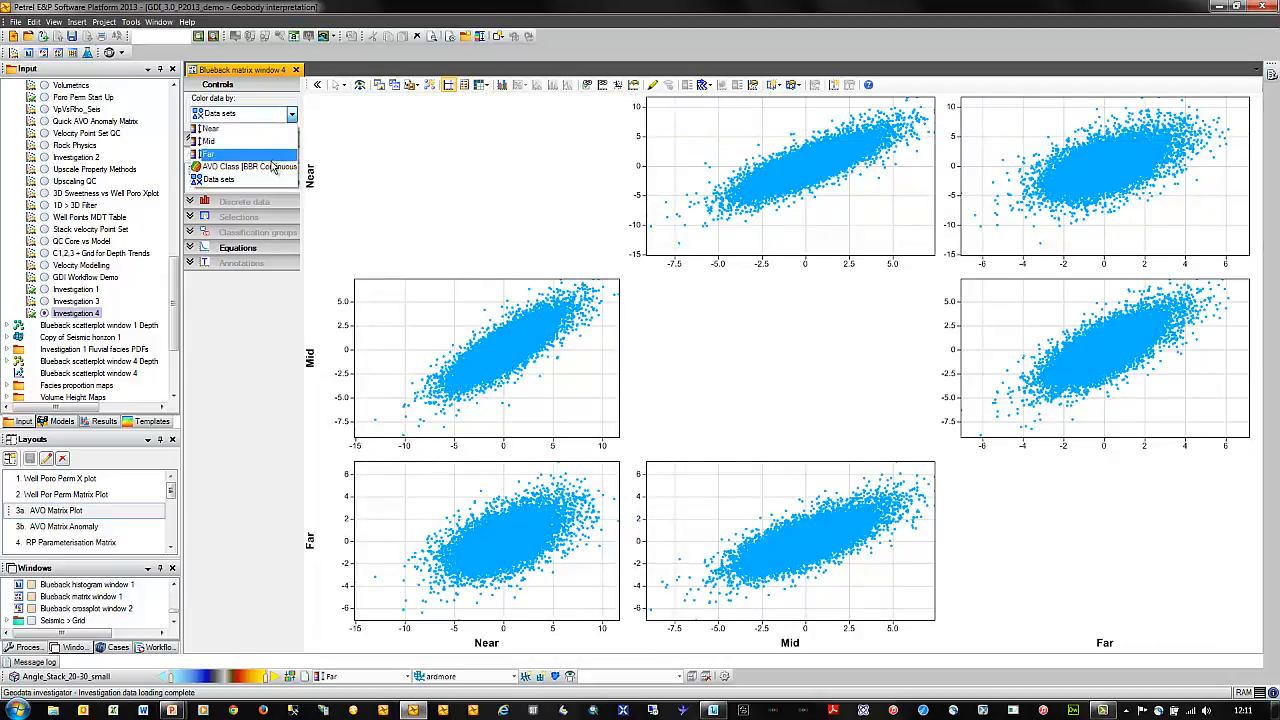
{"action": "left_click", "coordinate": [273, 166]}
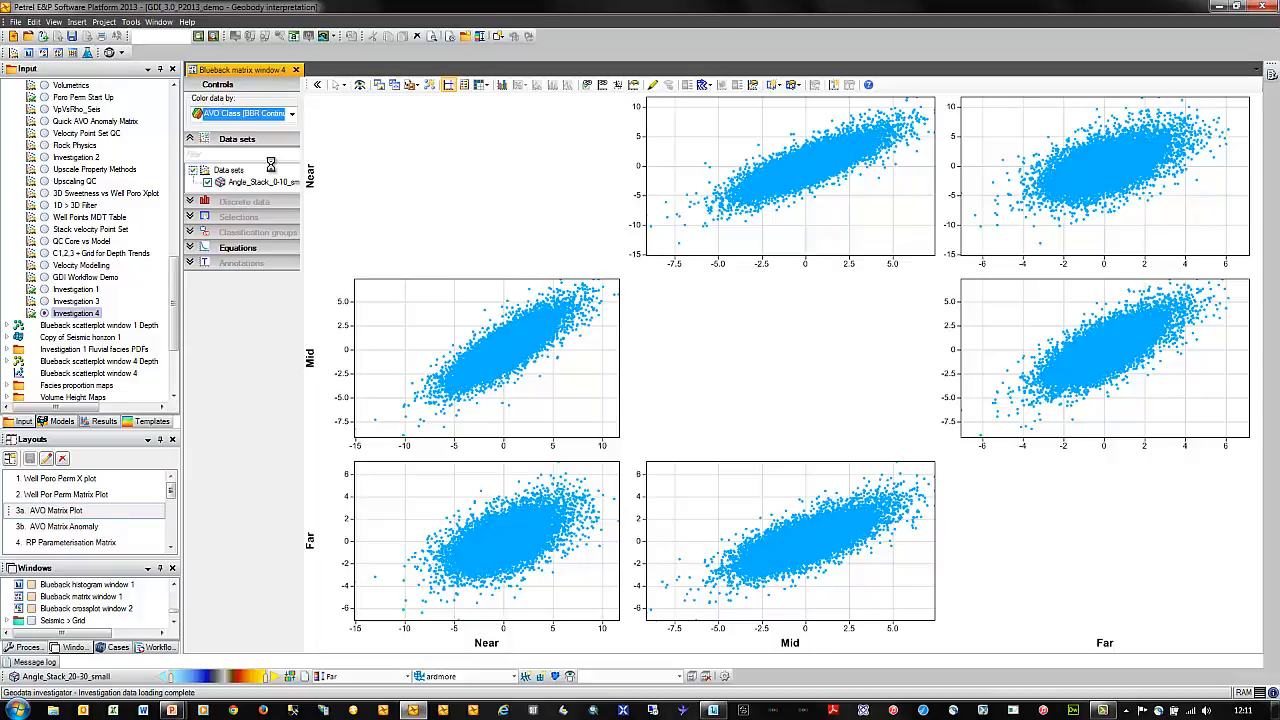
{"action": "left_click", "coordinate": [503, 85]}
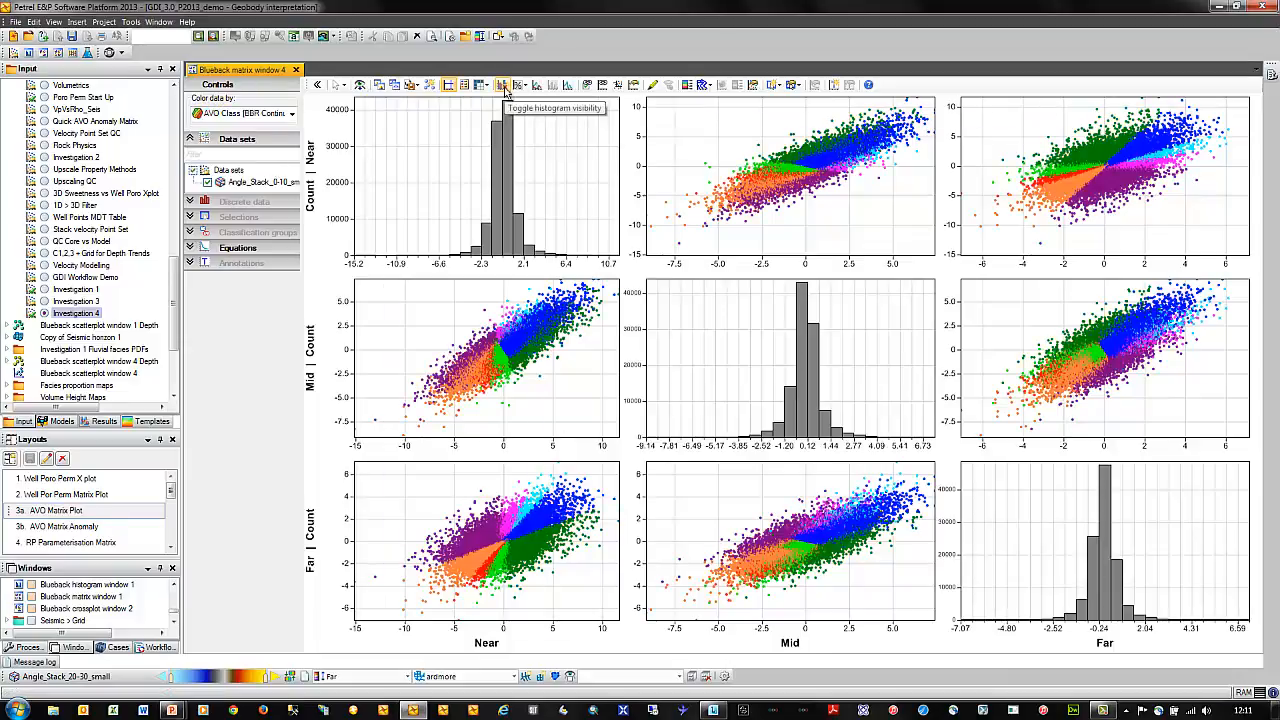
Add a filter selection over the strongly negative values in the Near versus Mid plot.
{"action": "left_click", "coordinate": [781, 86]}
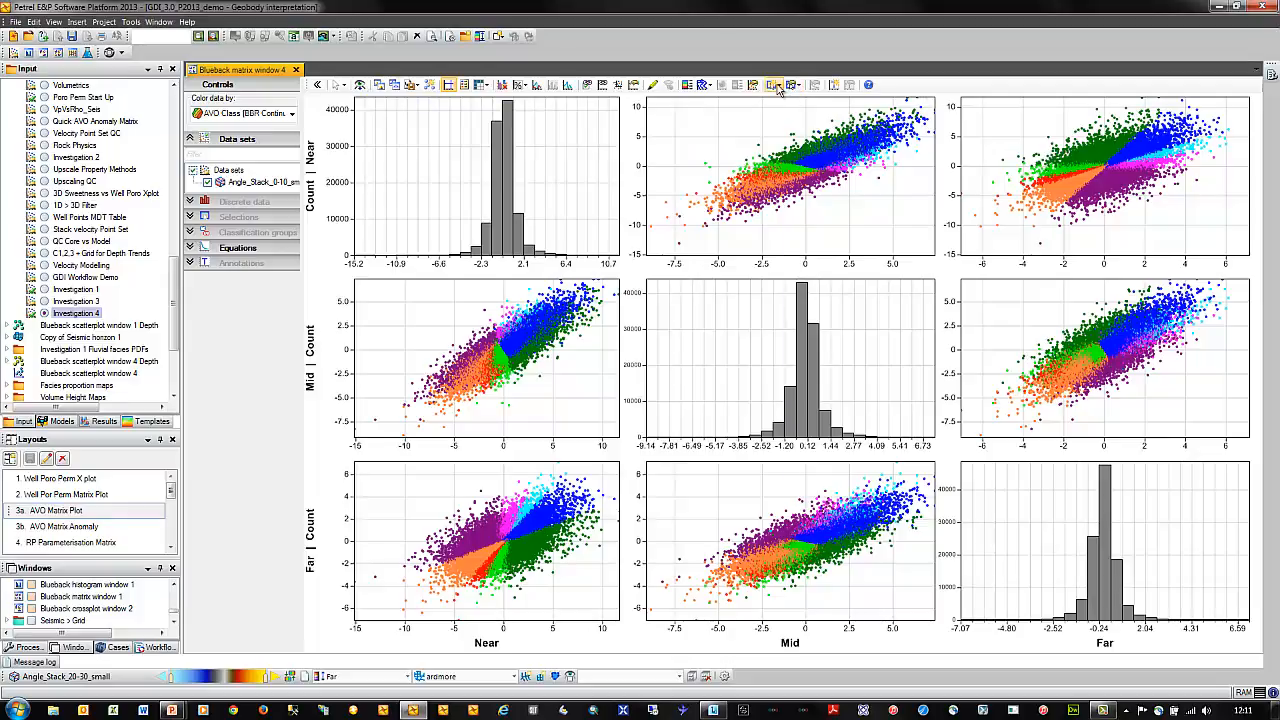
{"action": "mouse_move", "coordinate": [870, 104]}
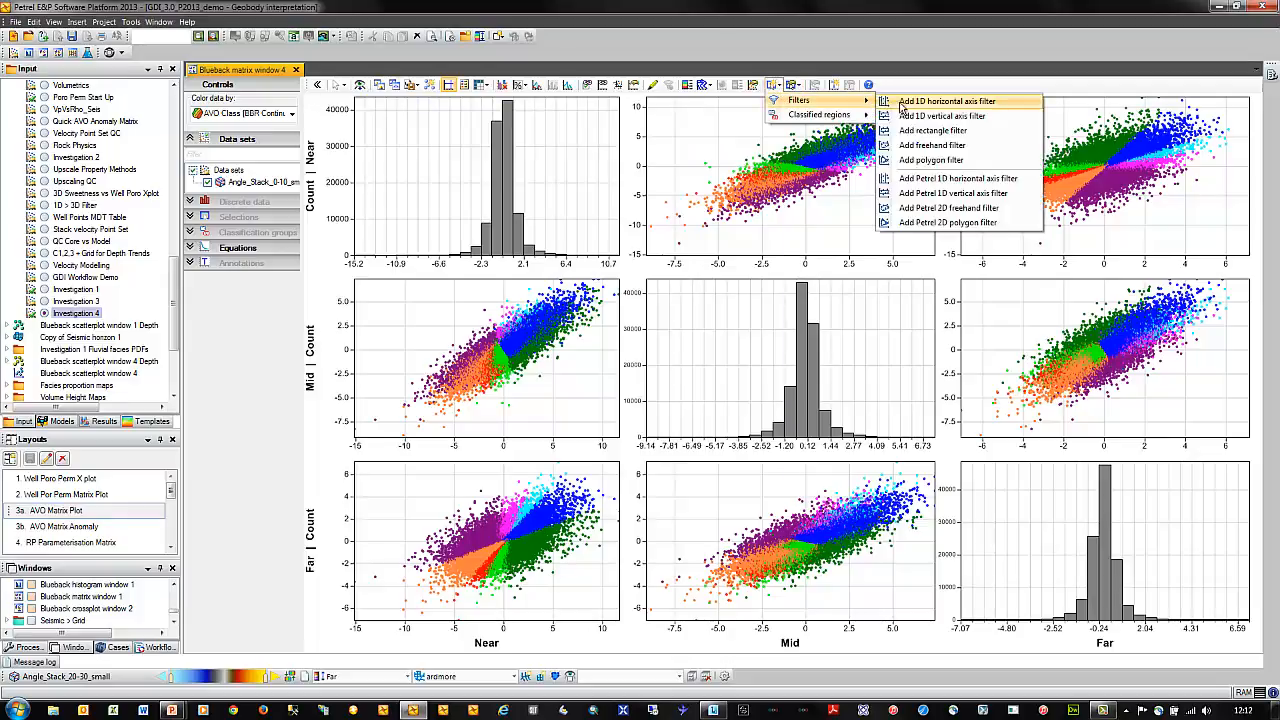
{"action": "left_click", "coordinate": [925, 117]}
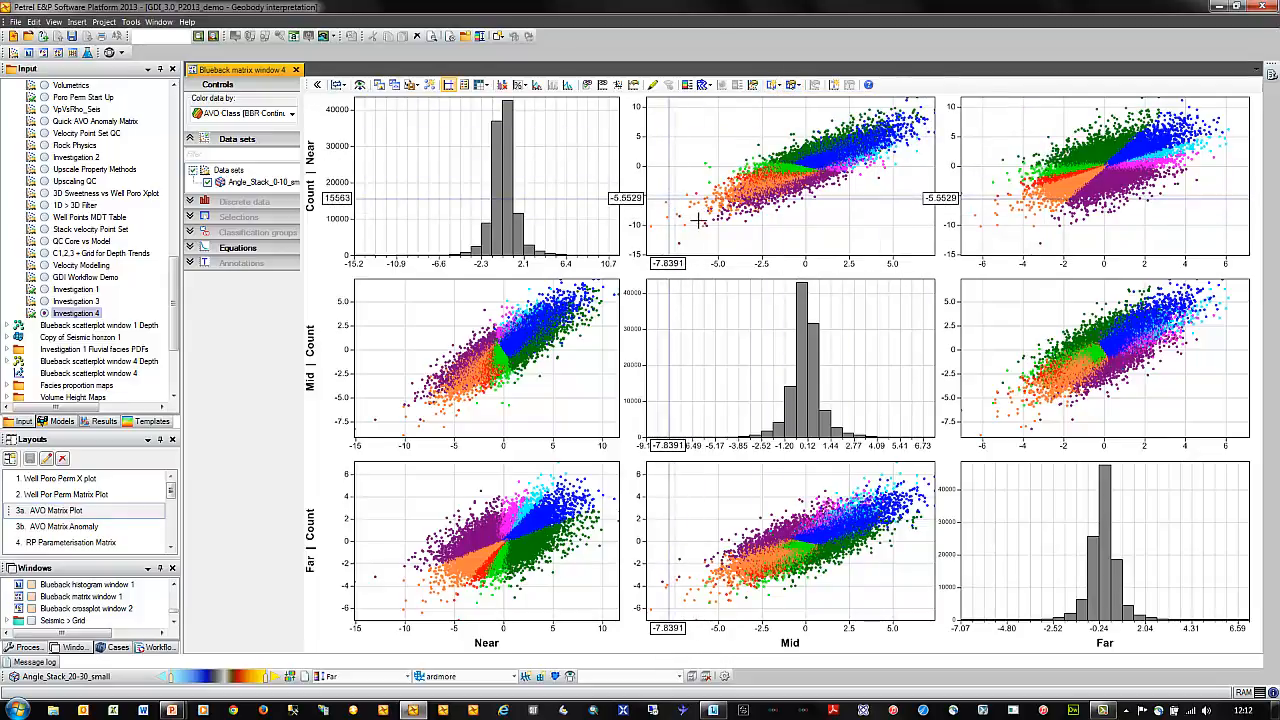
{"action": "left_click_drag", "start_coordinate": [668, 198], "coordinate": [738, 241]}
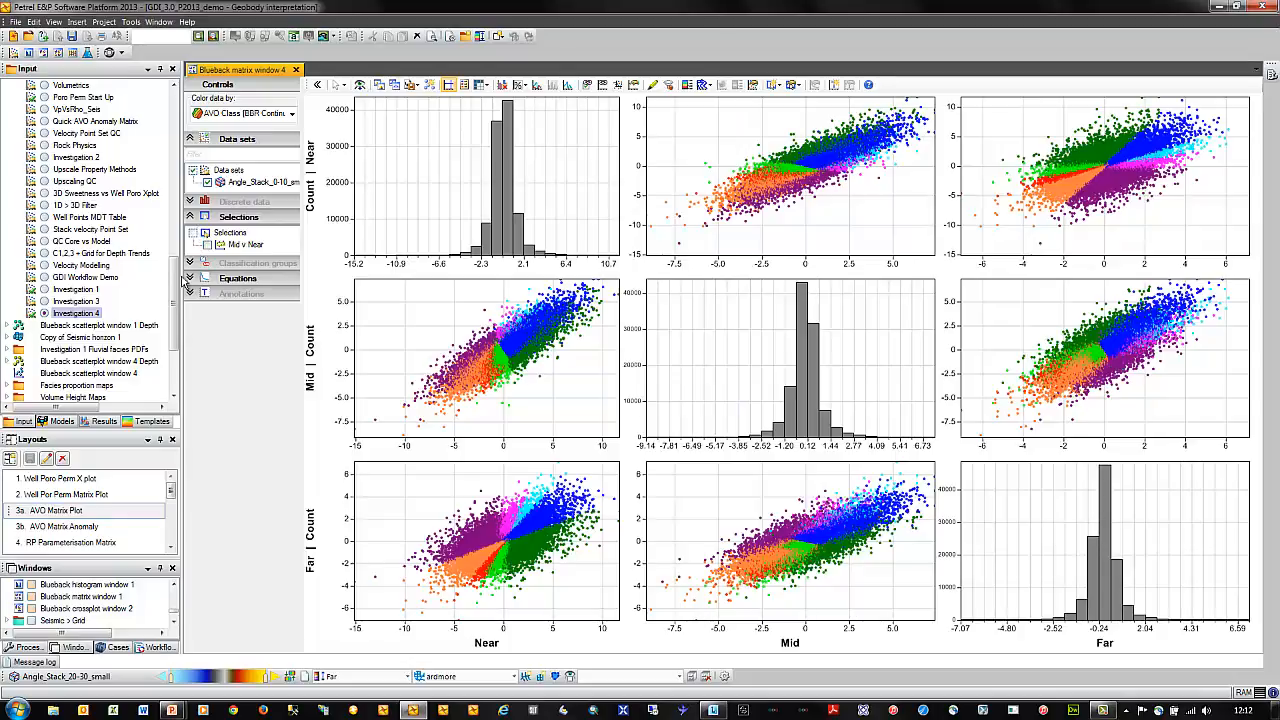
Review Investigation 4's data settings, including its dimensions and region of interest, and its point refresh and display options.
{"action": "left_click", "coordinate": [93, 314]}
{"action": "double_click", "coordinate": [93, 314]}
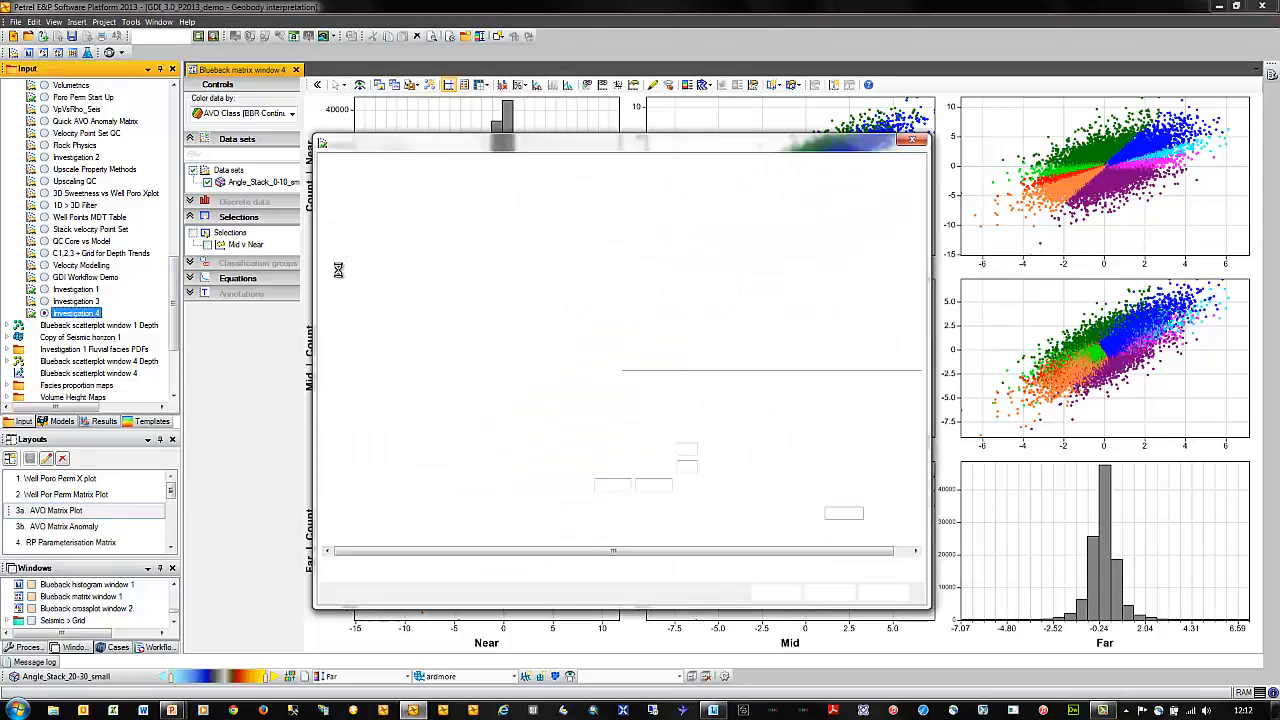
{"action": "left_click_drag", "start_coordinate": [472, 146], "coordinate": [432, 138]}
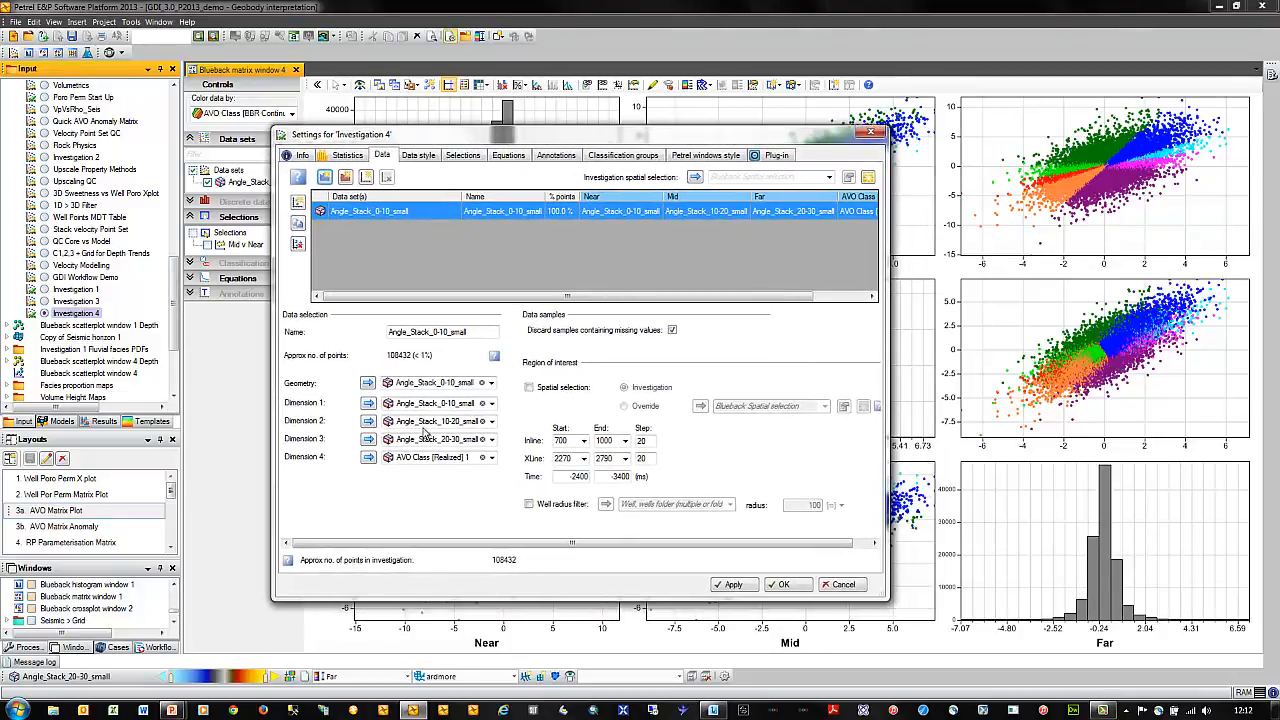
{"action": "left_click", "coordinate": [841, 585]}
{"action": "right_click", "coordinate": [92, 314]}
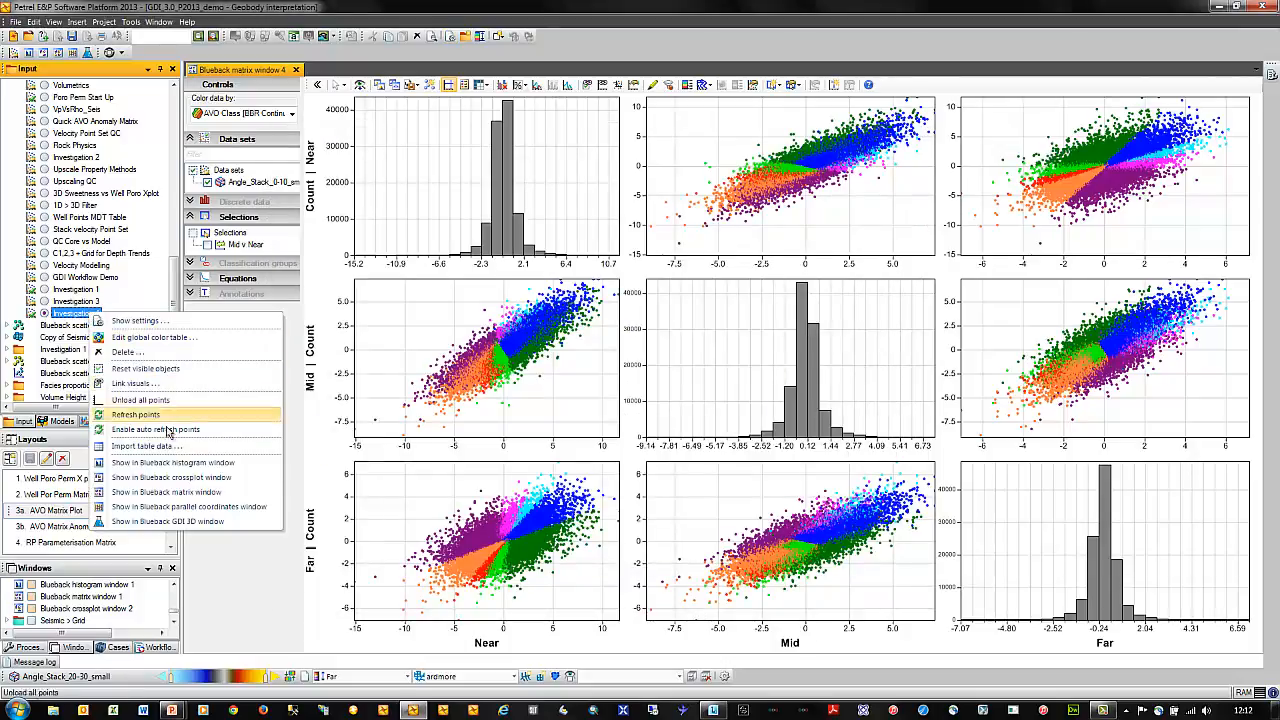
{"action": "left_click", "coordinate": [265, 572]}
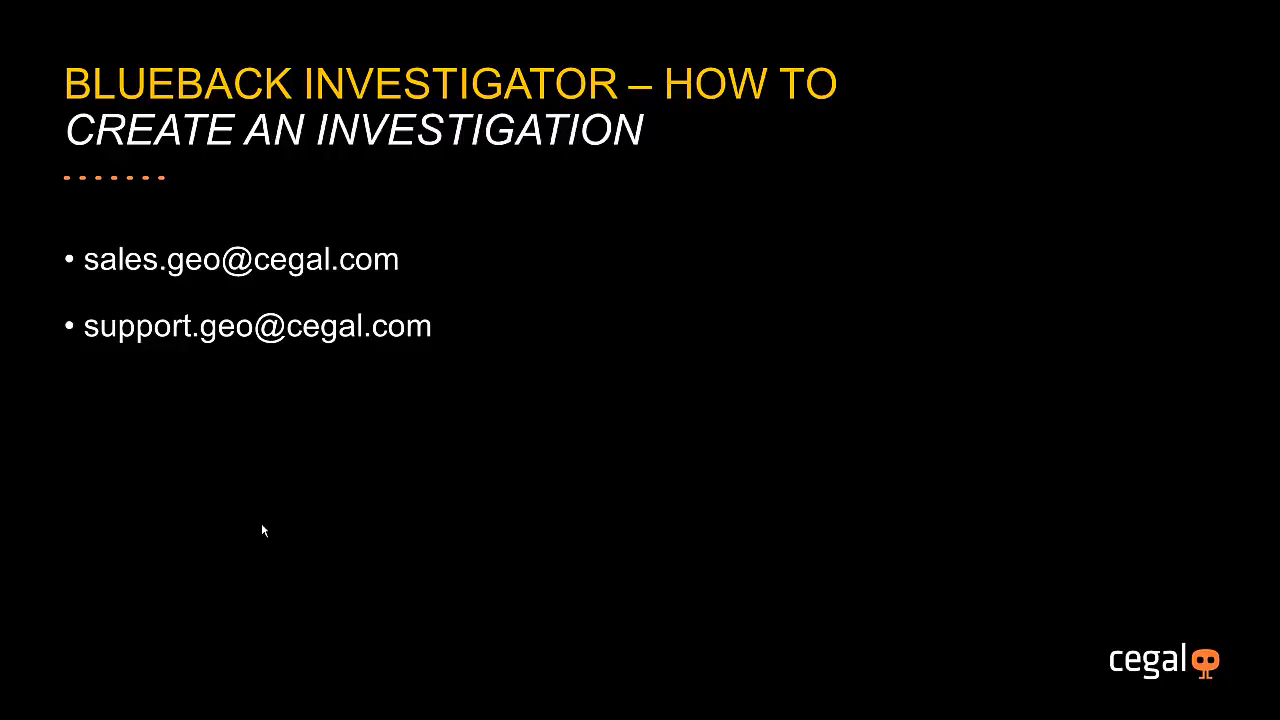
{"action": "left_click", "coordinate": [262, 530]}
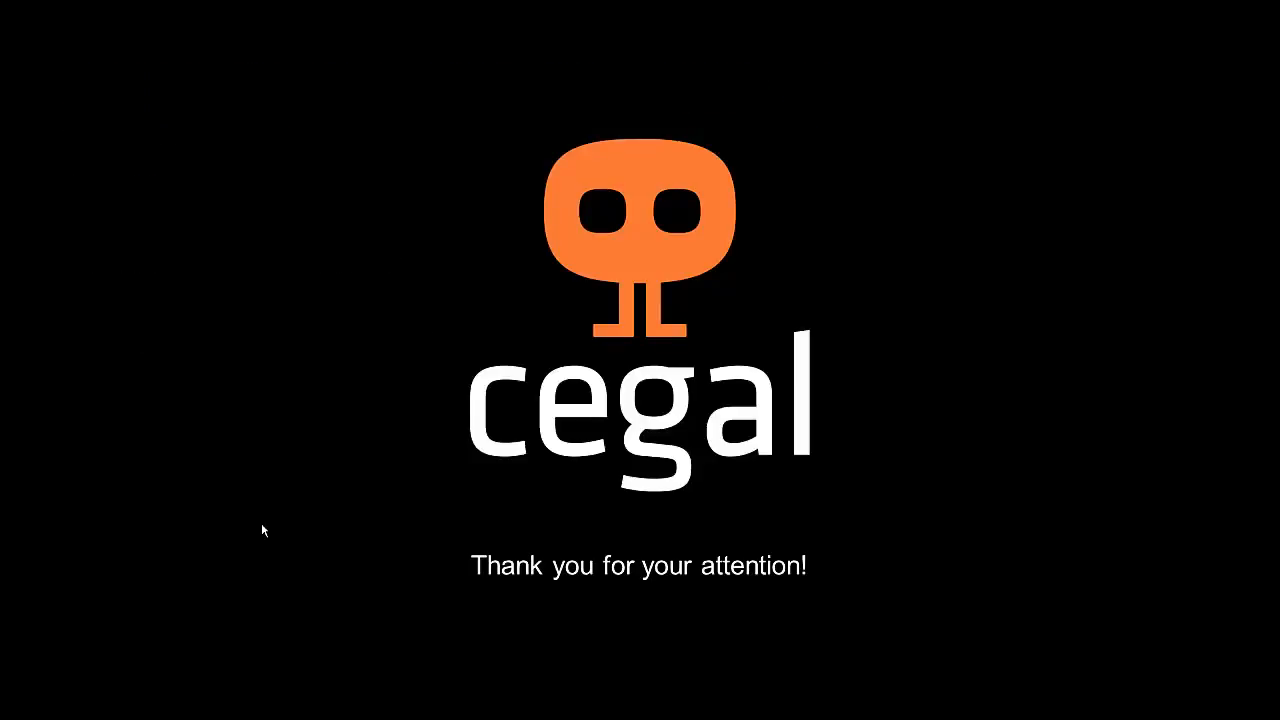